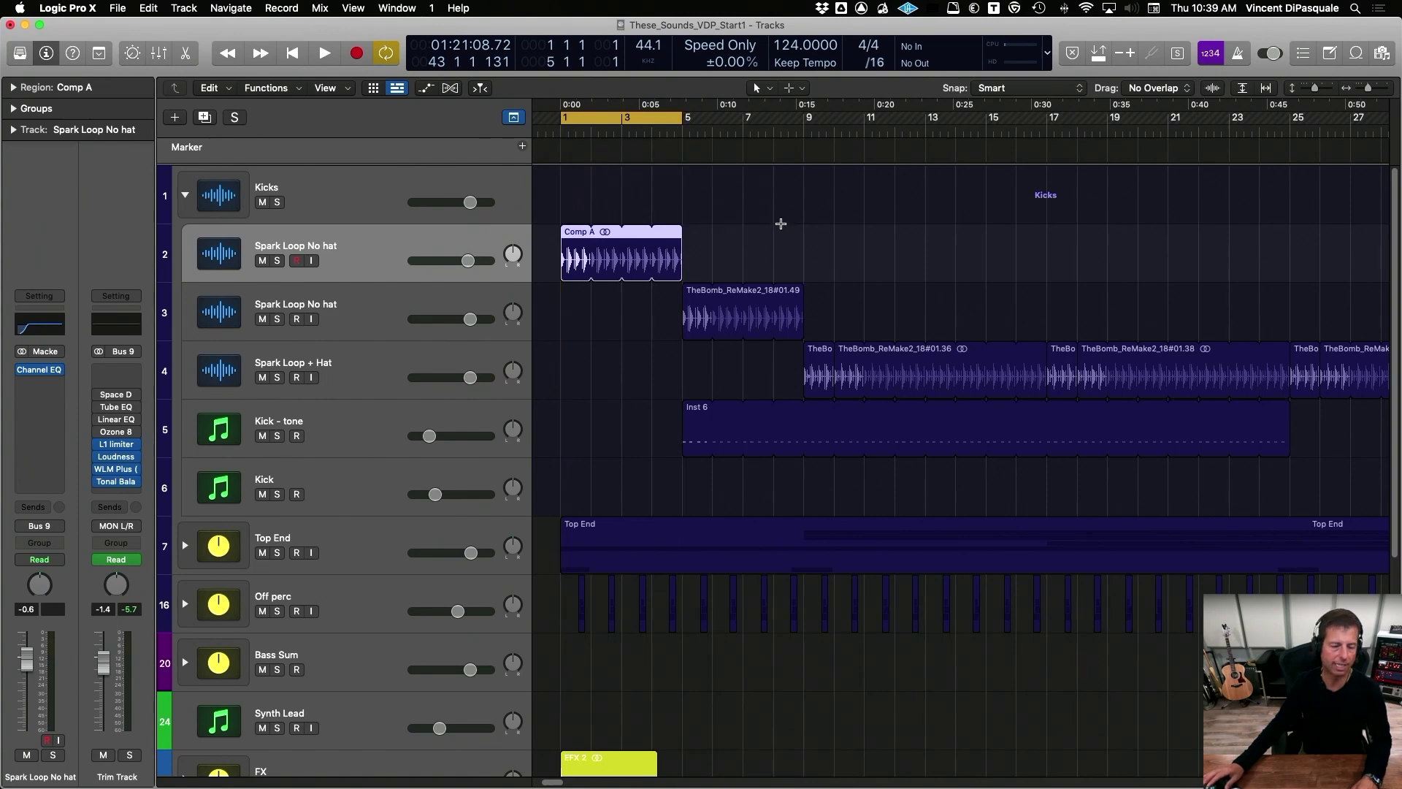
Step: Solo the first Spark Loop No hat track and audition its Comp A region in the opening bars
{"action": "left_click", "coordinate": [277, 262]}
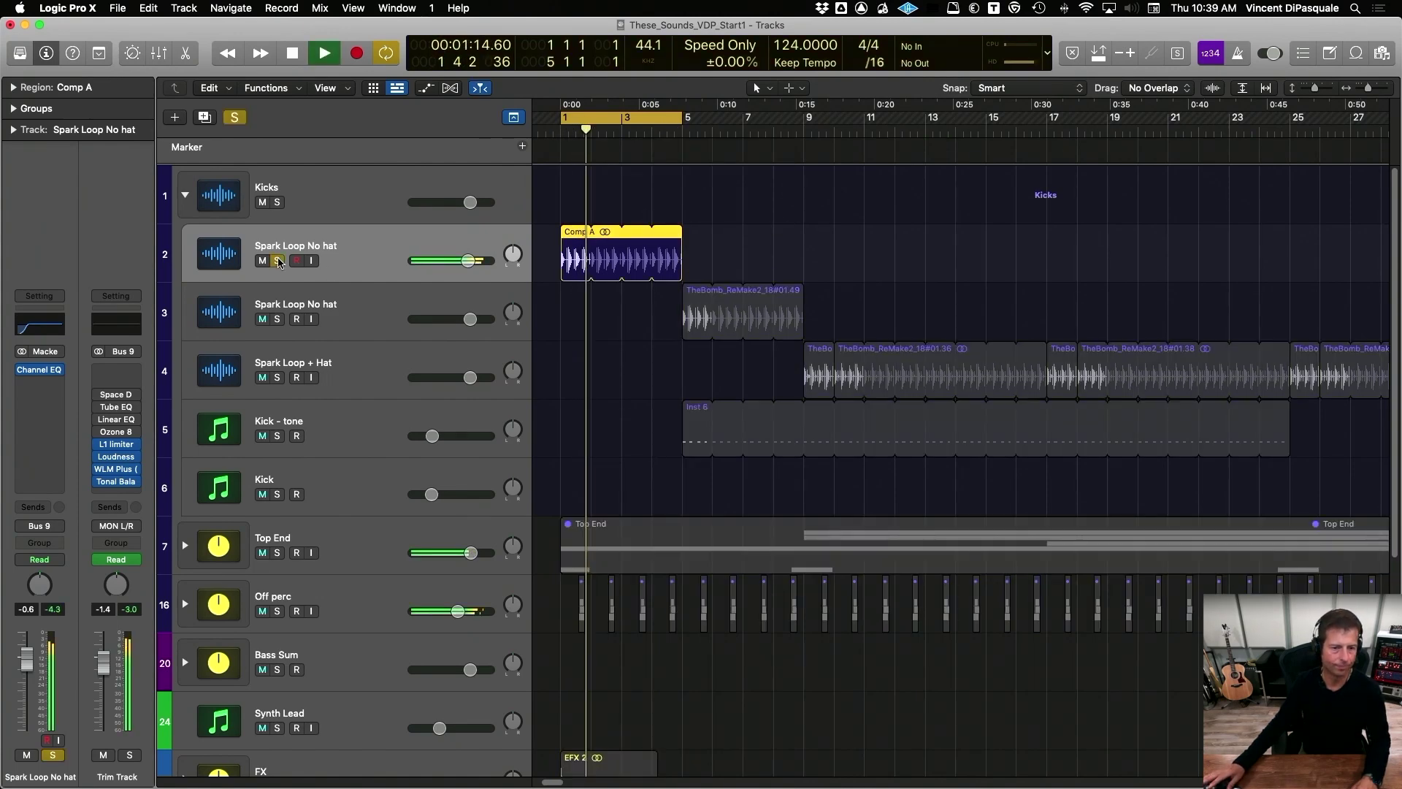
{"action": "key", "text": "space"}
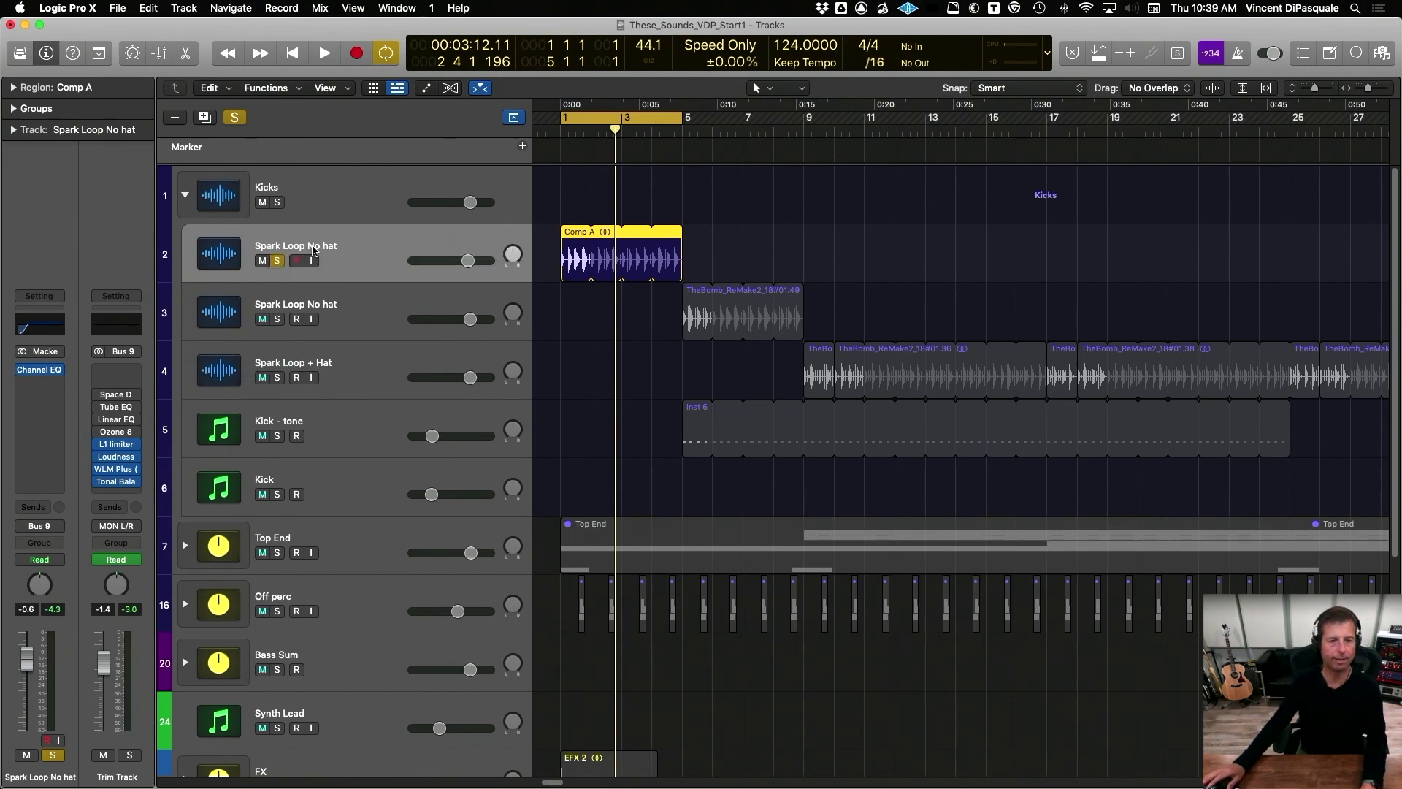
{"action": "key", "text": "space"}
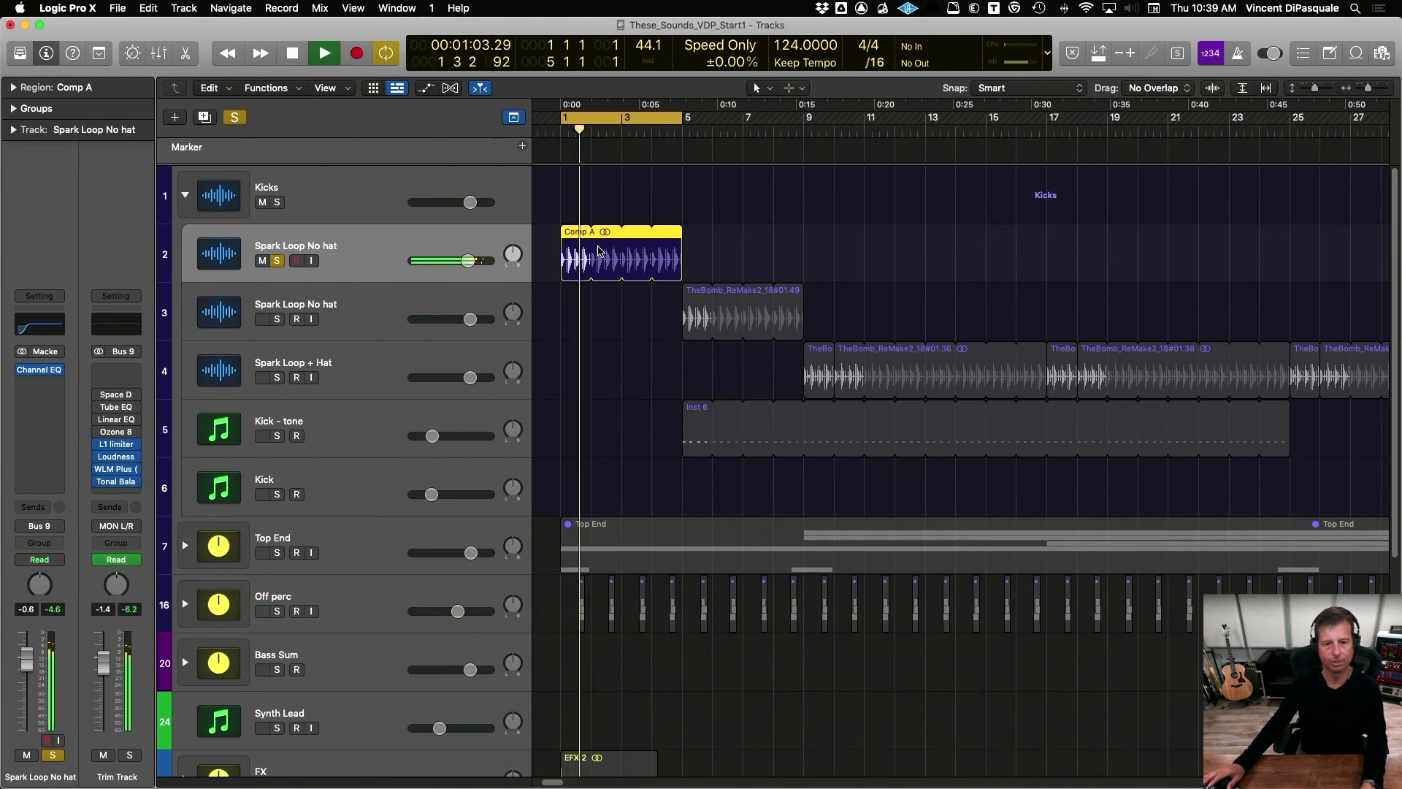
{"action": "key", "text": "space"}
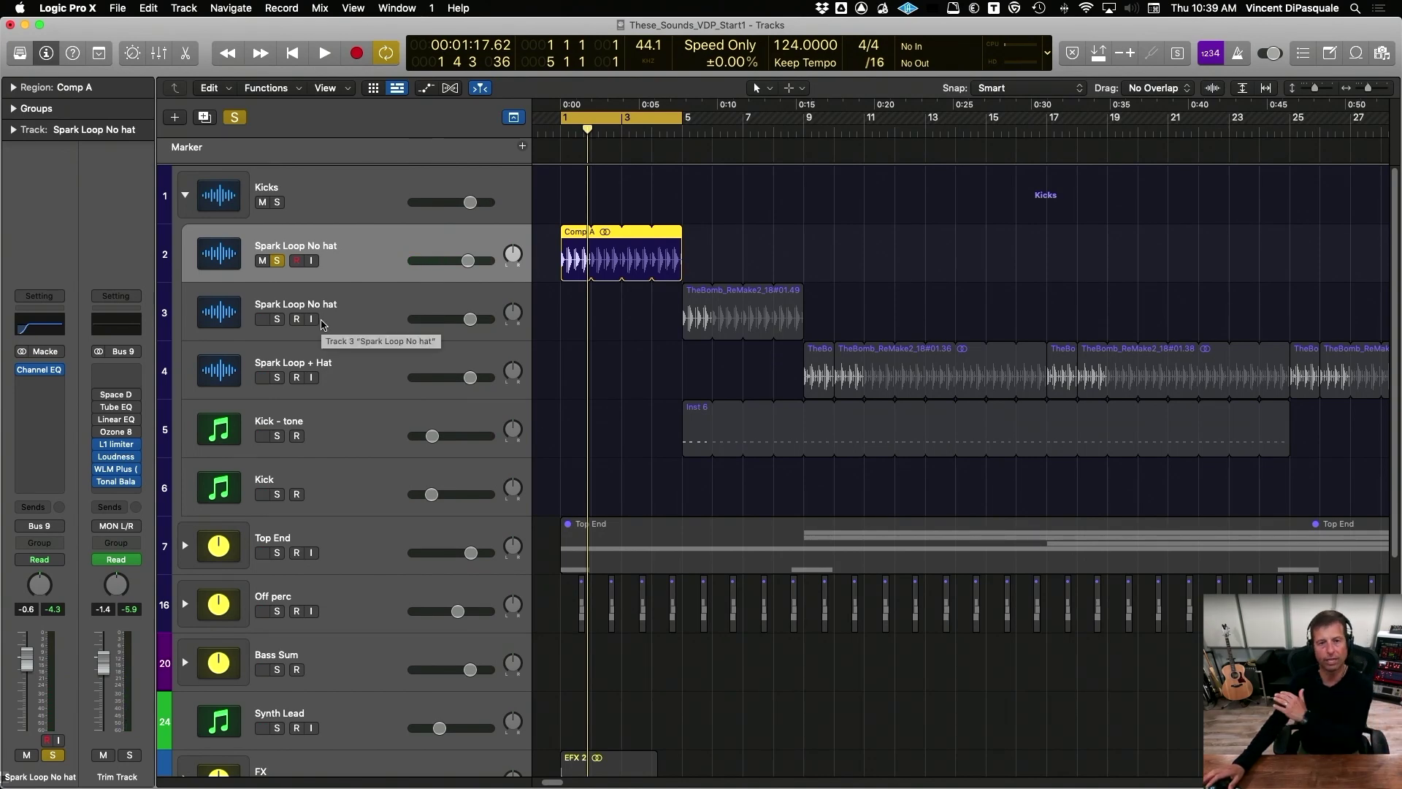
Step: Open the Channel EQ on the first Spark Loop No hat track and set its low-cut frequency to 85.5 Hz
{"action": "left_click", "coordinate": [445, 353]}
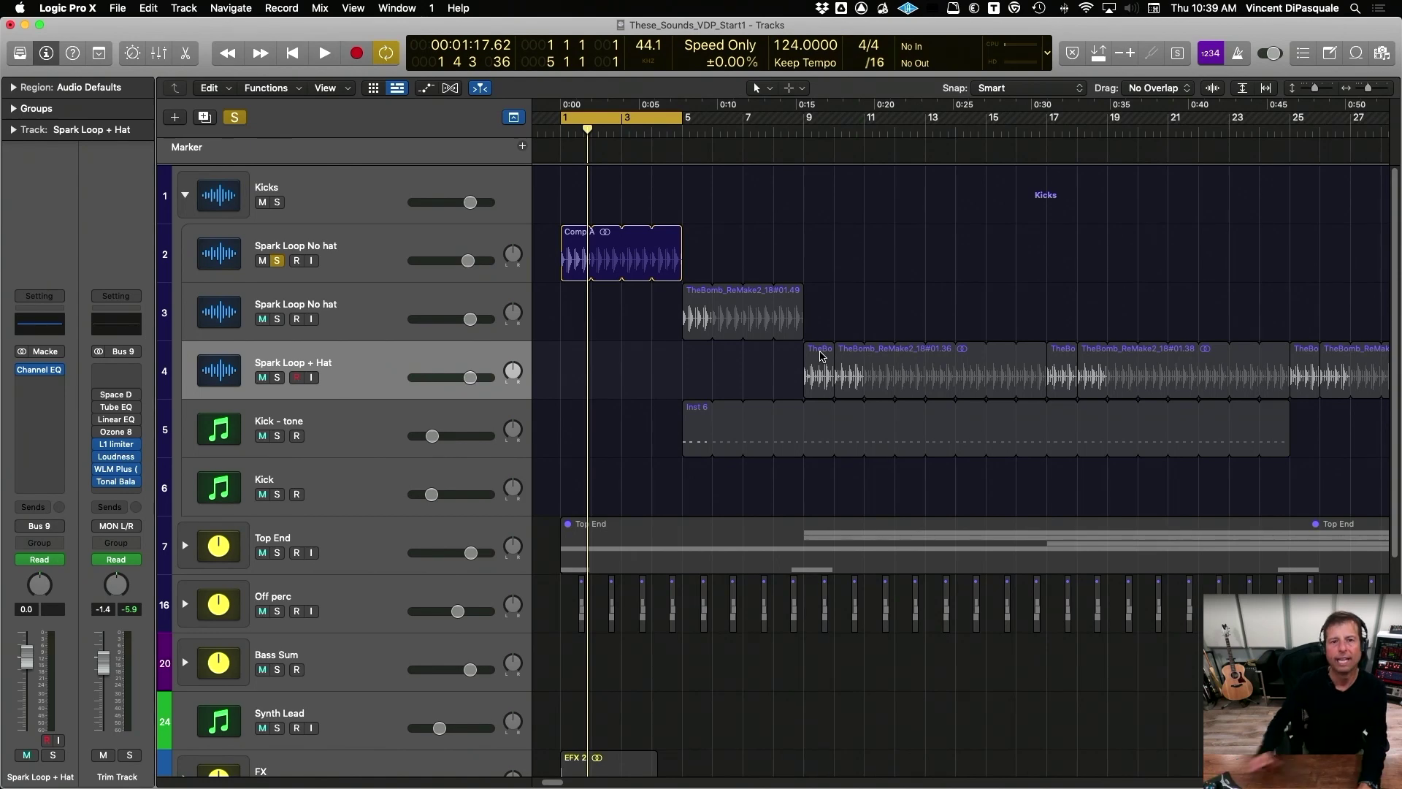
{"action": "left_click", "coordinate": [363, 257]}
{"action": "left_click", "coordinate": [49, 326]}
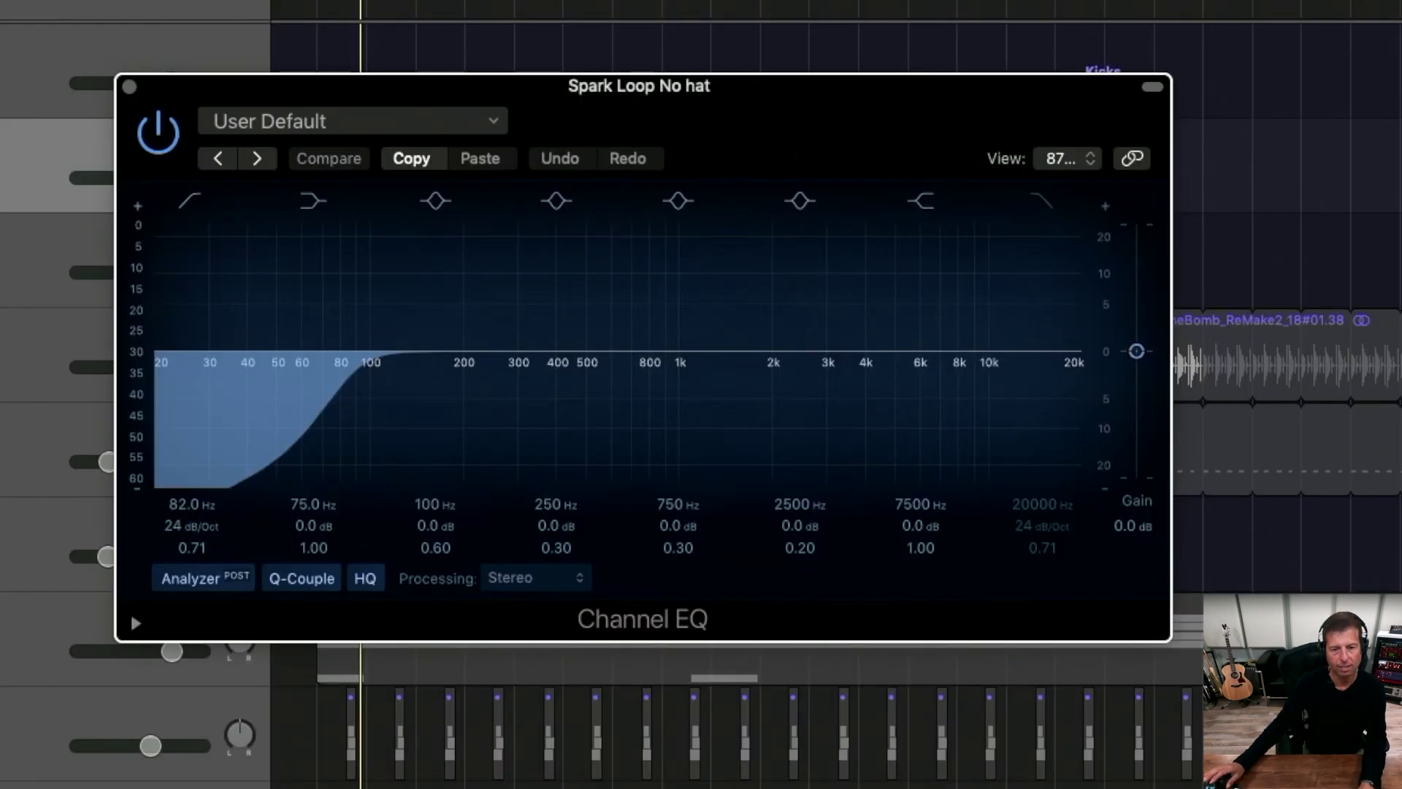
{"action": "left_click_drag", "start_coordinate": [344, 381], "coordinate": [352, 380]}
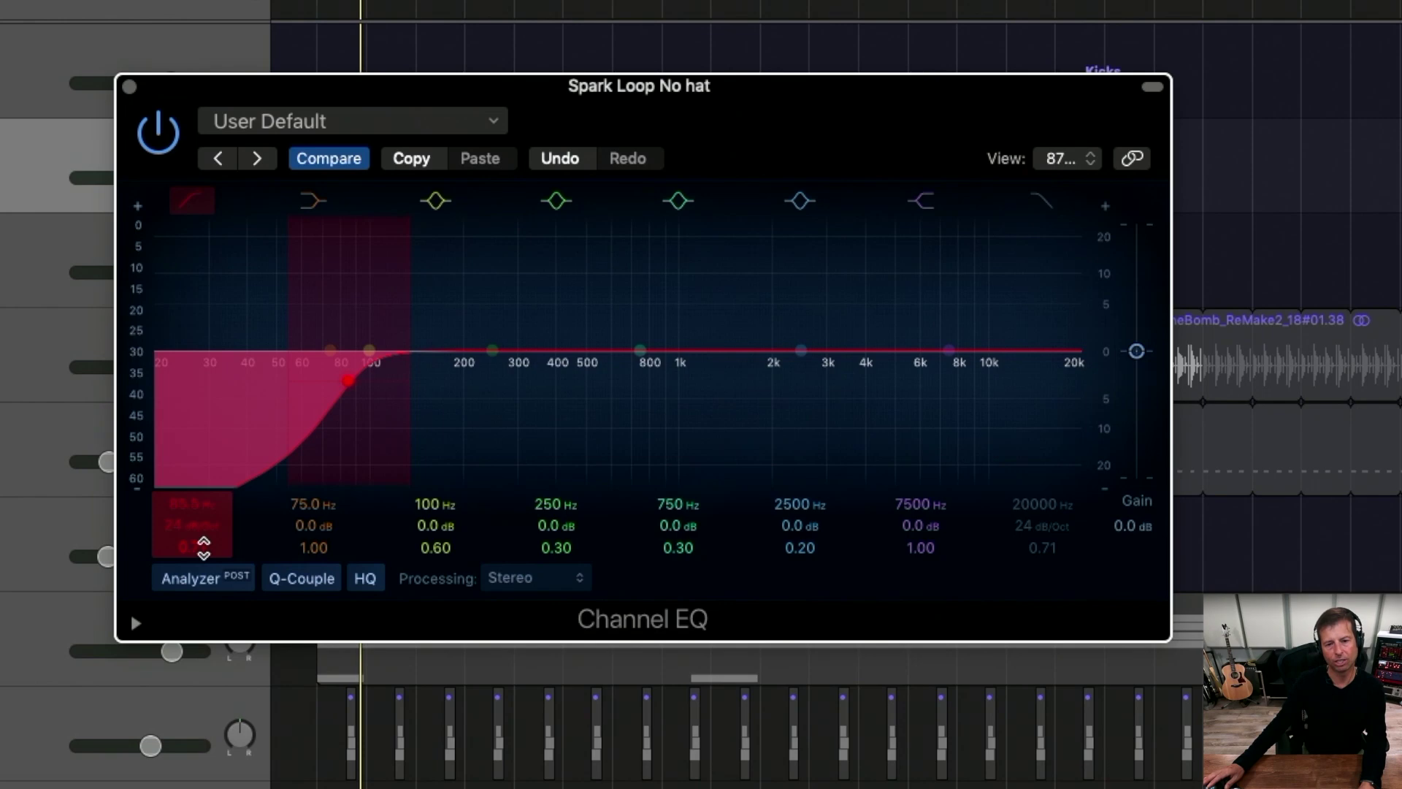
{"action": "mouse_move", "coordinate": [191, 525]}
{"action": "left_mouse_down"}
{"action": "mouse_move", "coordinate": [191, 511]}
{"action": "mouse_move", "coordinate": [191, 537]}
{"action": "left_mouse_up"}
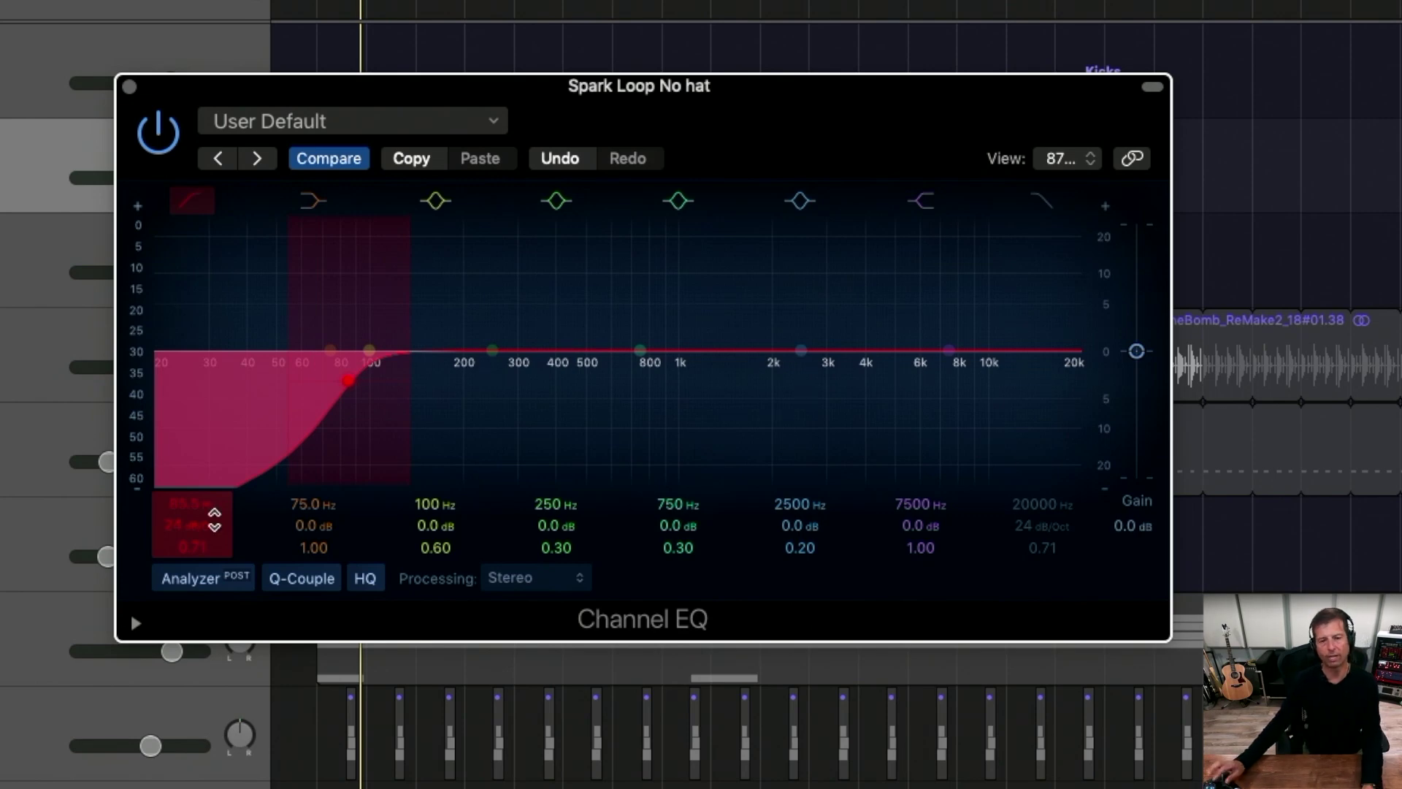
Step: Play the soloed loop, compare it with the Channel EQ bypassed and active, and close the EQ window
{"action": "left_click_drag", "start_coordinate": [230, 82], "coordinate": [396, 252]}
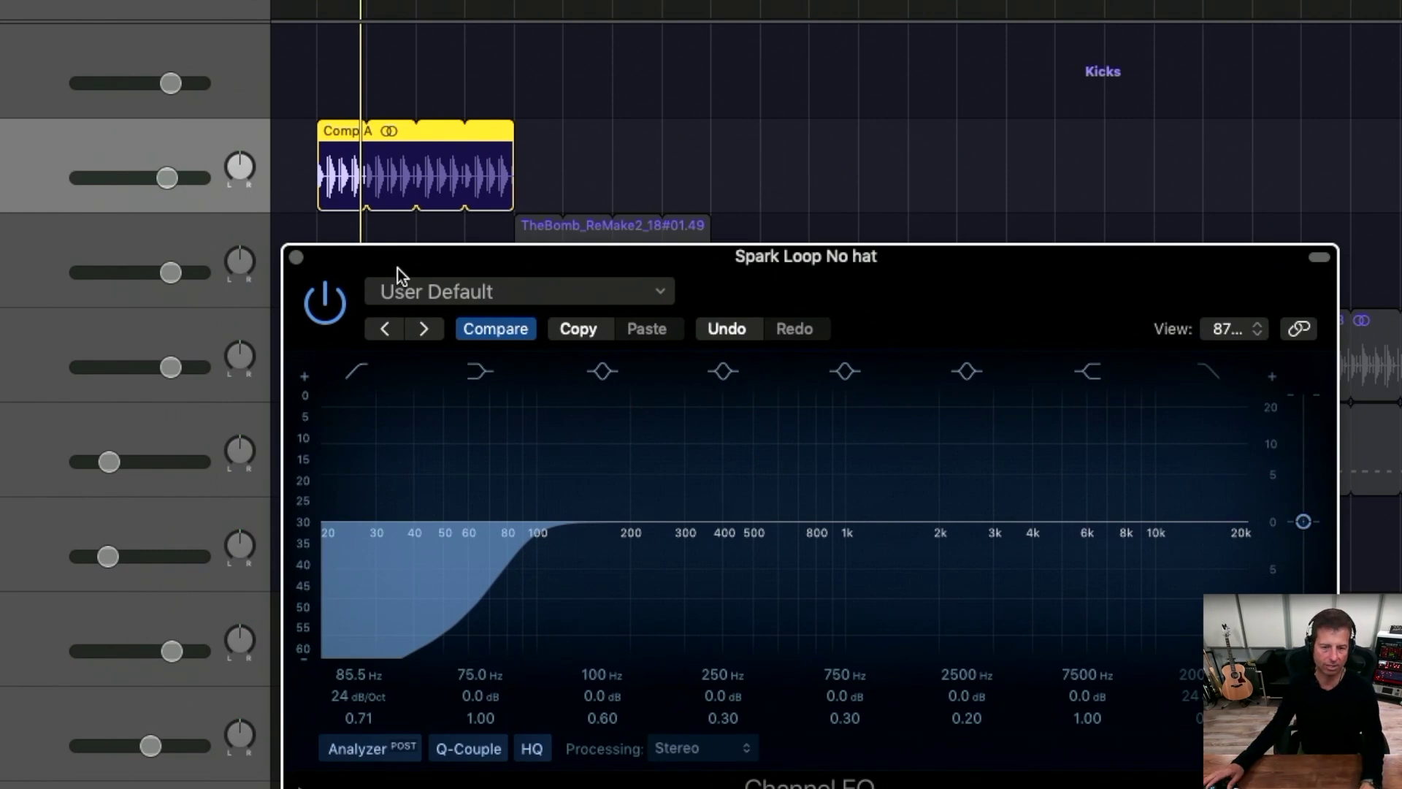
{"action": "key", "text": "space"}
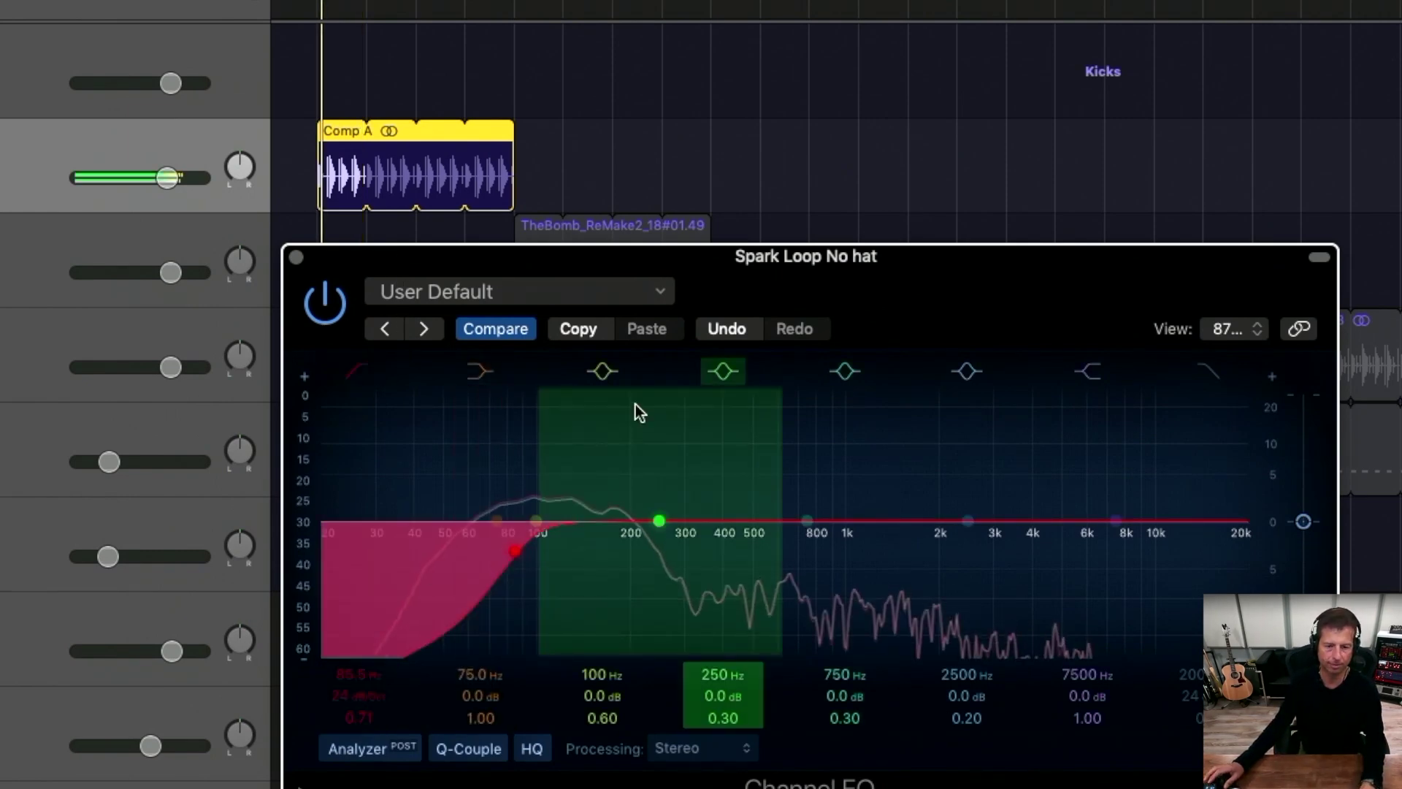
{"action": "left_click", "coordinate": [318, 312]}
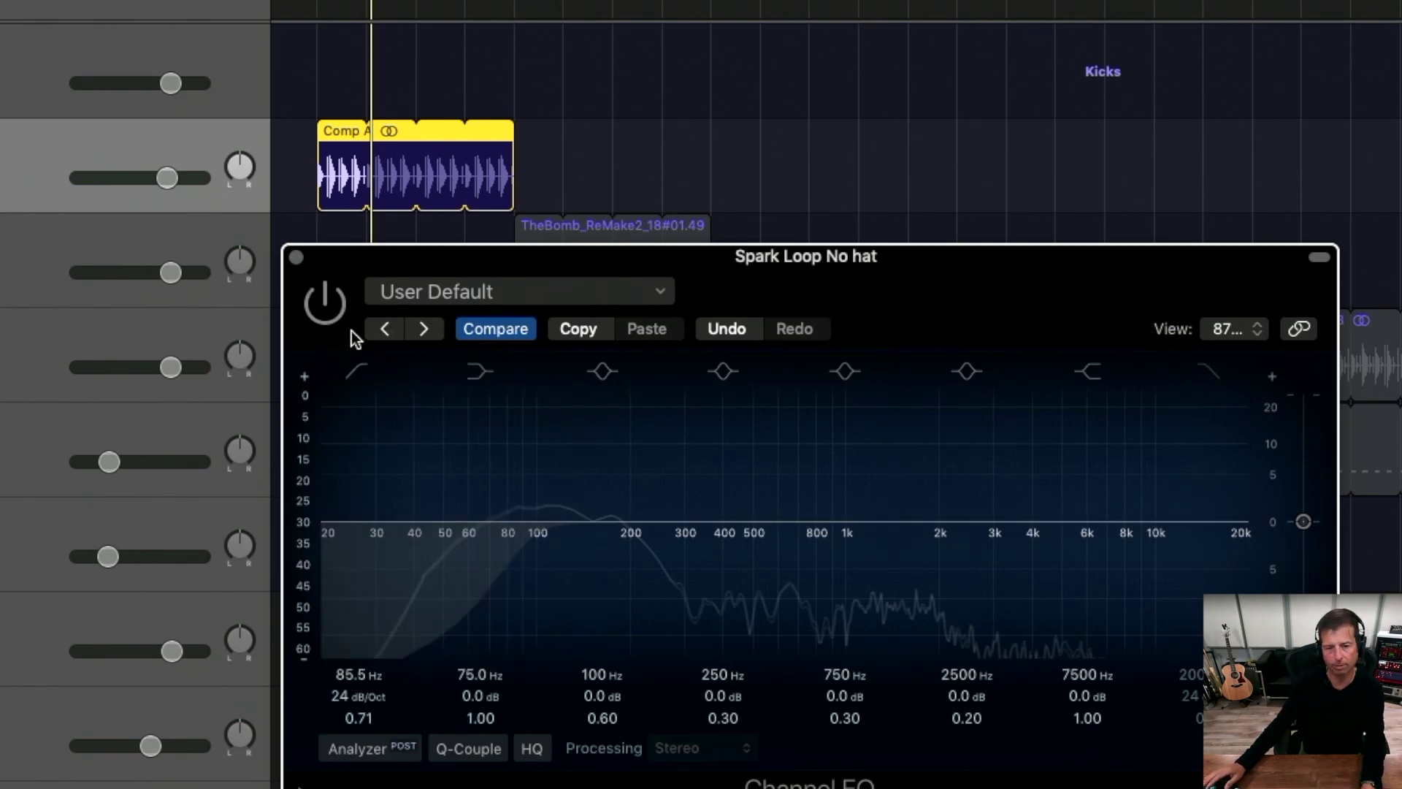
{"action": "left_click", "coordinate": [333, 314]}
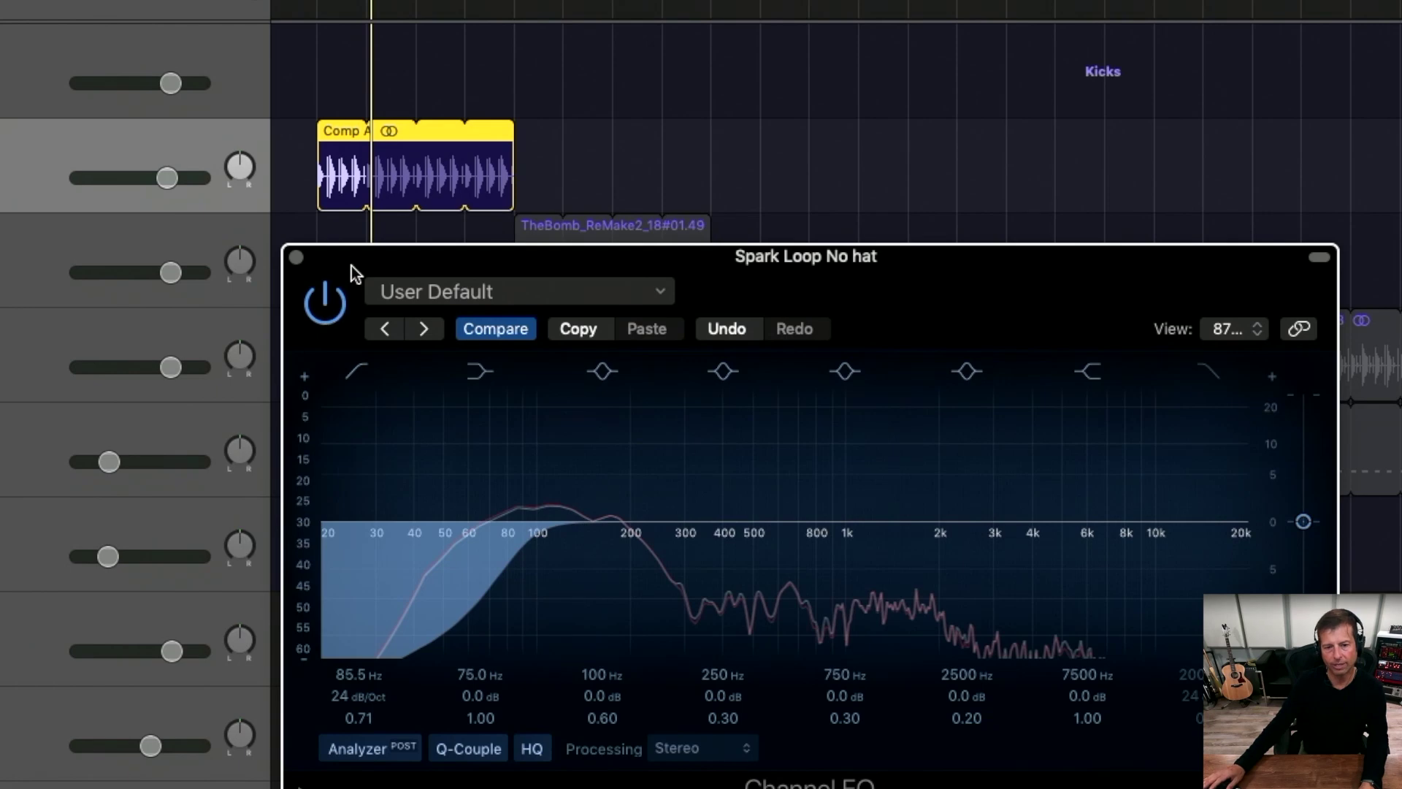
{"action": "left_click_drag", "start_coordinate": [353, 272], "coordinate": [336, 271]}
{"action": "left_click", "coordinate": [278, 263]}
Step: Unsolo the first Spark Loop No hat track during playback and compare the mix with its Channel EQ bypassed and active
{"action": "key", "text": "space"}
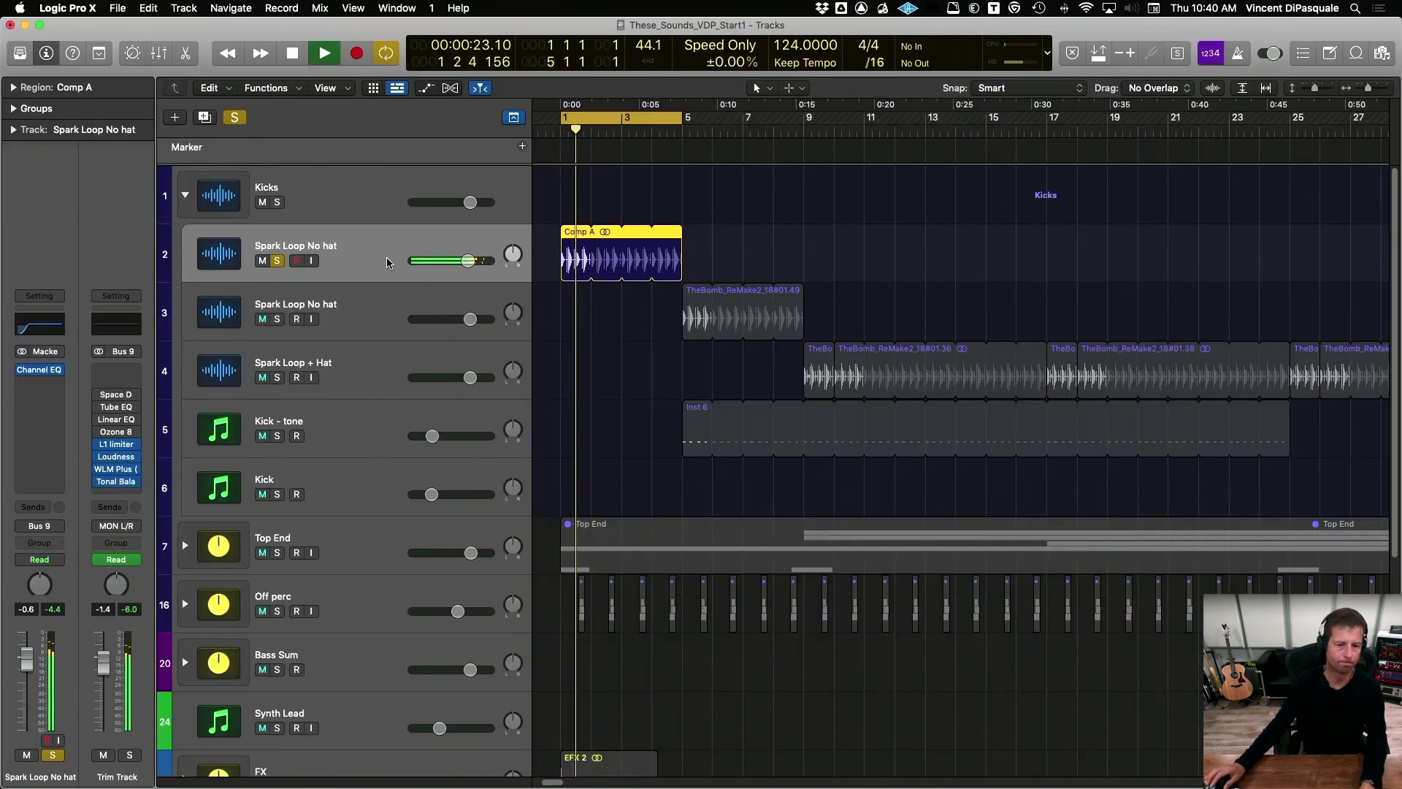
{"action": "left_click", "coordinate": [277, 262]}
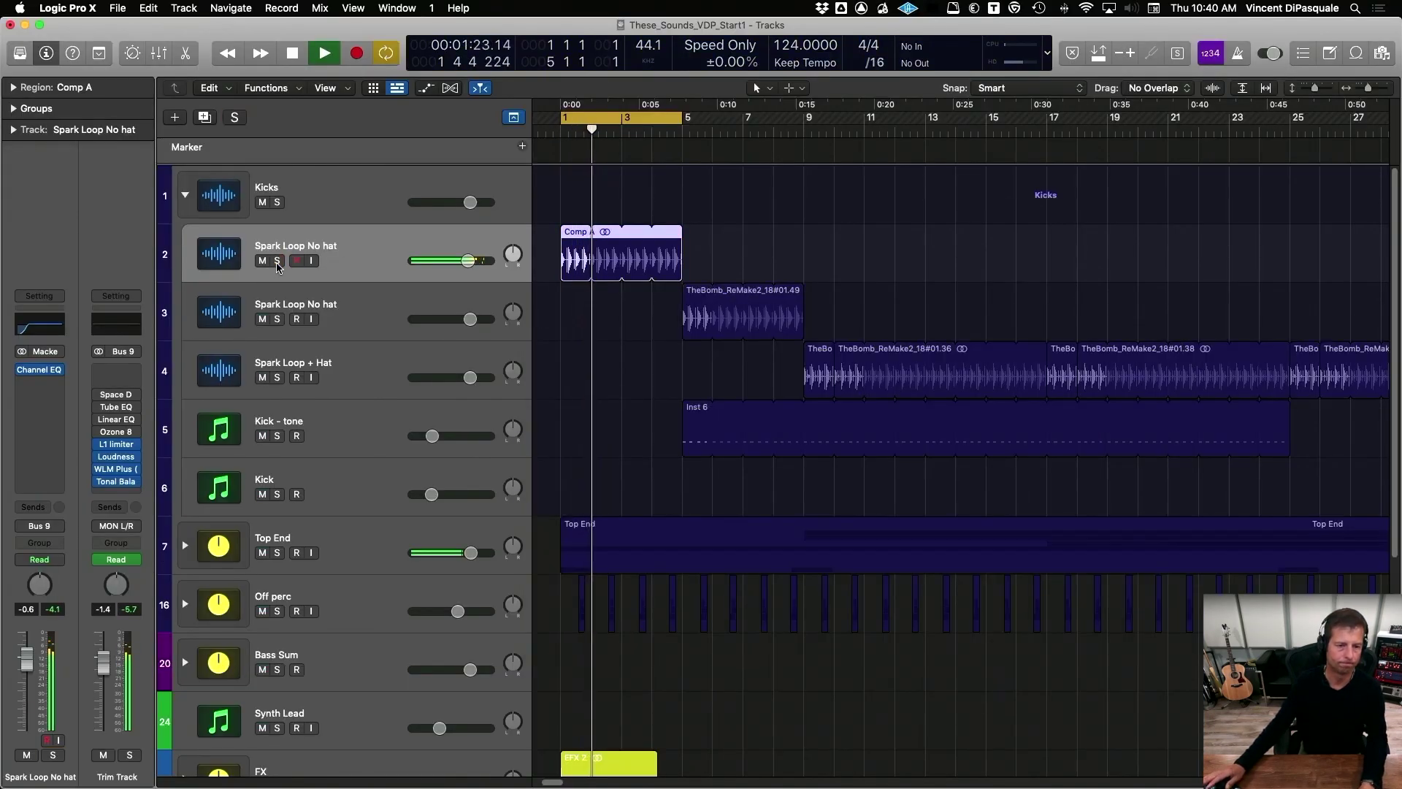
{"action": "left_click", "coordinate": [21, 371]}
{"action": "left_click", "coordinate": [21, 371]}
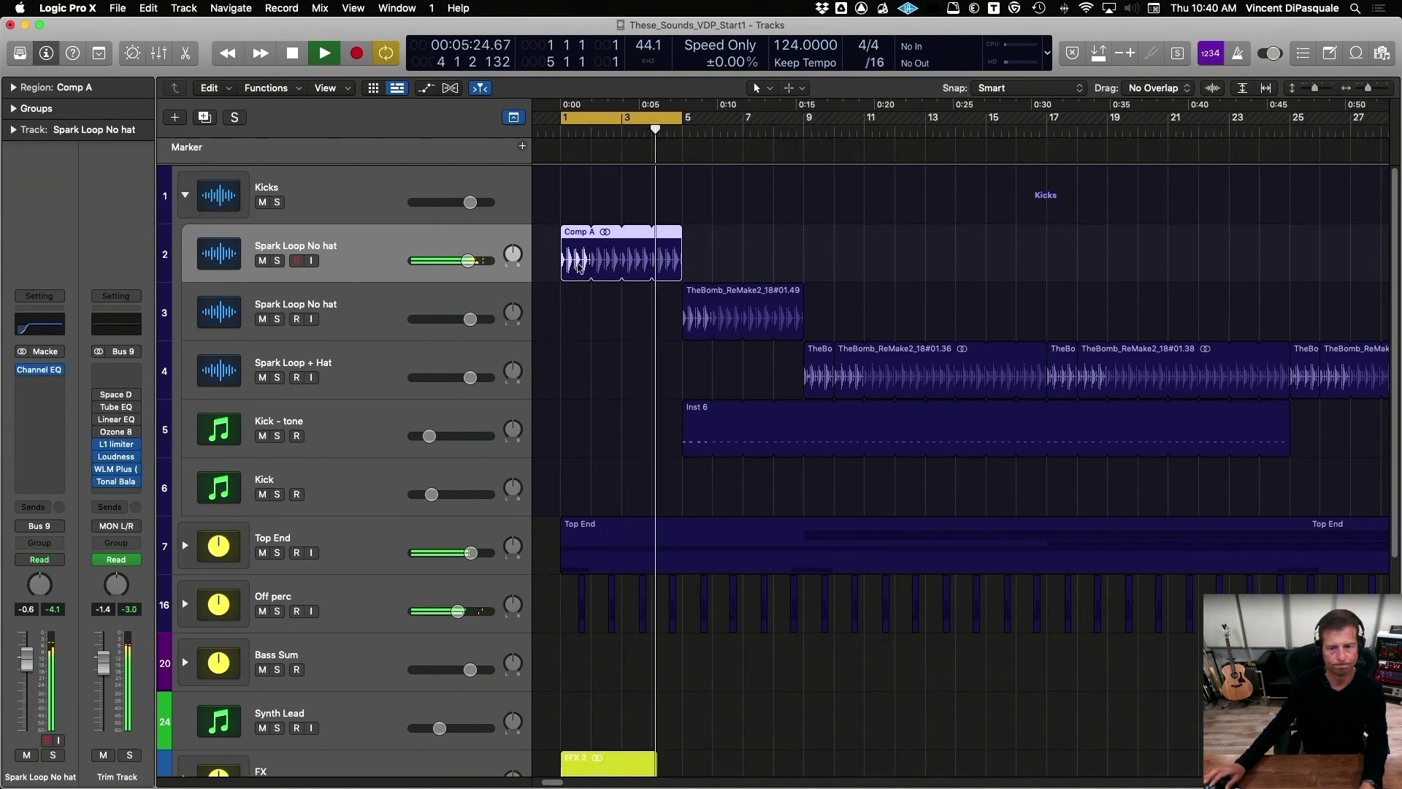
{"action": "key", "text": "space"}
Step: Set the cycle range from bar 5 to bar 9 and audition the second Spark Loop No hat track soloed and in the mix
{"action": "left_click", "coordinate": [672, 118]}
{"action": "left_click_drag", "start_coordinate": [685, 121], "coordinate": [803, 120]}
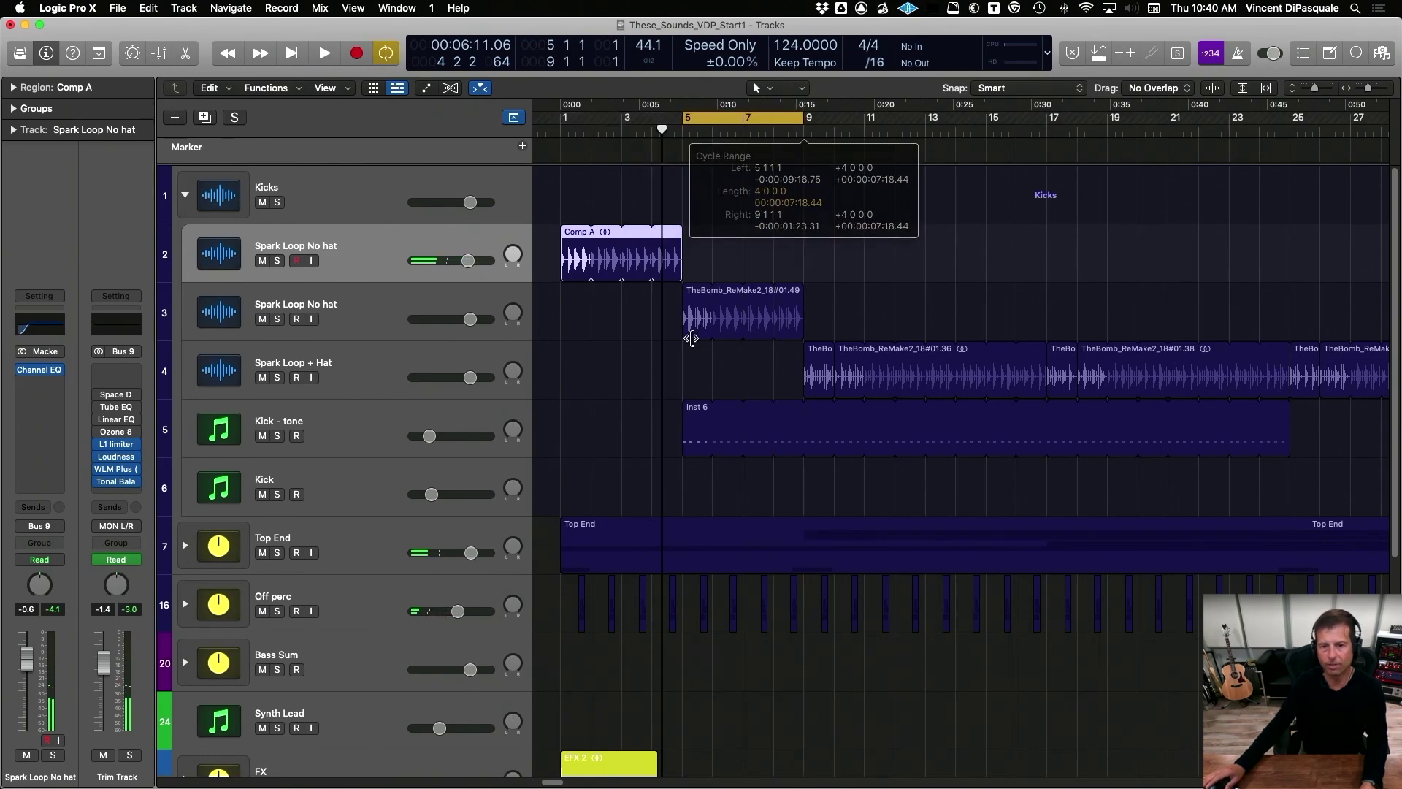
{"action": "left_click", "coordinate": [357, 306]}
{"action": "left_click", "coordinate": [278, 319]}
{"action": "key", "text": "space"}
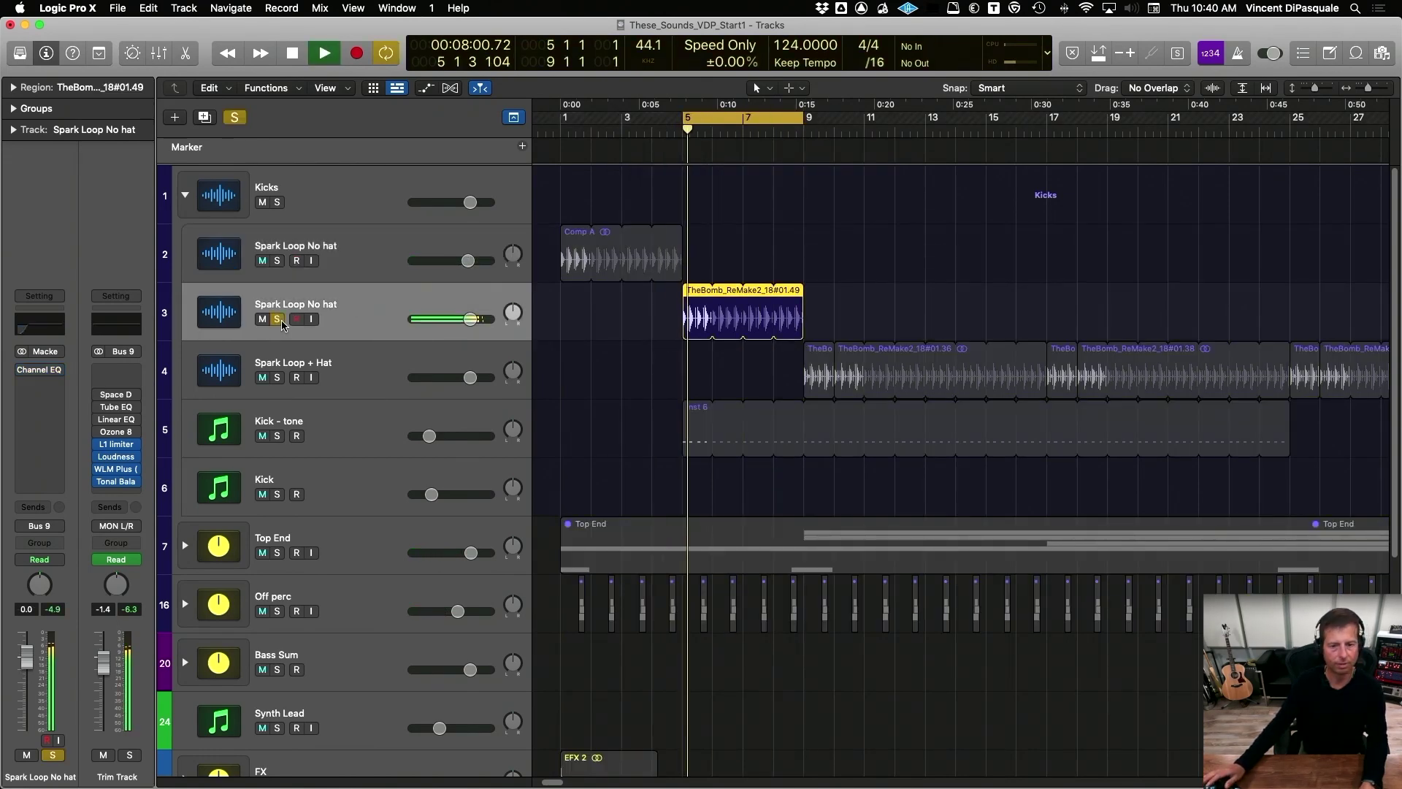
{"action": "left_click", "coordinate": [277, 319]}
{"action": "key", "text": "space"}
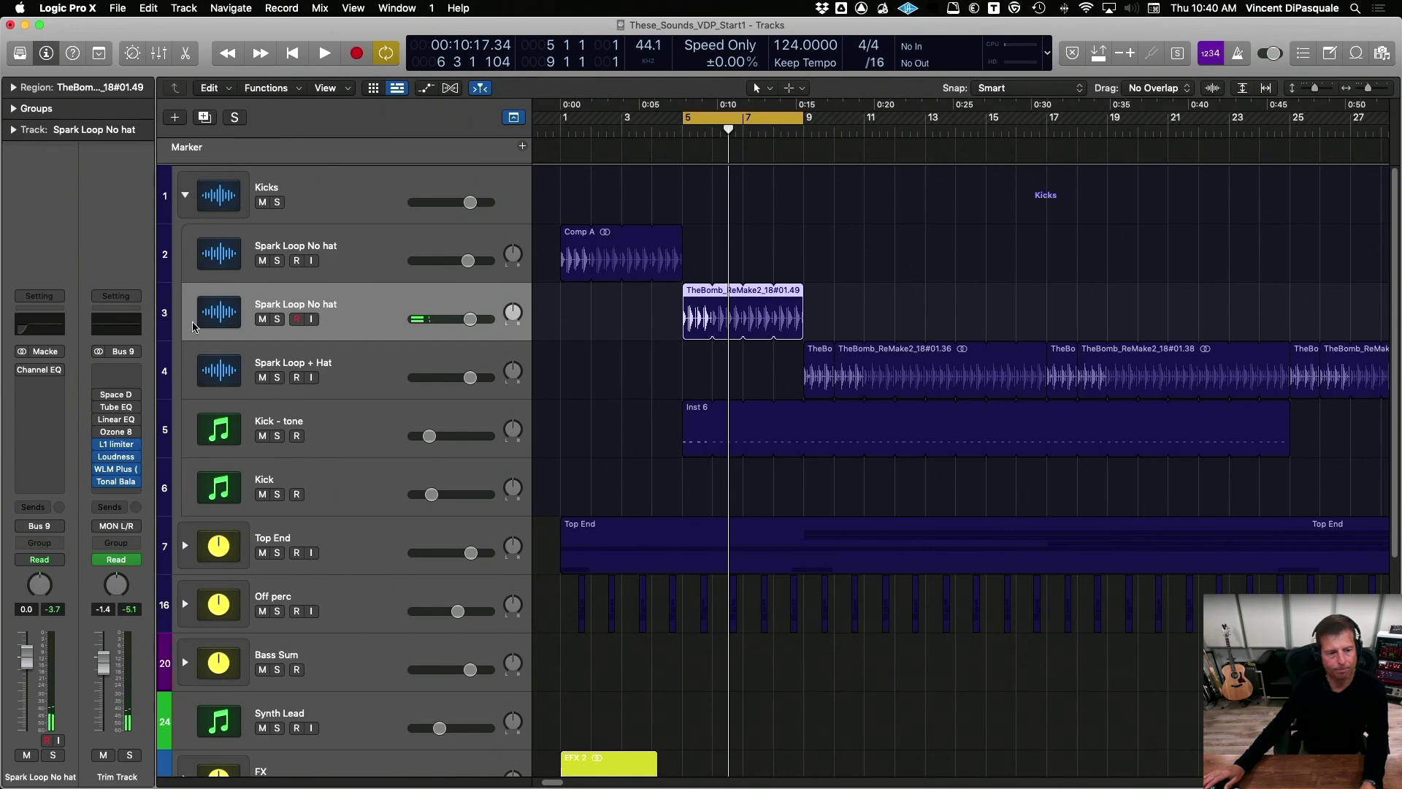
Step: Turn off cycling and play the transition between the two Spark Loop No hat regions from before bar 5
{"action": "mouse_move", "coordinate": [44, 373]}
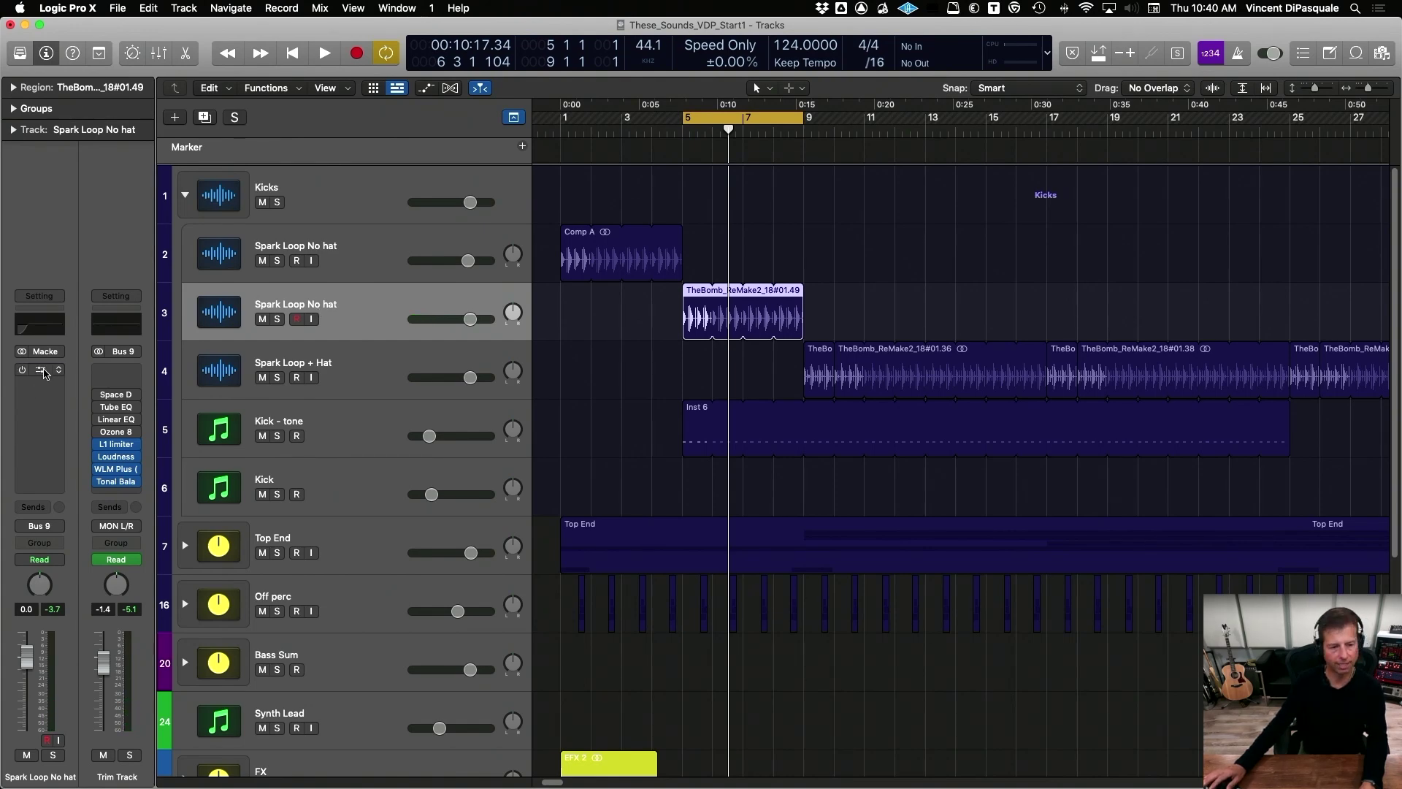
{"action": "left_click", "coordinate": [720, 117]}
{"action": "left_click", "coordinate": [647, 129]}
{"action": "key", "text": "space"}
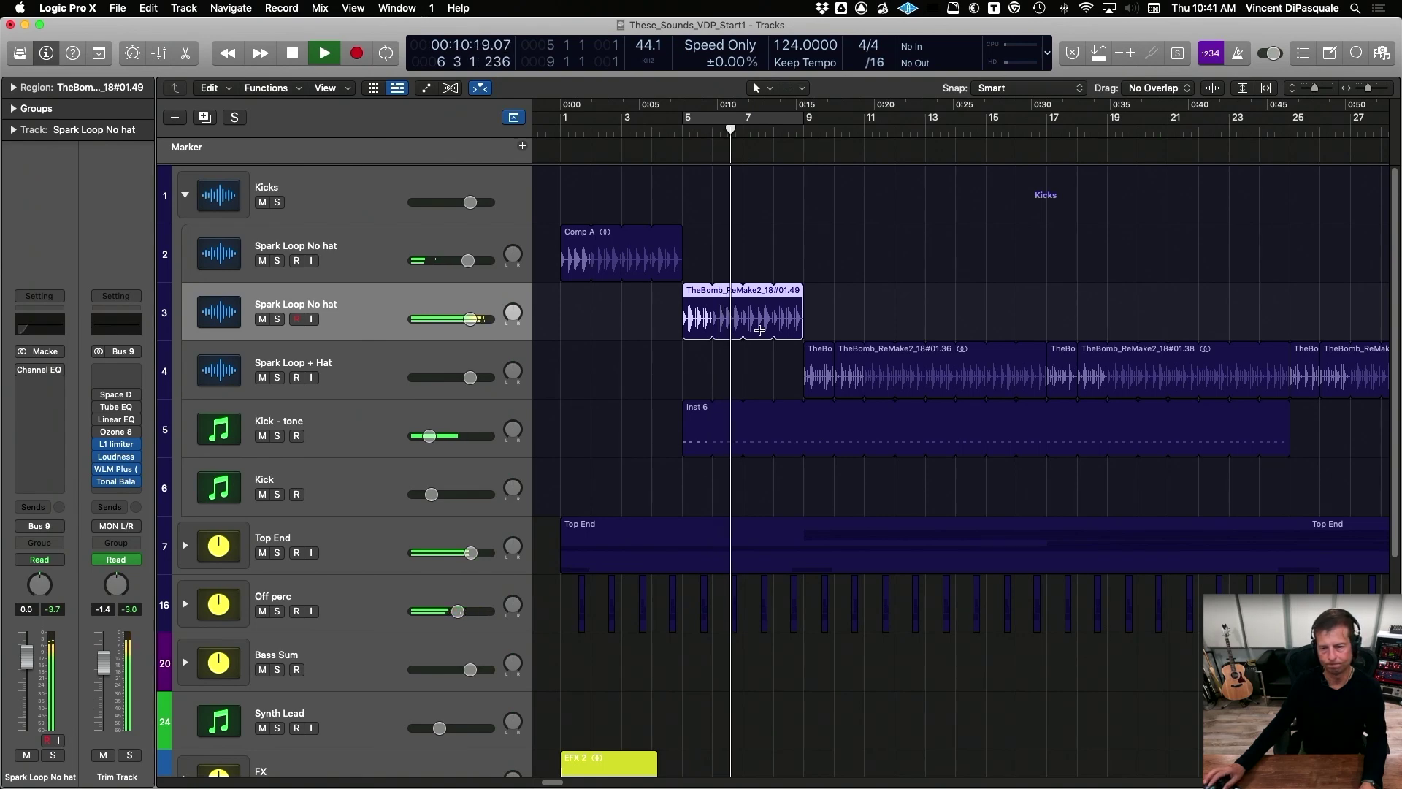
Step: Set the cycle range from bar 9 to bar 13 and remove the Channel EQ from the second Spark Loop No hat track
{"action": "left_click_drag", "start_coordinate": [807, 121], "coordinate": [927, 130]}
{"action": "mouse_move", "coordinate": [31, 374]}
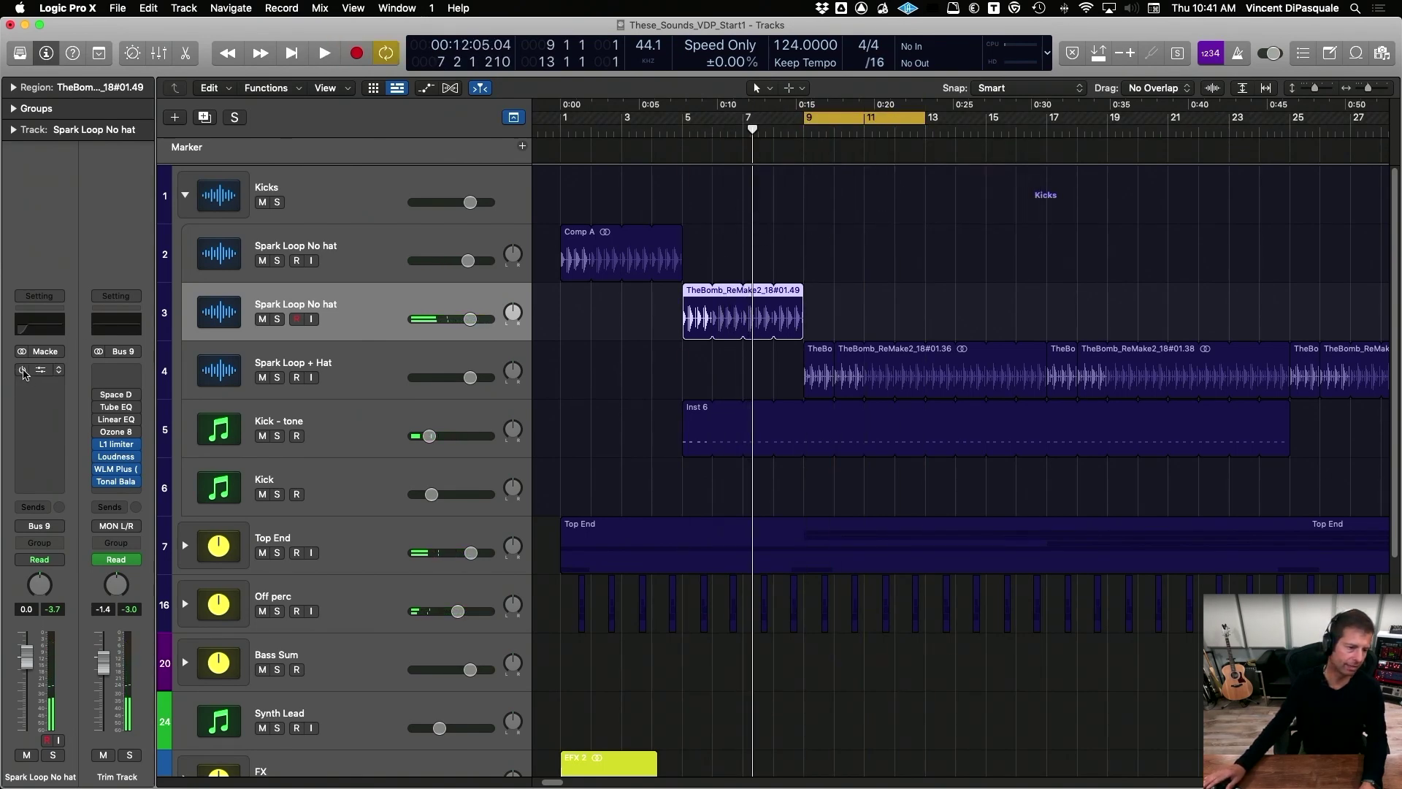
{"action": "left_click", "coordinate": [57, 370]}
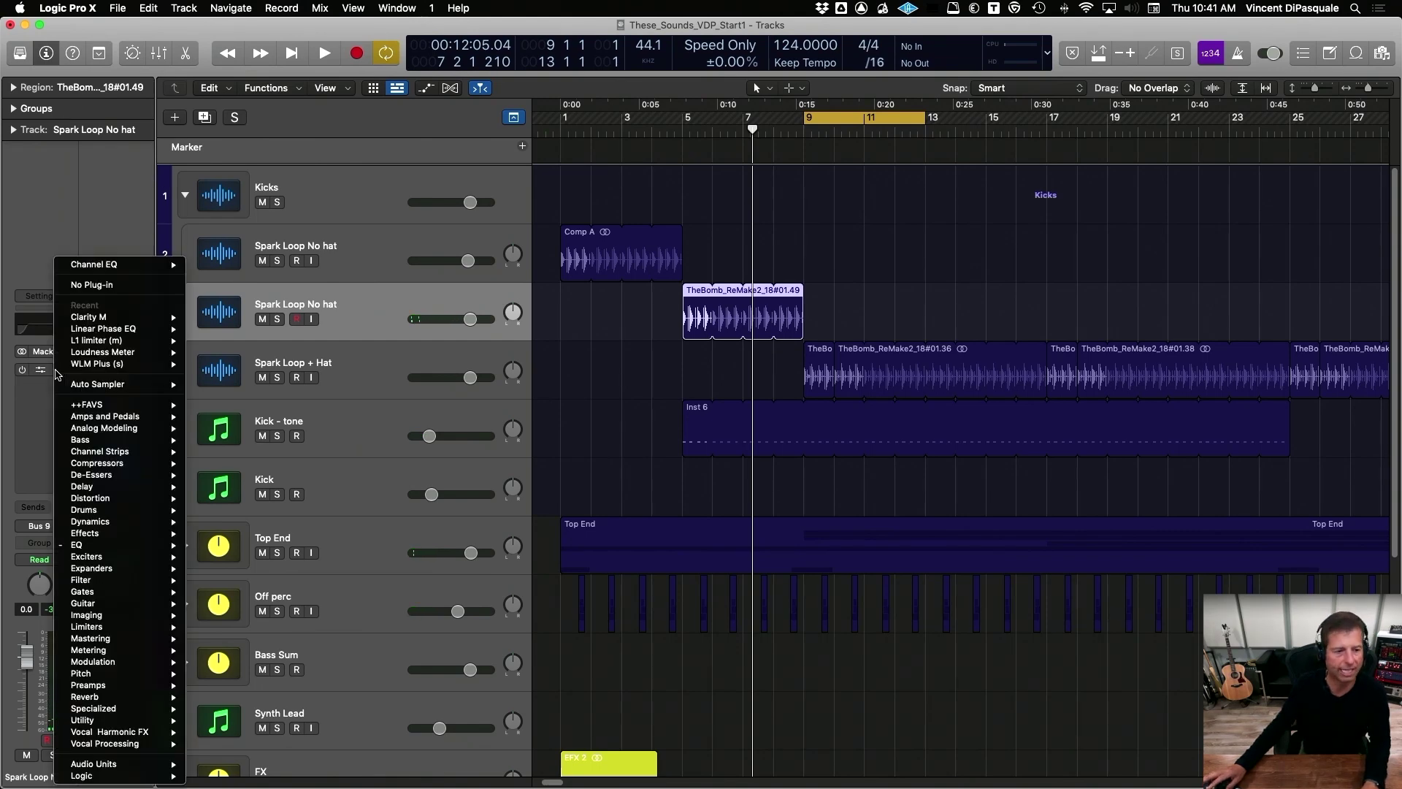
{"action": "left_click", "coordinate": [95, 285]}
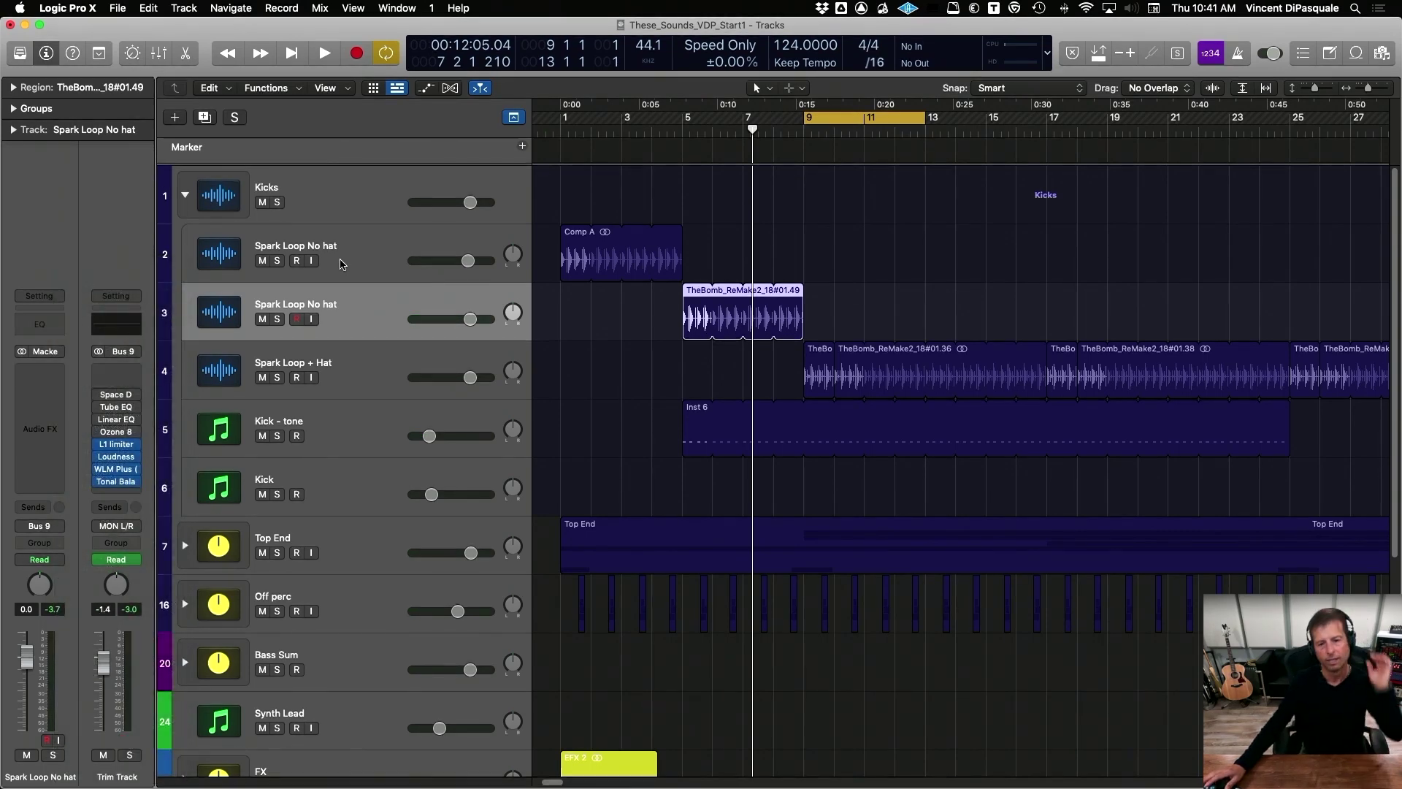
Step: Play the mix from bar 9 to bar 13, and solo the Spark Loop + Hat track to audition it alone
{"action": "left_click", "coordinate": [370, 241]}
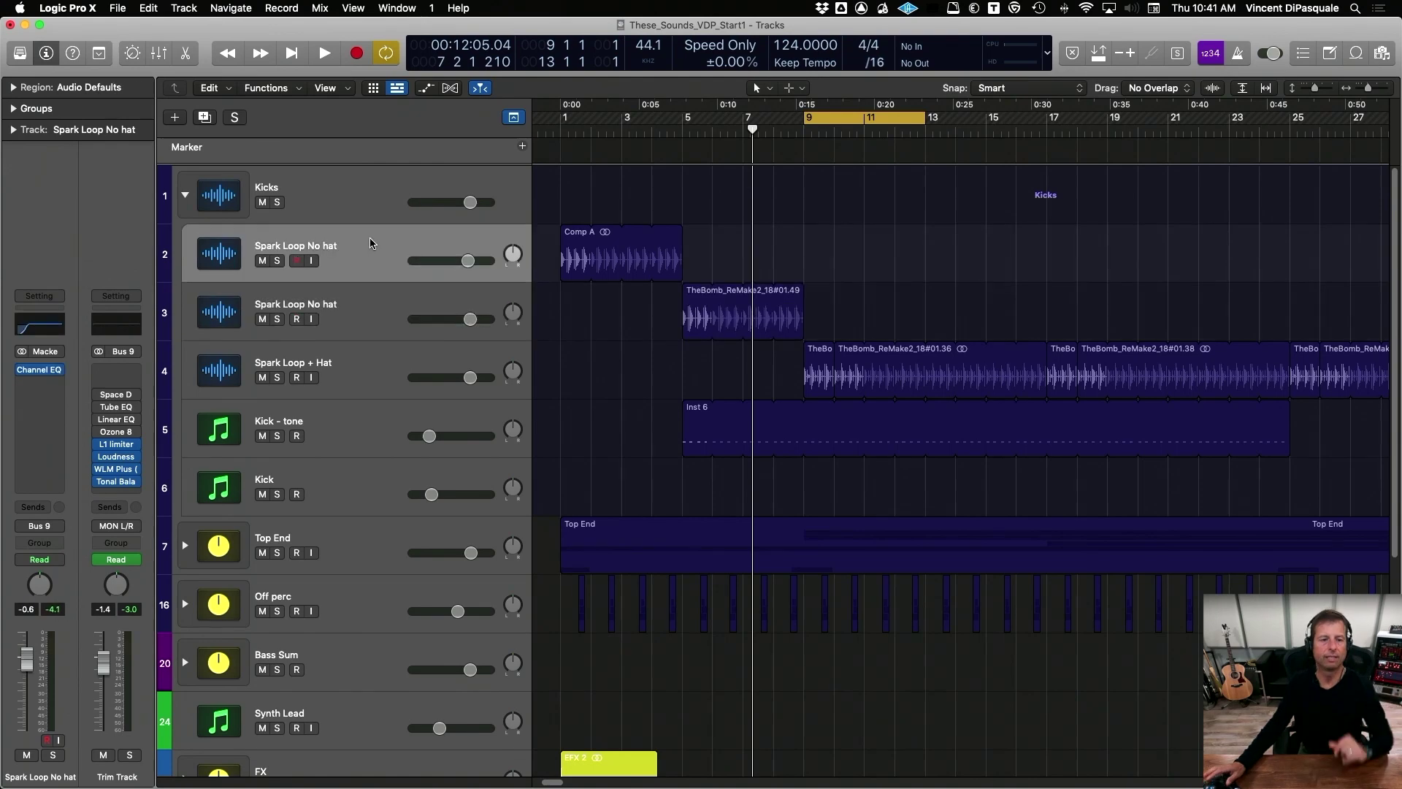
{"action": "left_click", "coordinate": [374, 298]}
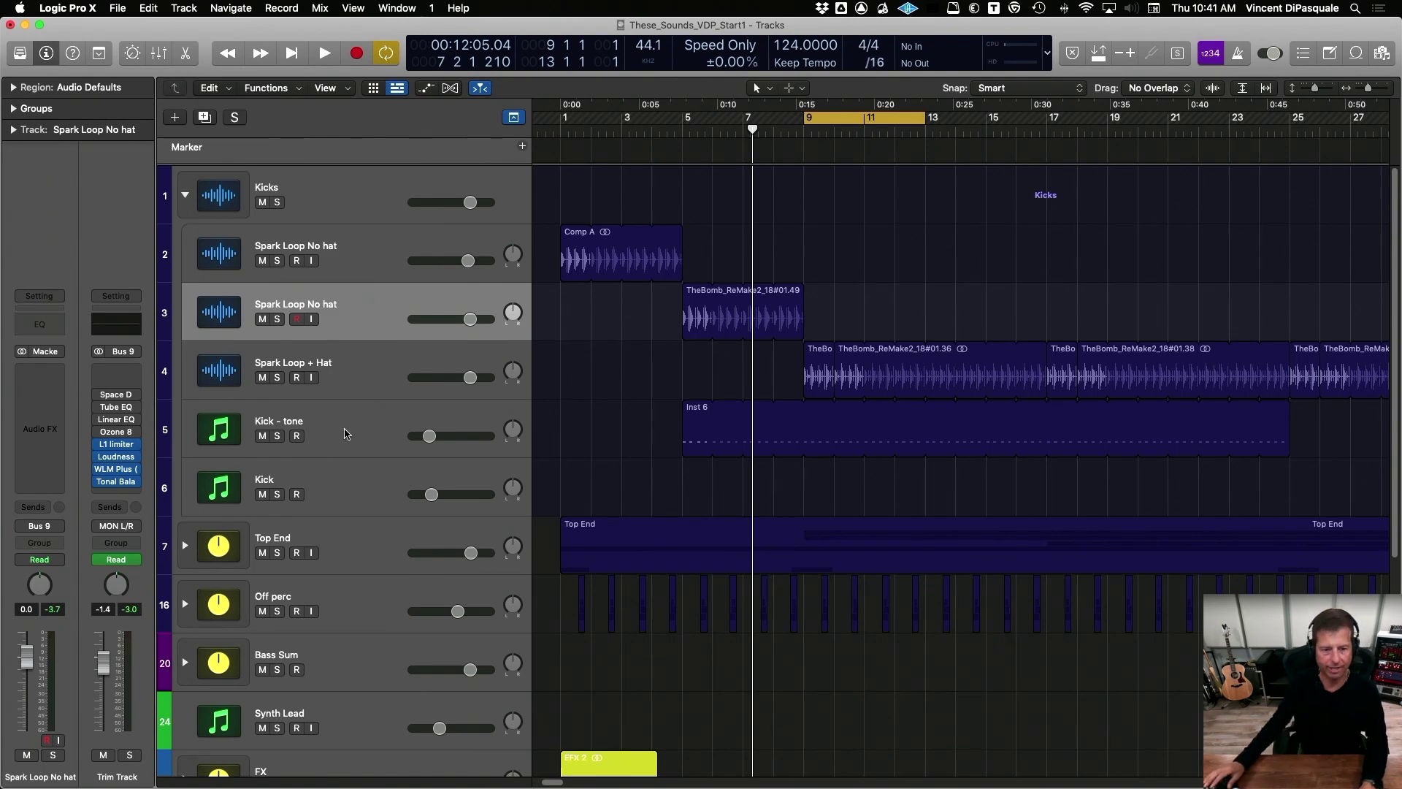
{"action": "left_click", "coordinate": [350, 372]}
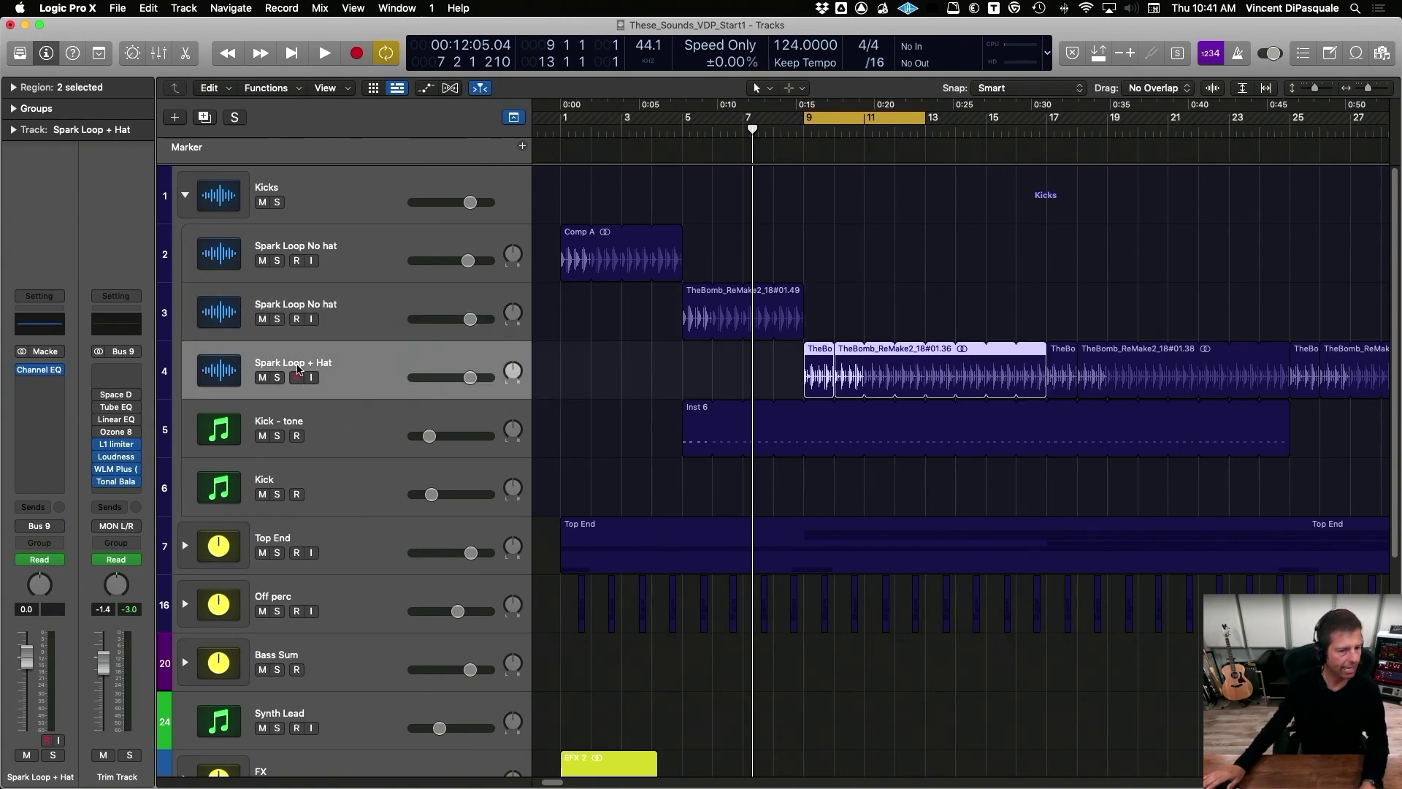
{"action": "key", "text": "space"}
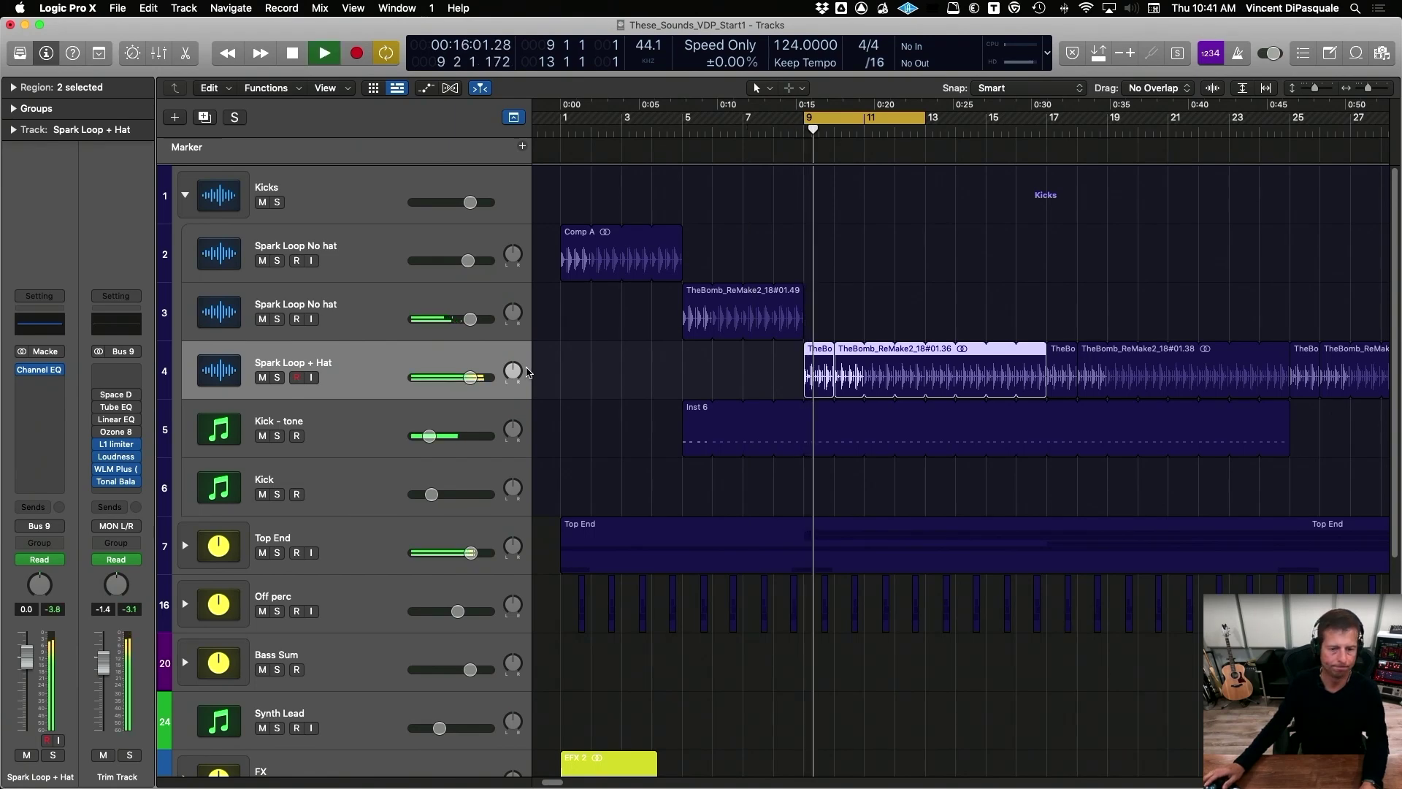
{"action": "left_click", "coordinate": [276, 378]}
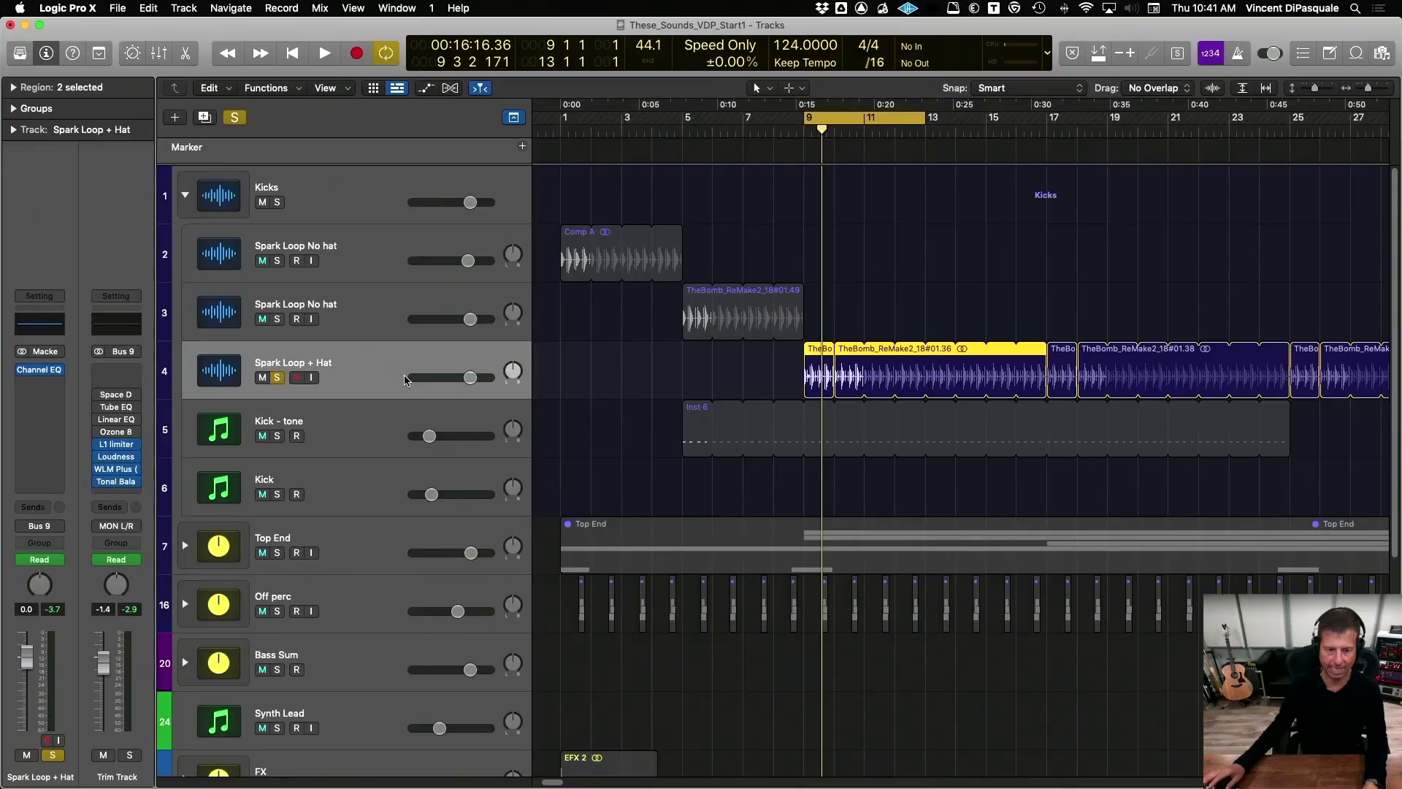
{"action": "key", "text": "space"}
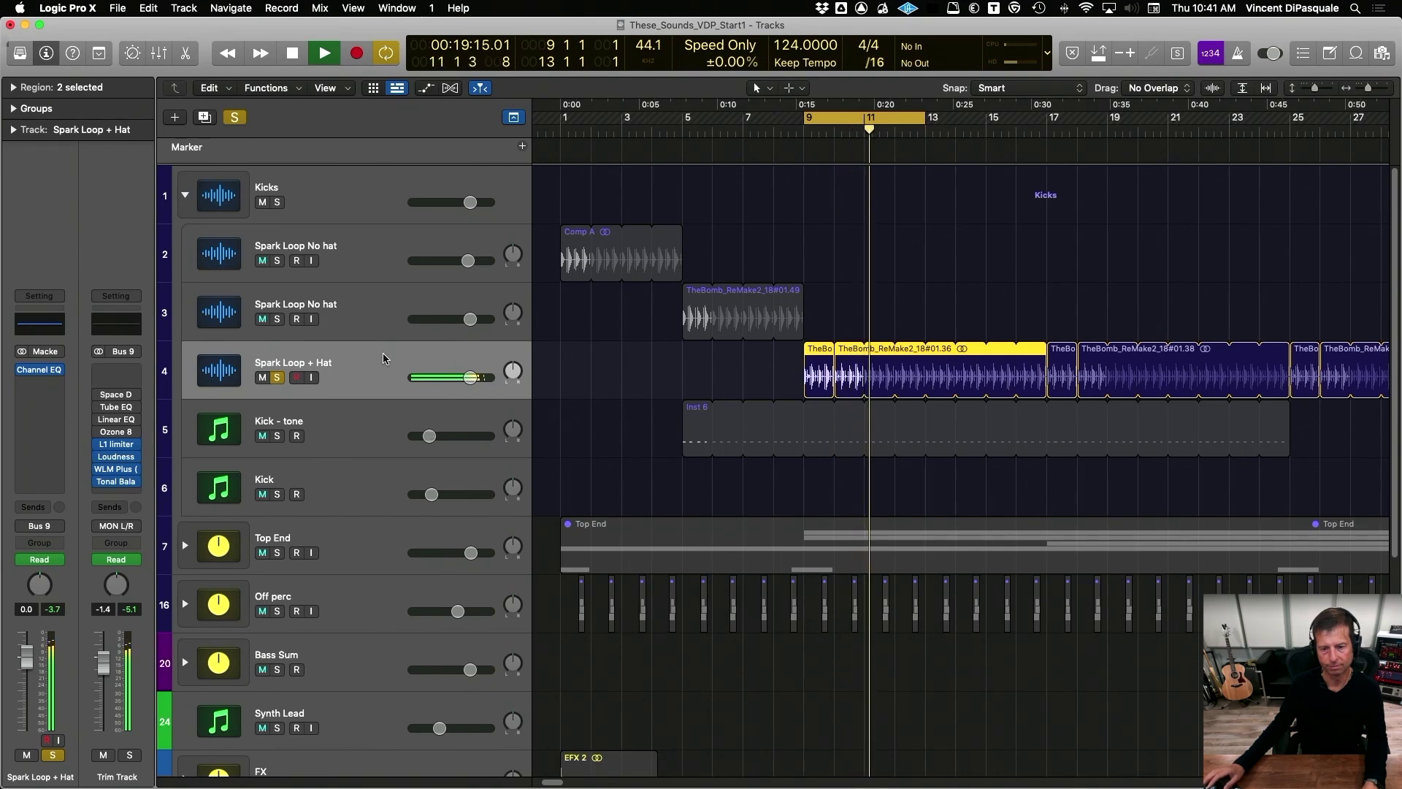
{"action": "key", "text": "space"}
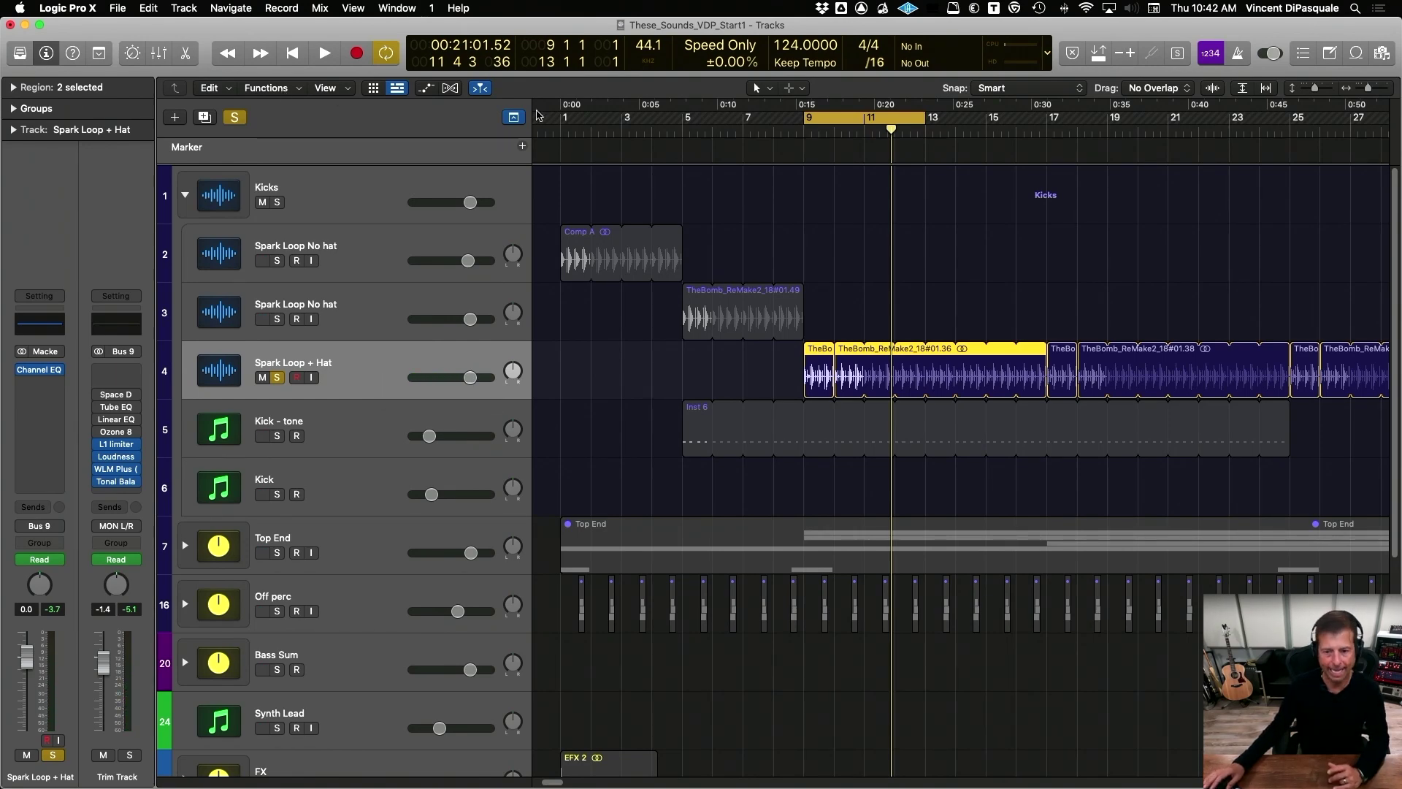
Step: Create two duplicates of the Spark Loop + Hat track with the same channel settings
{"action": "left_click", "coordinate": [205, 118]}
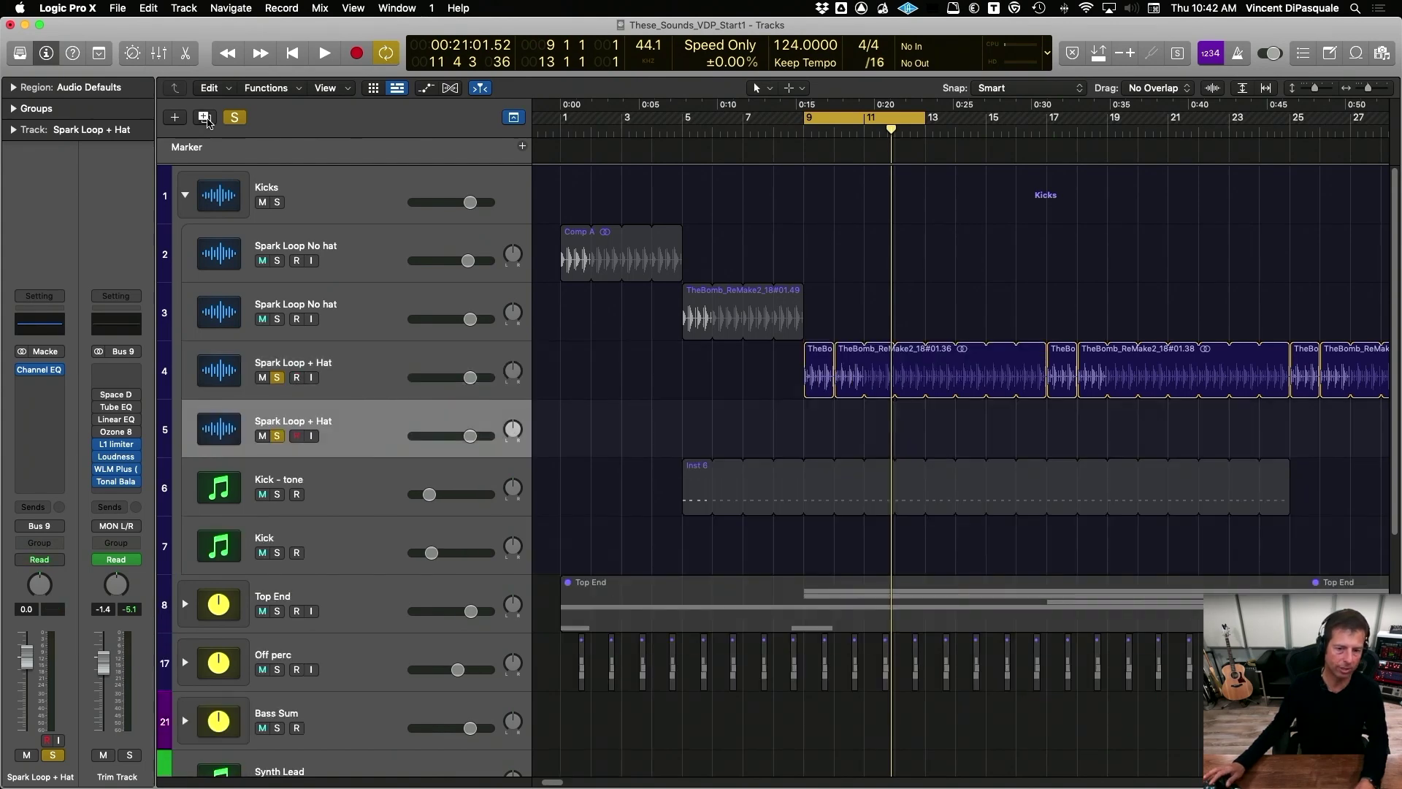
{"action": "left_click", "coordinate": [205, 118]}
Step: Narrow the cycle range to bar 10 only and audition the soloed Spark Loop + Hat region there
{"action": "scroll", "coordinate": [852, 348], "scroll_direction": "up", "scroll_amount": 5}
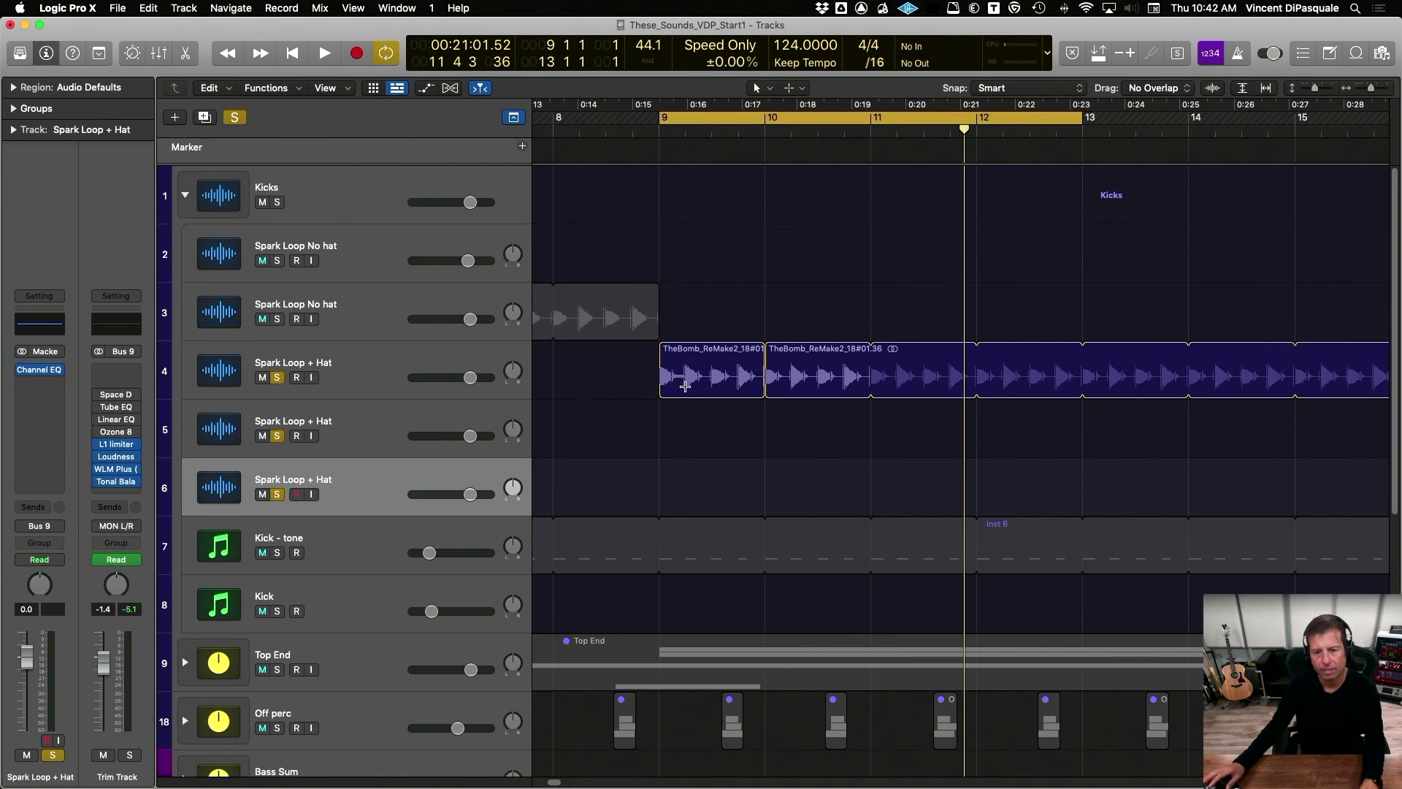
{"action": "left_click", "coordinate": [720, 114]}
{"action": "left_click_drag", "start_coordinate": [661, 121], "coordinate": [764, 121]}
{"action": "key", "text": "space"}
{"action": "left_click_drag", "start_coordinate": [759, 121], "coordinate": [874, 121]}
{"action": "left_click_drag", "start_coordinate": [664, 120], "coordinate": [772, 122]}
{"action": "key", "text": "space"}
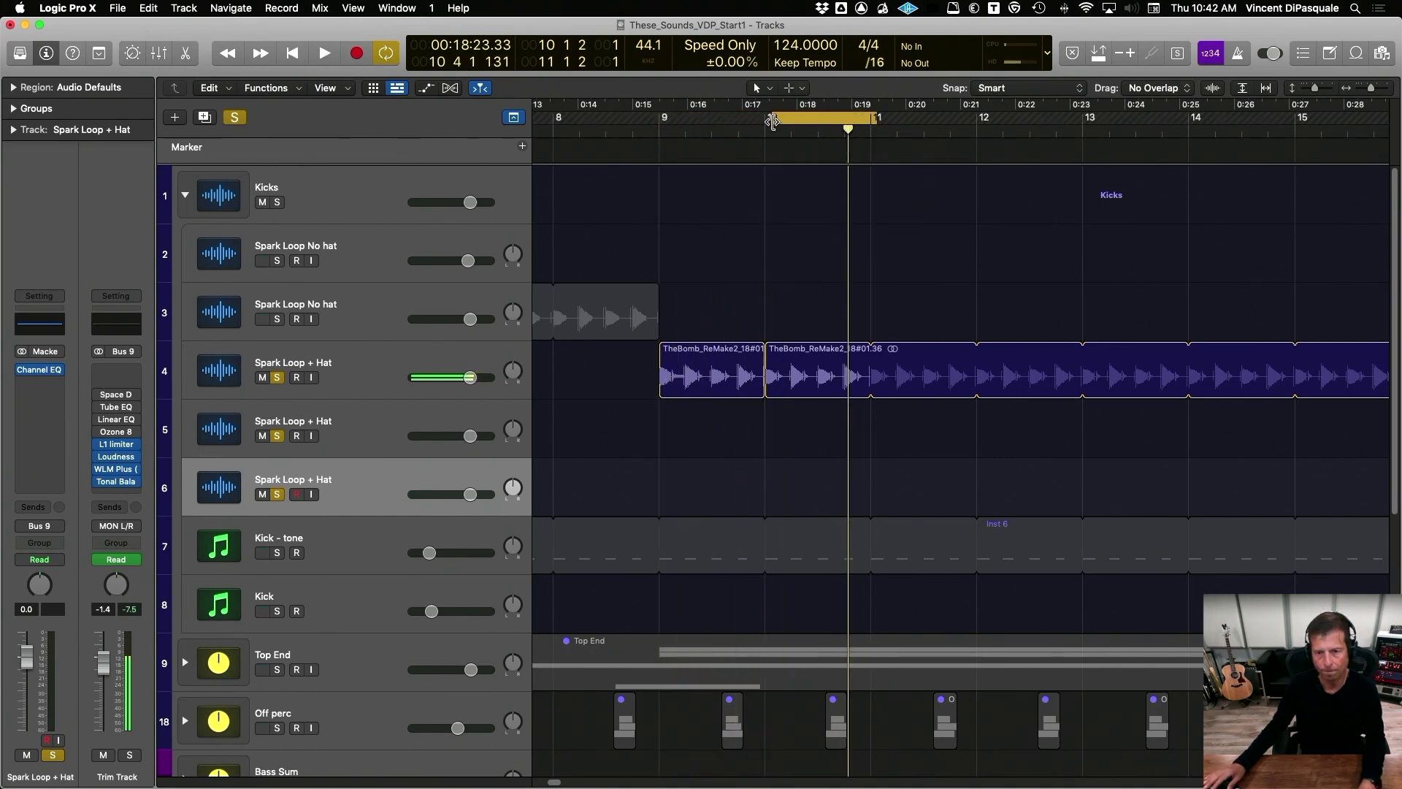
{"action": "left_click", "coordinate": [772, 122]}
{"action": "key", "text": "space"}
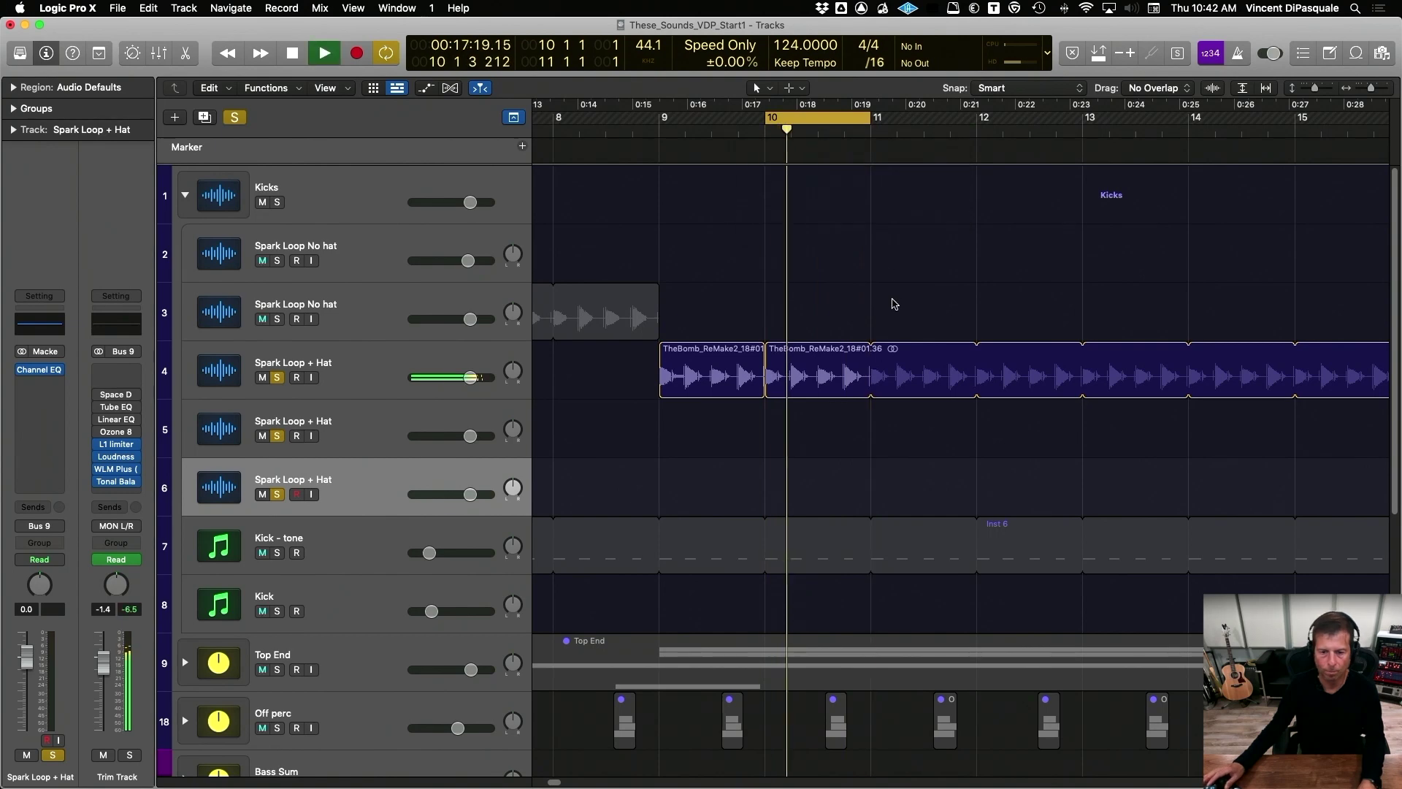
{"action": "key", "text": "space"}
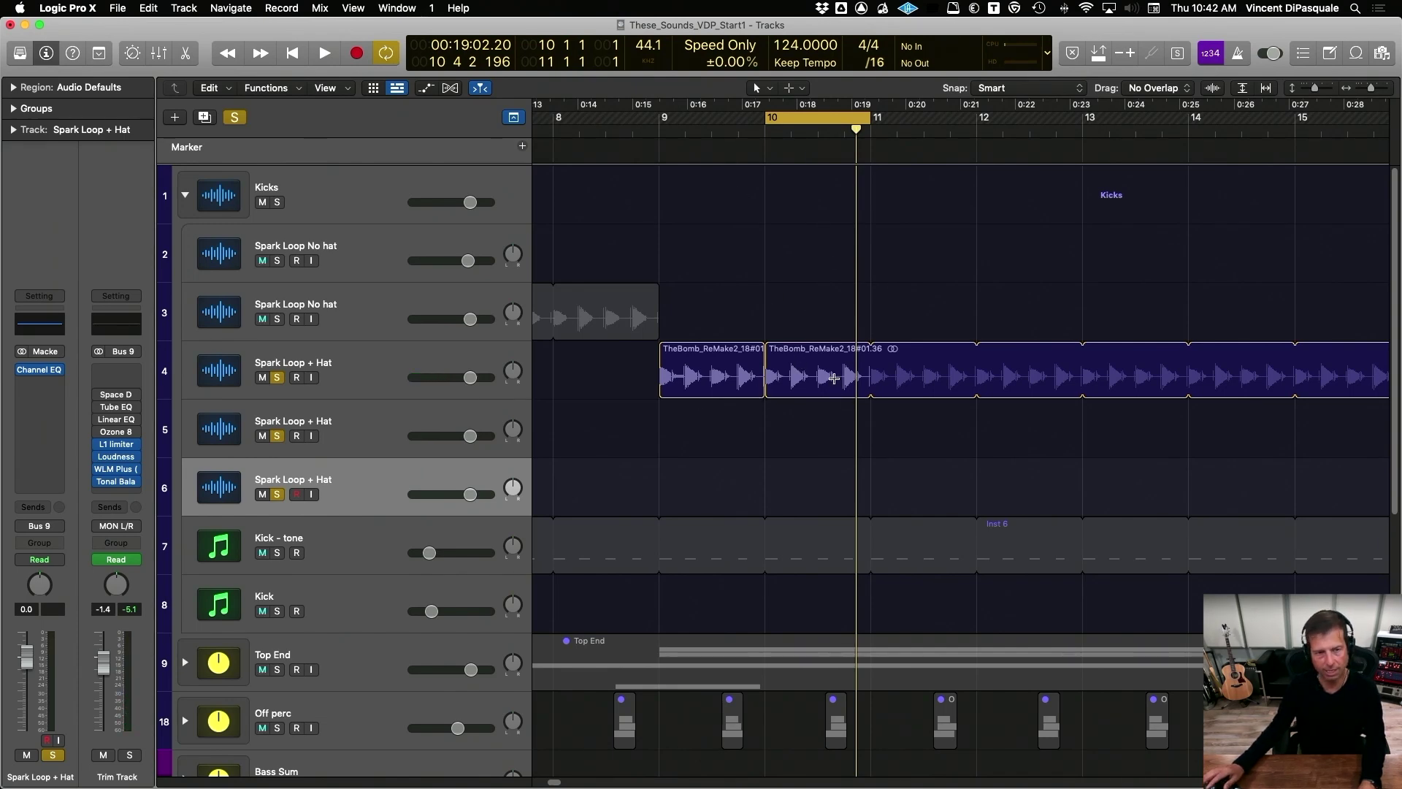
Step: Audition the Spark Loop + Hat region in bar 10, and split it at every beat of that bar with the Scissors tool
{"action": "key", "text": "space"}
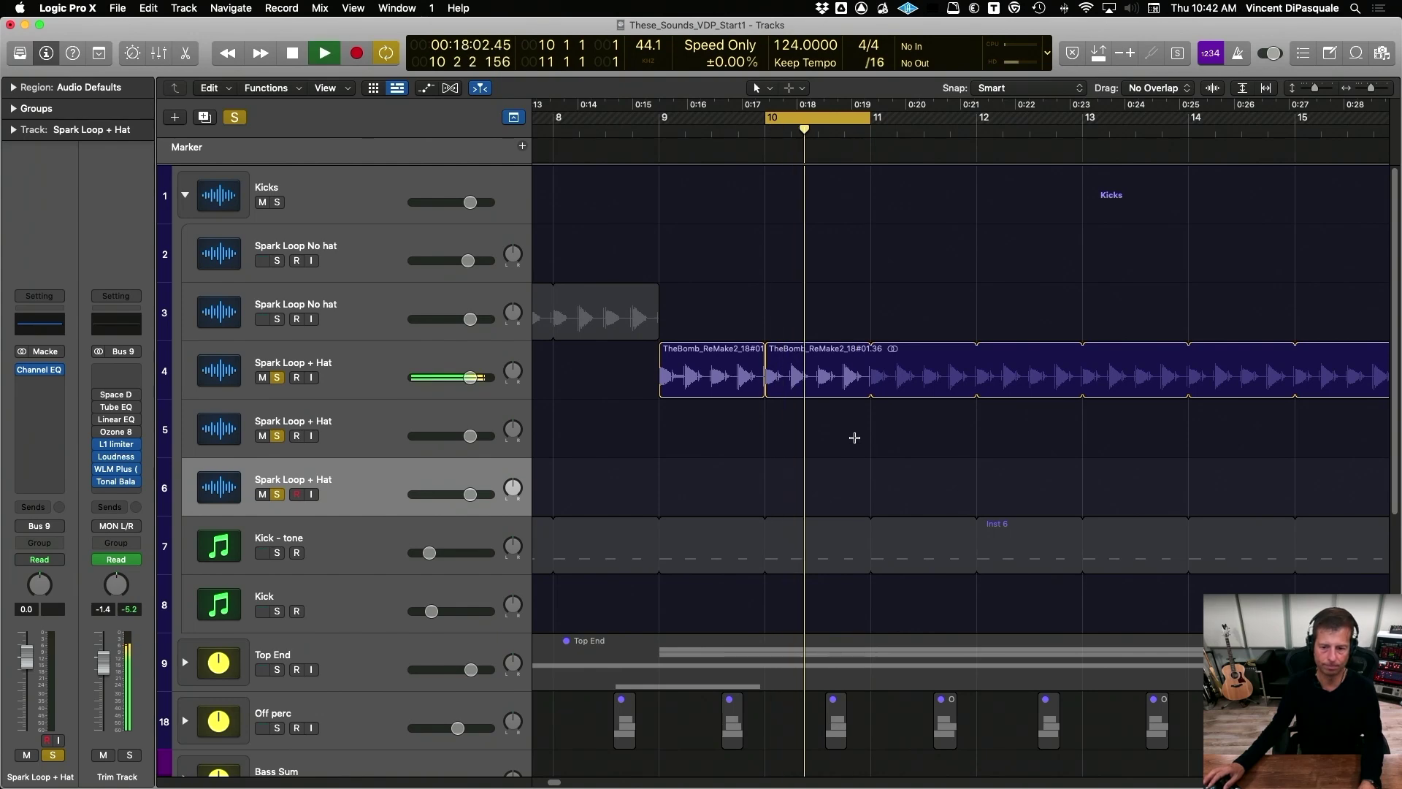
{"action": "key", "text": "space"}
{"action": "key", "text": "t"}
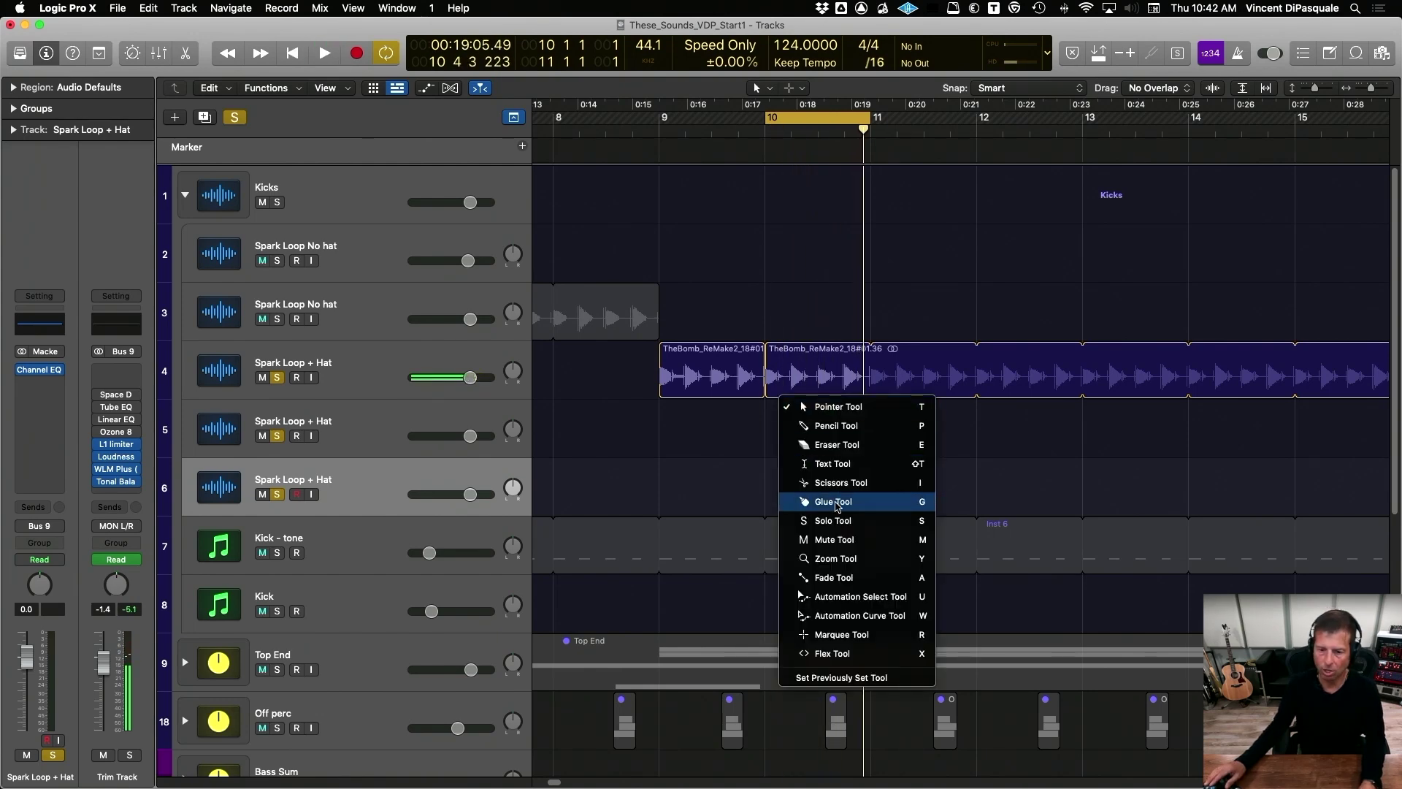
{"action": "left_click", "coordinate": [807, 479]}
{"action": "left_click", "coordinate": [869, 372]}
{"action": "left_click", "coordinate": [791, 373]}
{"action": "left_click_drag", "start_coordinate": [817, 385], "coordinate": [855, 386]}
{"action": "key", "text": "t"}
{"action": "key", "text": "t"}
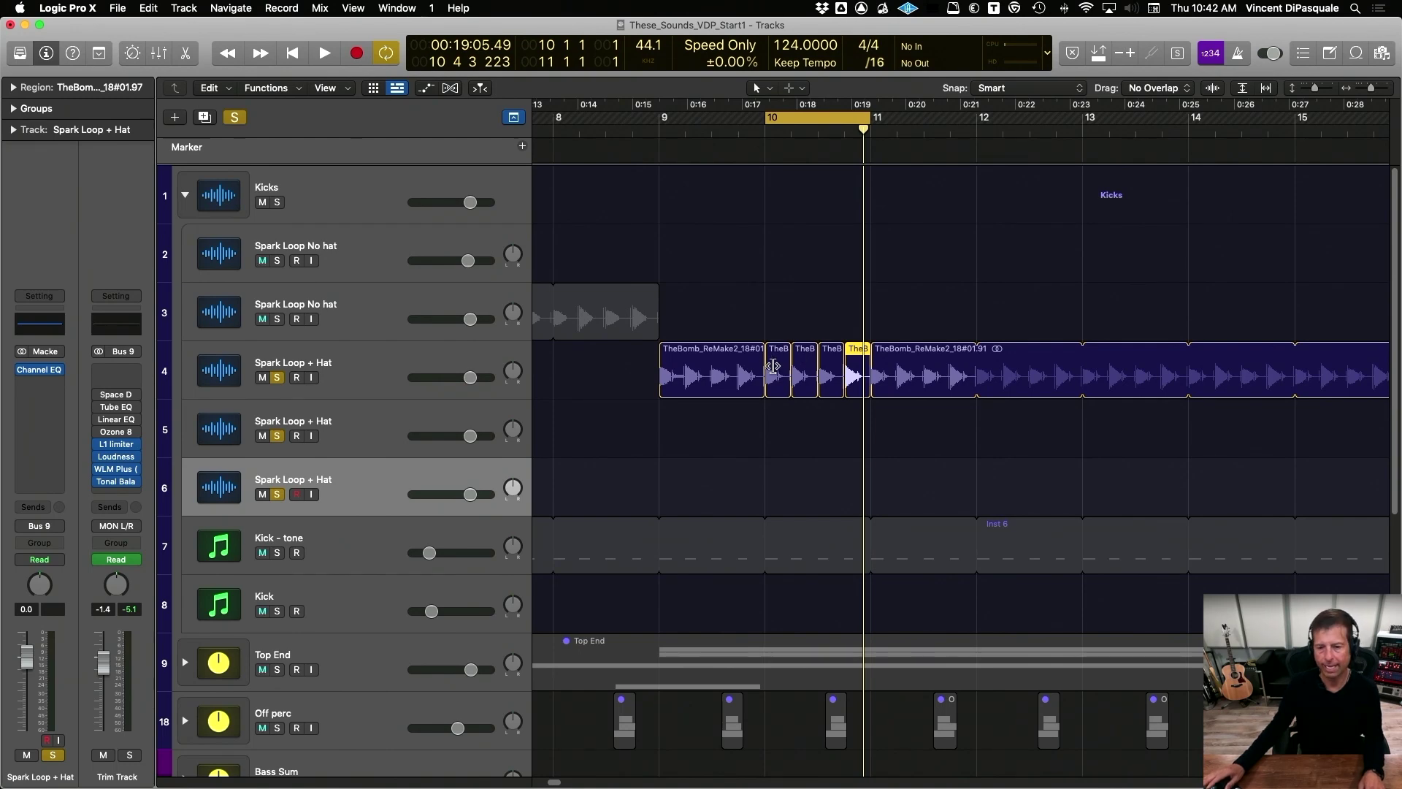
Step: Split each of the four beat slices in bar 10 in half, separating the kick hits from the off-beat hats
{"action": "key", "text": "super+Right"}
{"action": "scroll", "coordinate": [773, 400], "scroll_direction": "left", "scroll_amount": 5}
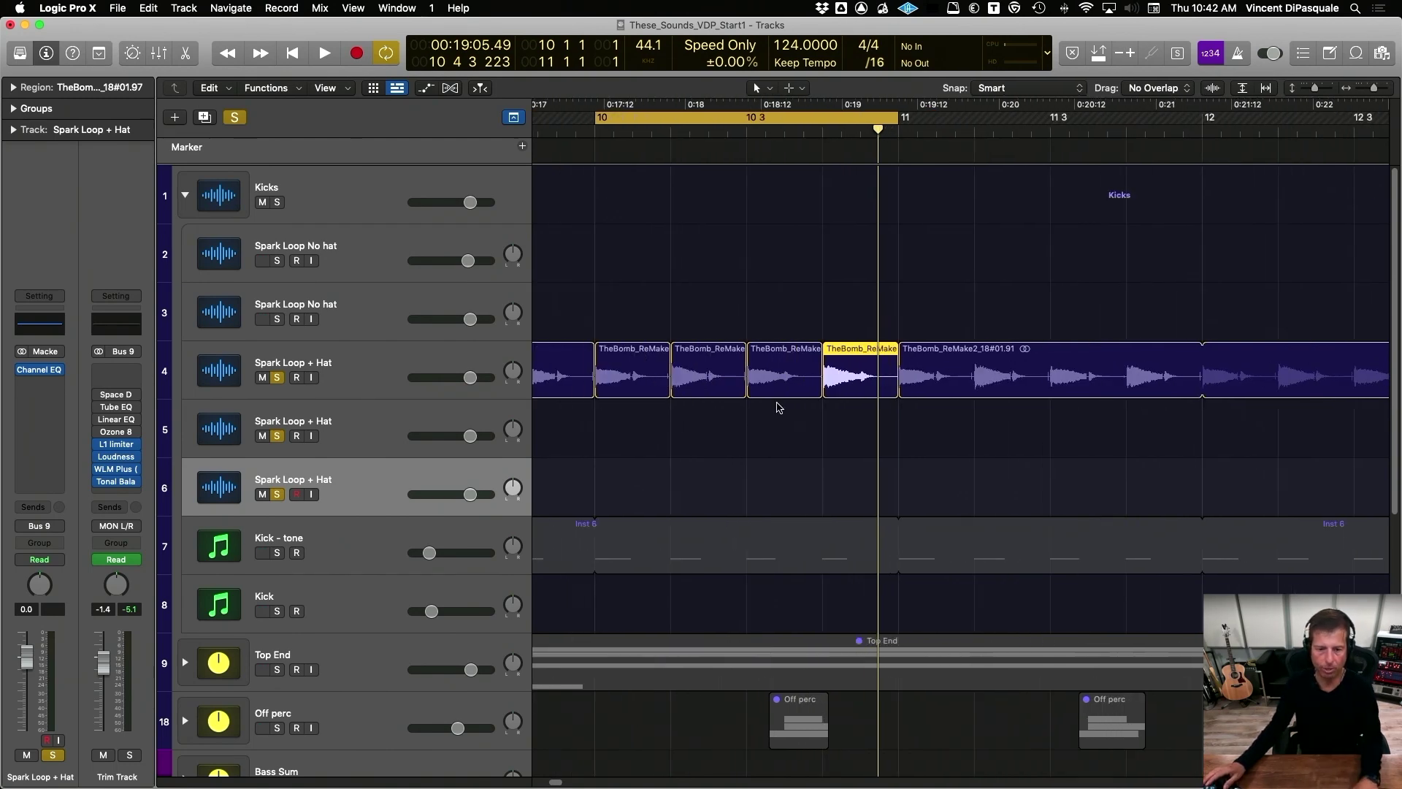
{"action": "key", "text": "t"}
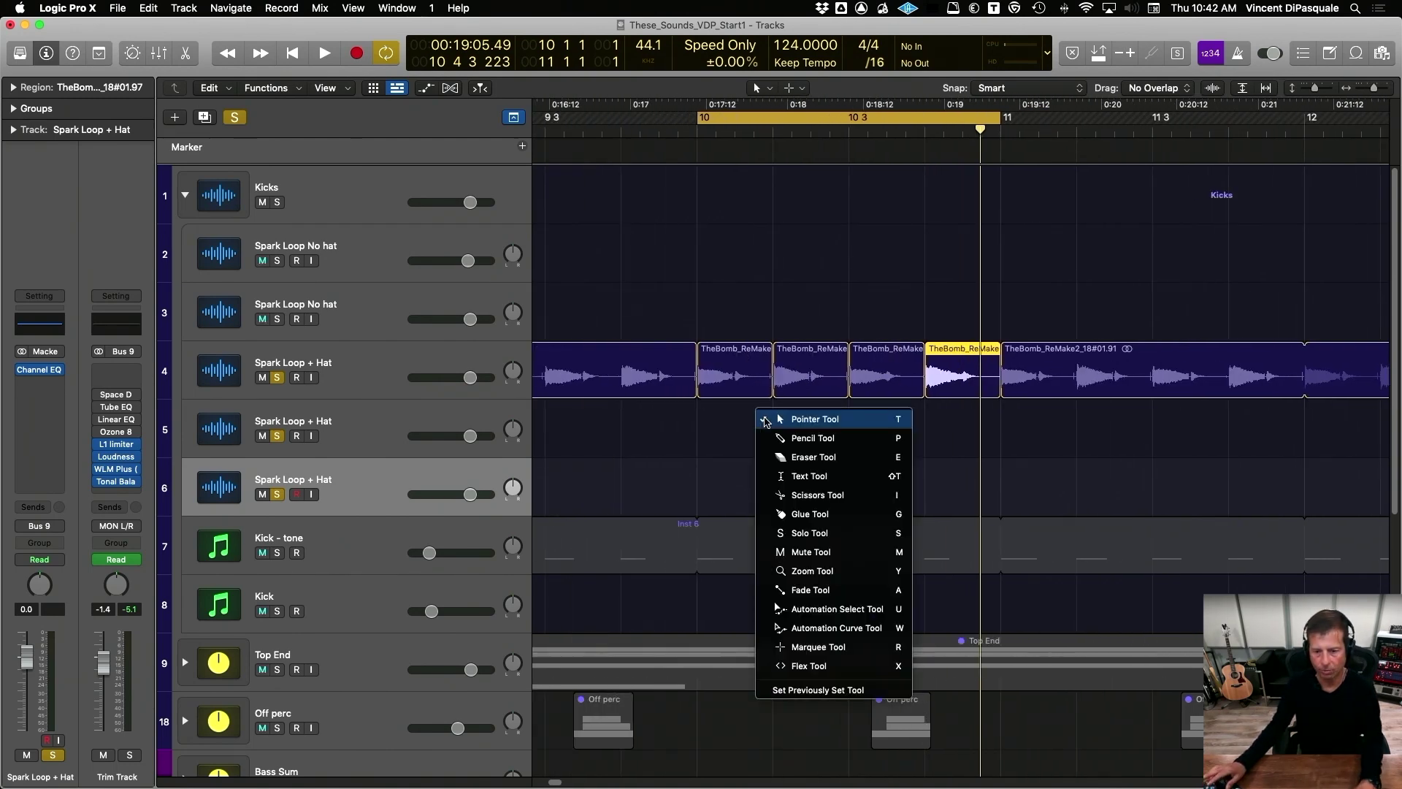
{"action": "left_click", "coordinate": [803, 495]}
{"action": "left_click", "coordinate": [735, 368]}
{"action": "left_click", "coordinate": [811, 376]}
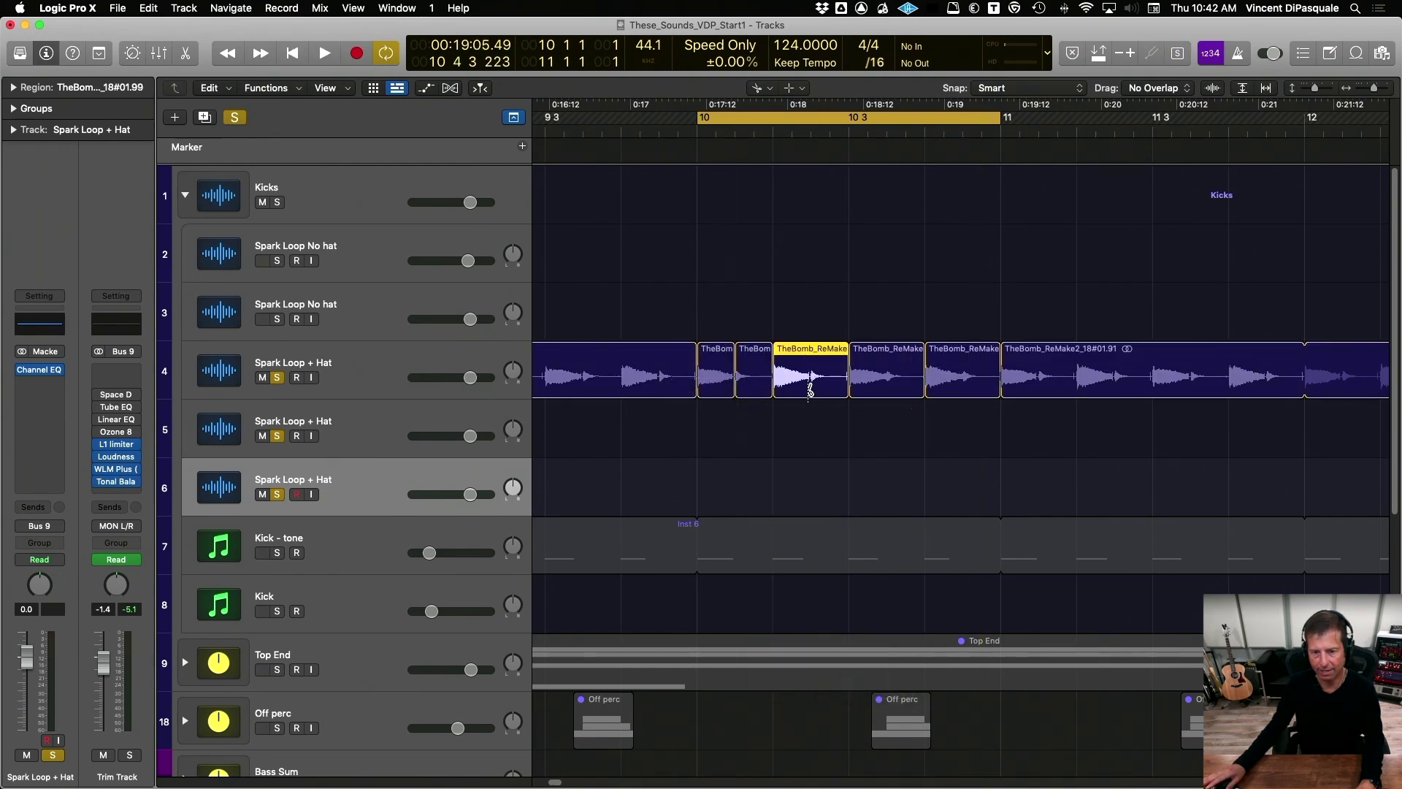
{"action": "left_click", "coordinate": [885, 390]}
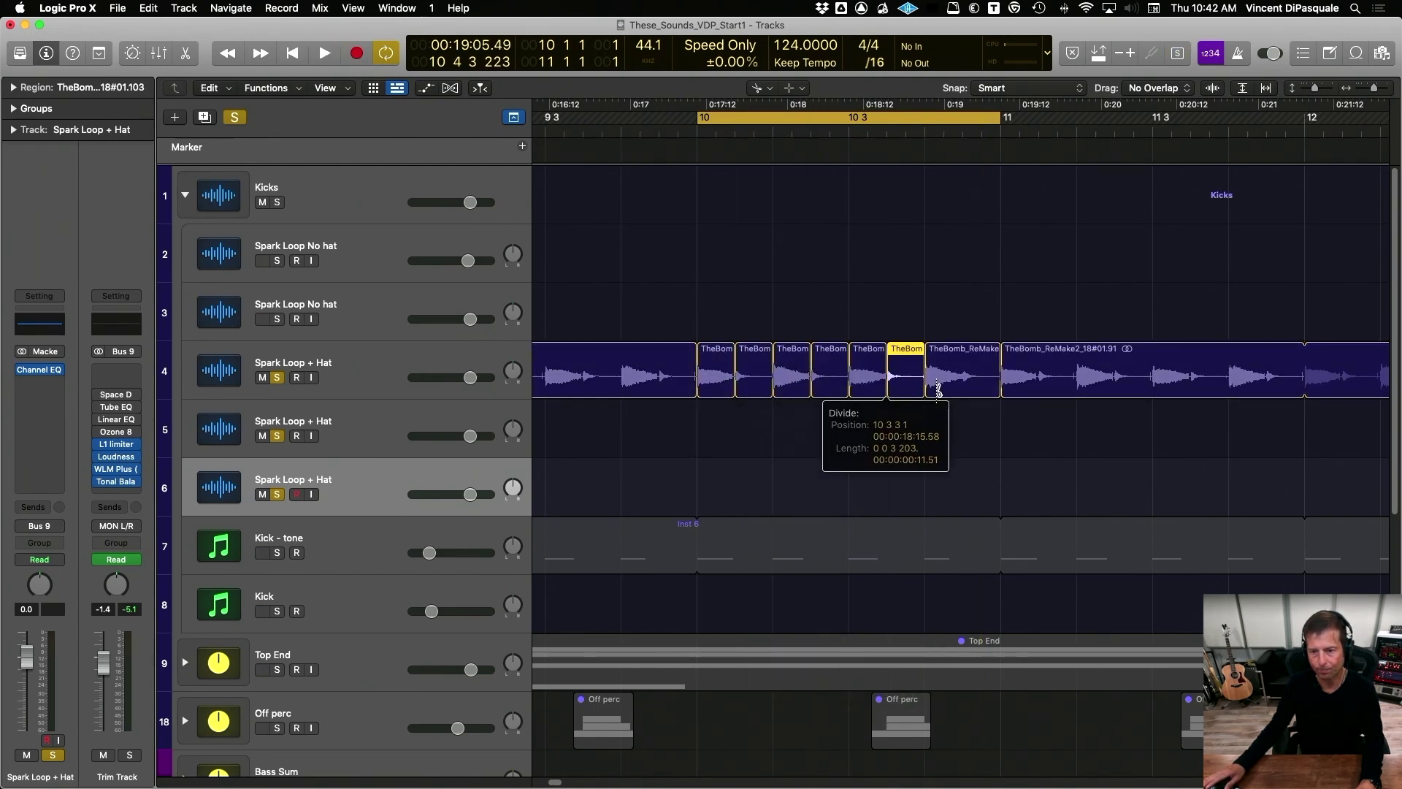
{"action": "left_click", "coordinate": [978, 380]}
{"action": "key", "text": "t"}
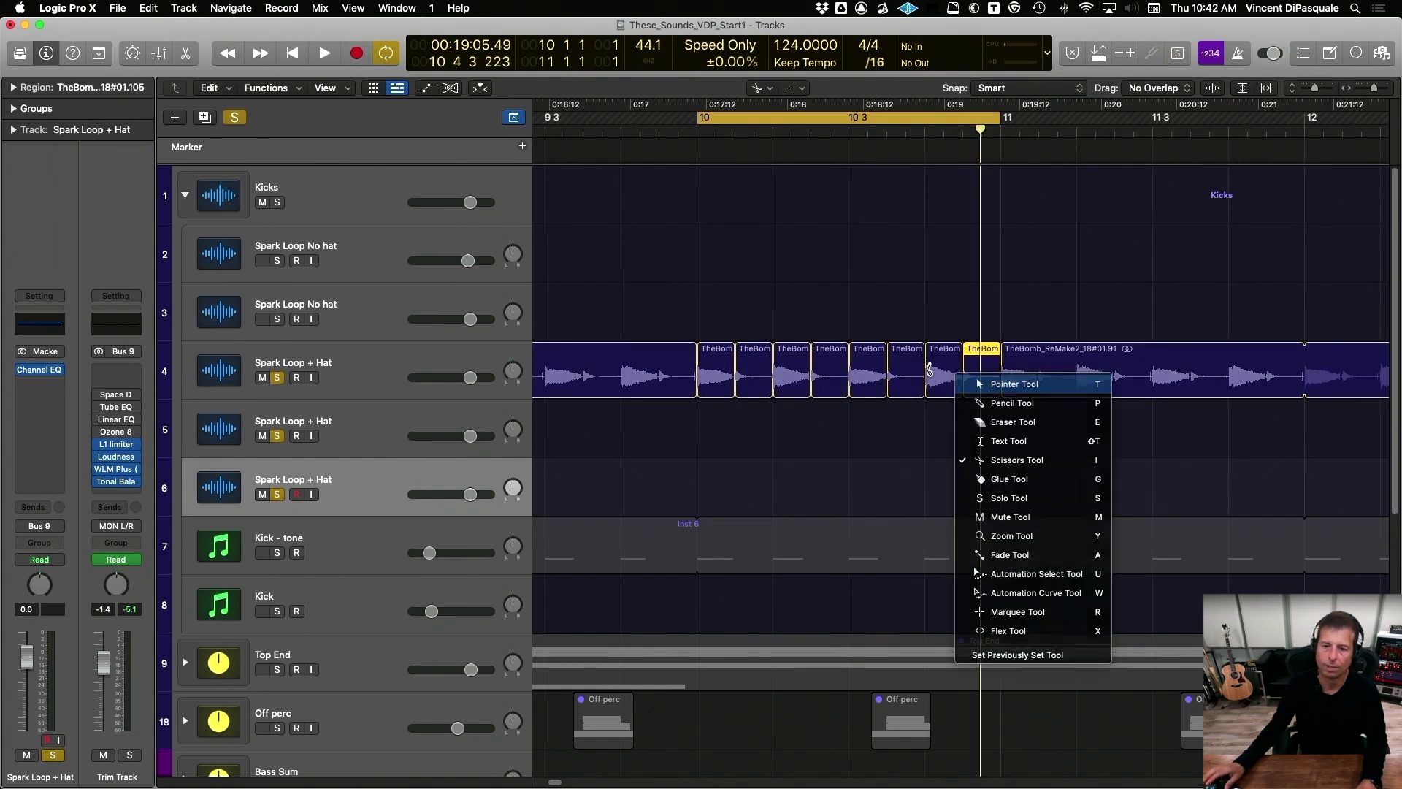
{"action": "left_click", "coordinate": [966, 385]}
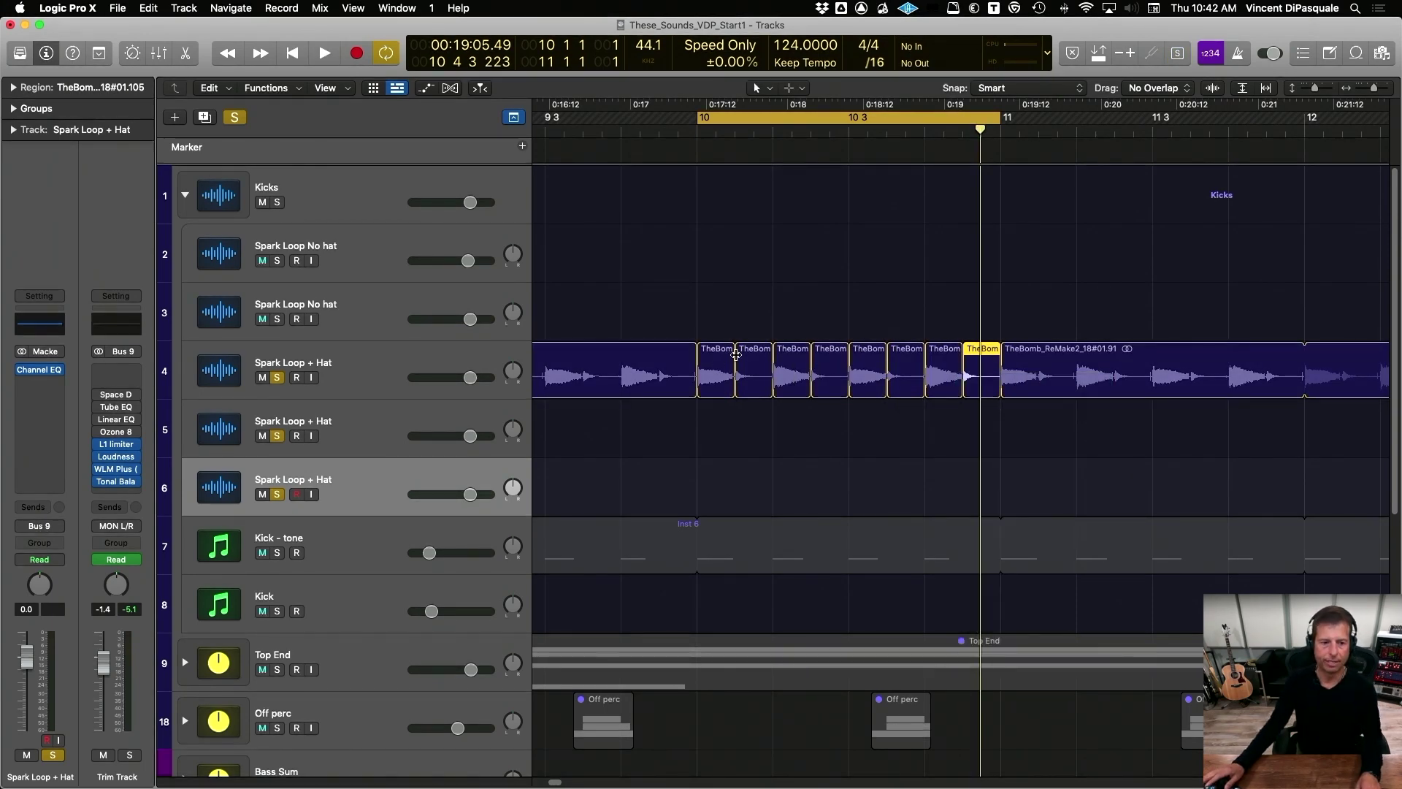
Step: Copy the four on-beat kick slices of bar 10 to track 5 at the same positions, without copying the automation data
{"action": "left_click_drag", "start_coordinate": [712, 357], "coordinate": [712, 415]}
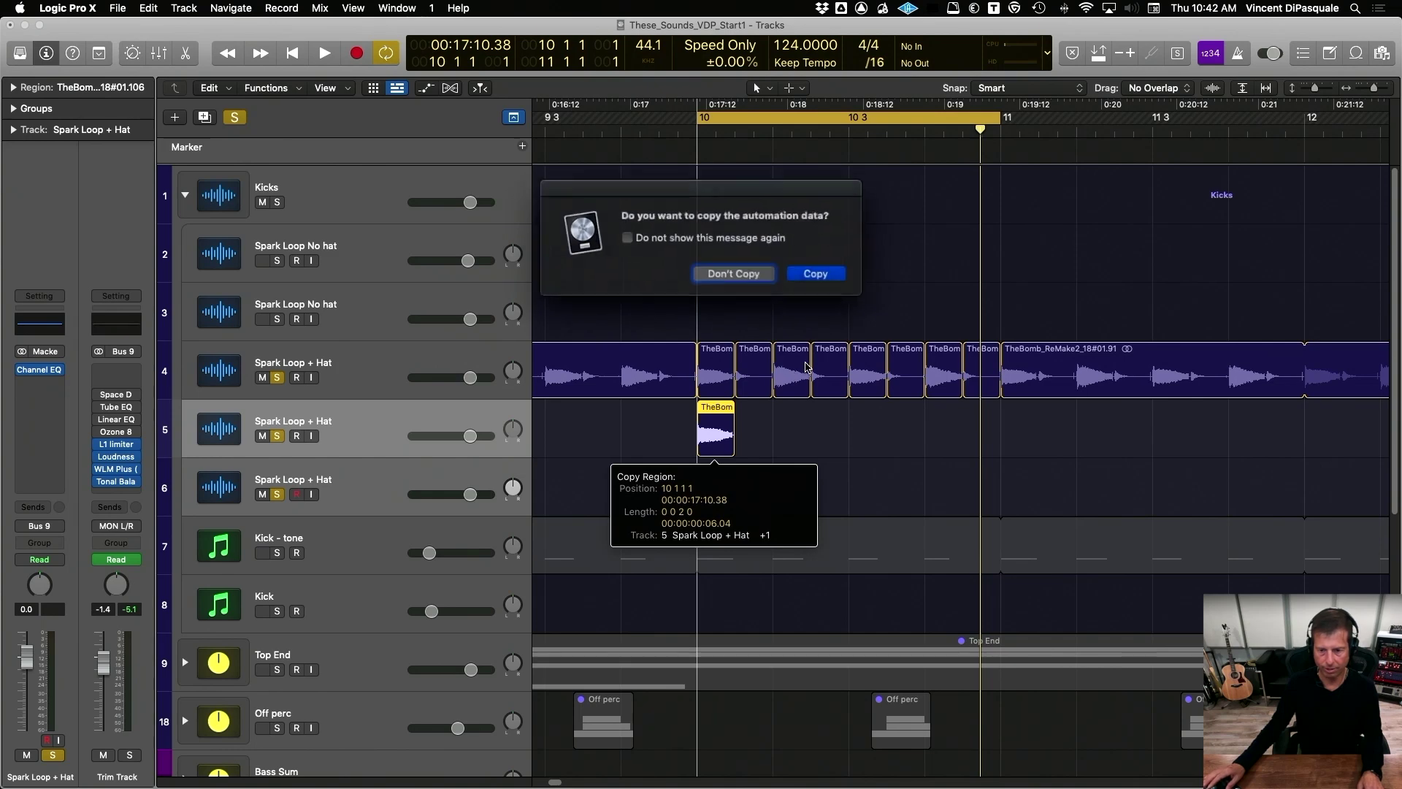
{"action": "left_click", "coordinate": [732, 273]}
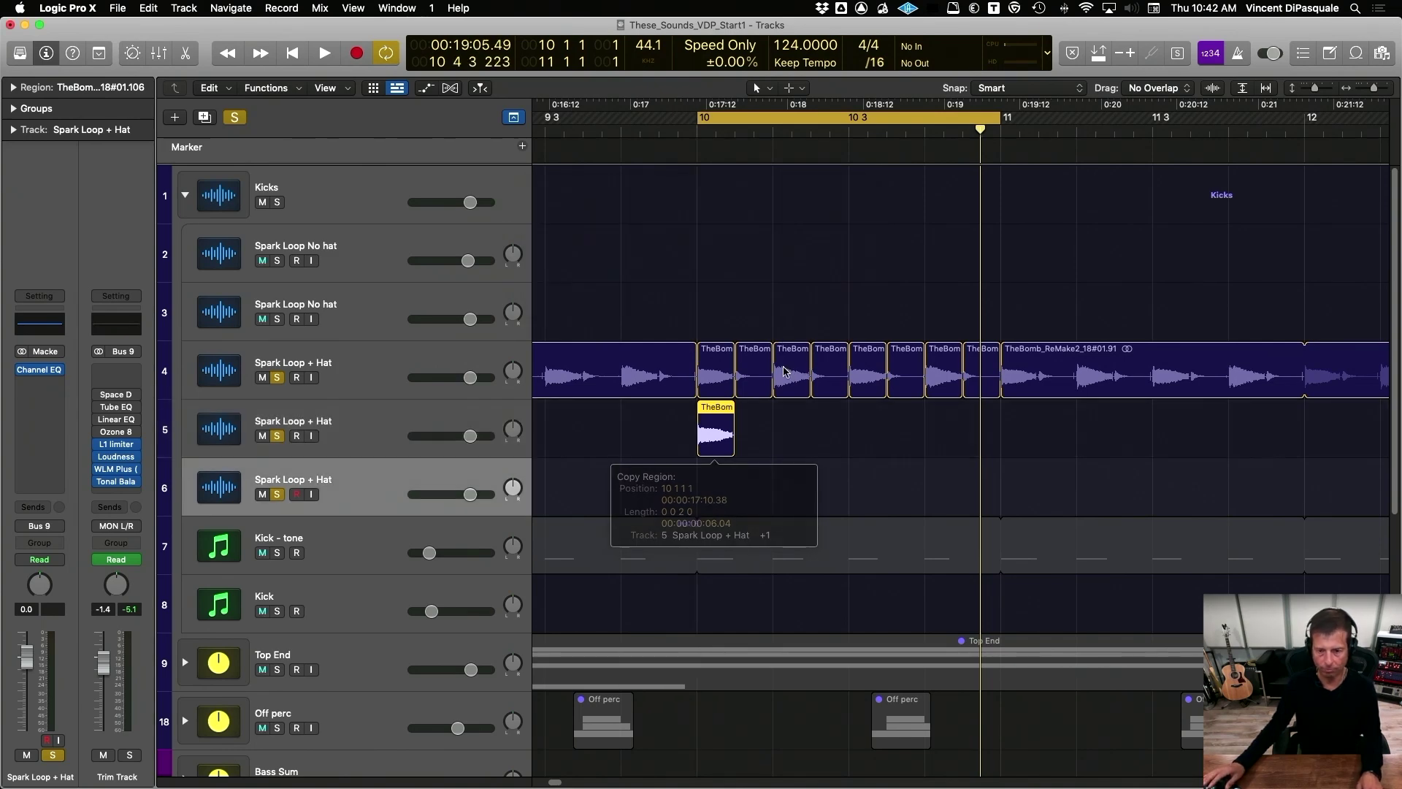
{"action": "left_click_drag", "start_coordinate": [793, 358], "coordinate": [793, 420]}
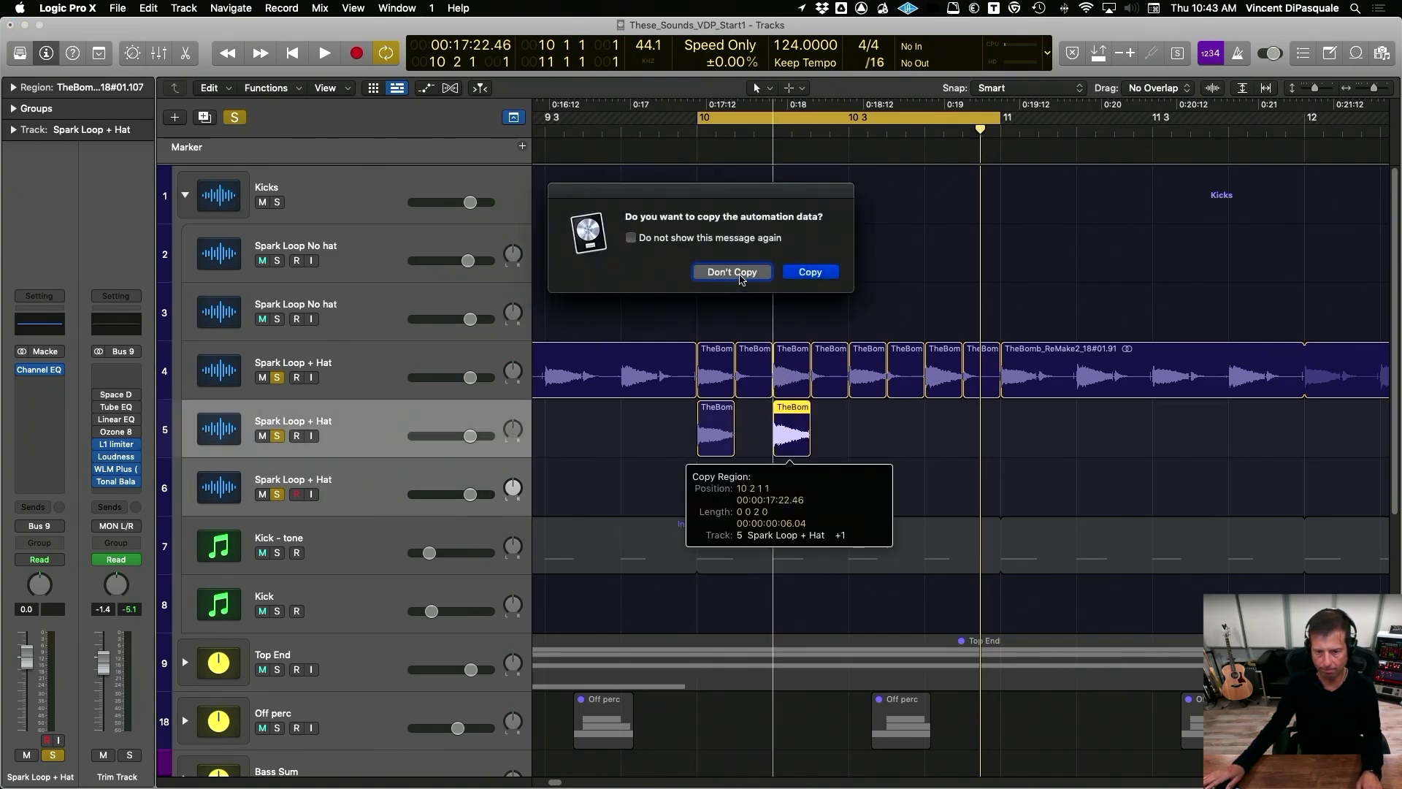
{"action": "left_click", "coordinate": [739, 275]}
{"action": "left_click", "coordinate": [863, 353]}
{"action": "left_click", "coordinate": [946, 354], "text": "shift"}
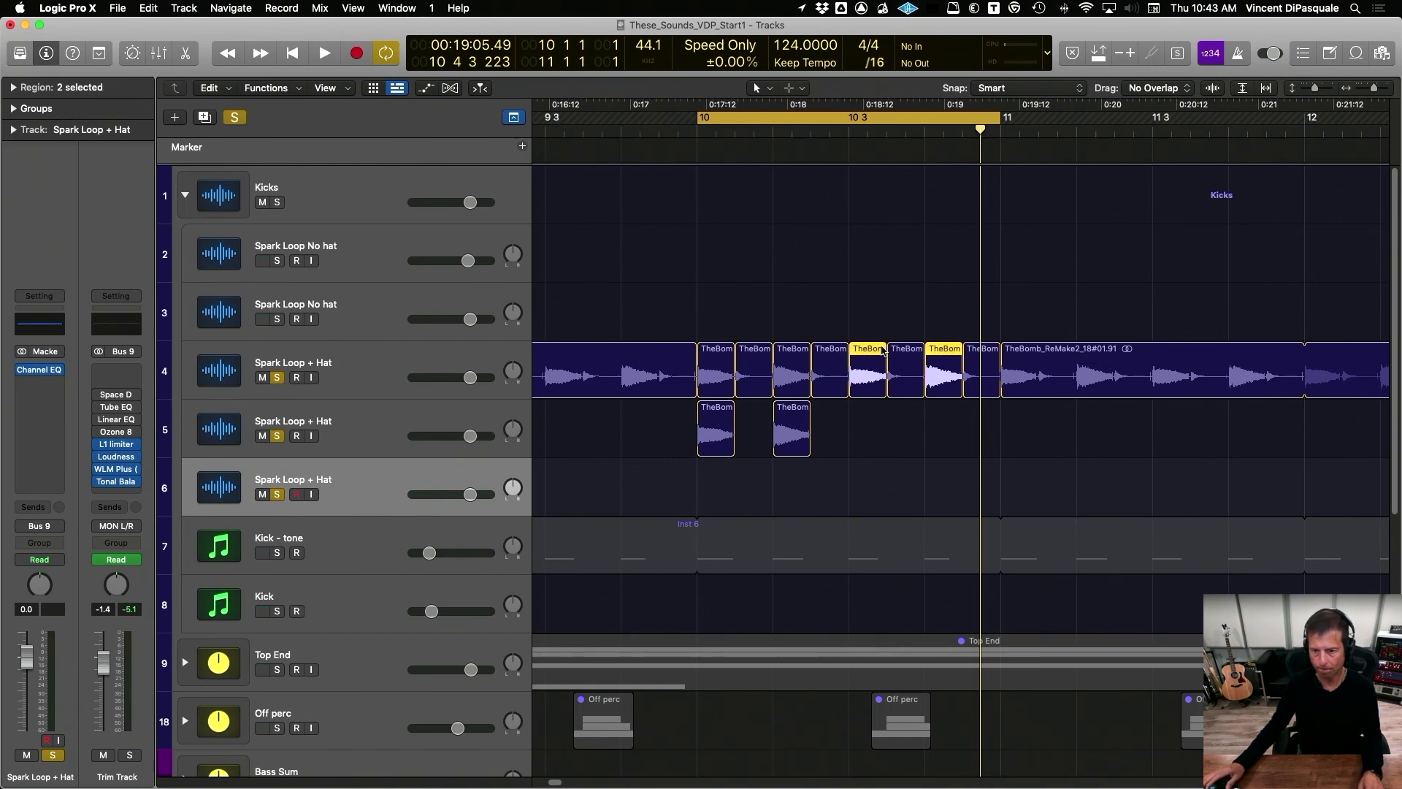
{"action": "left_click_drag", "start_coordinate": [870, 351], "coordinate": [871, 412]}
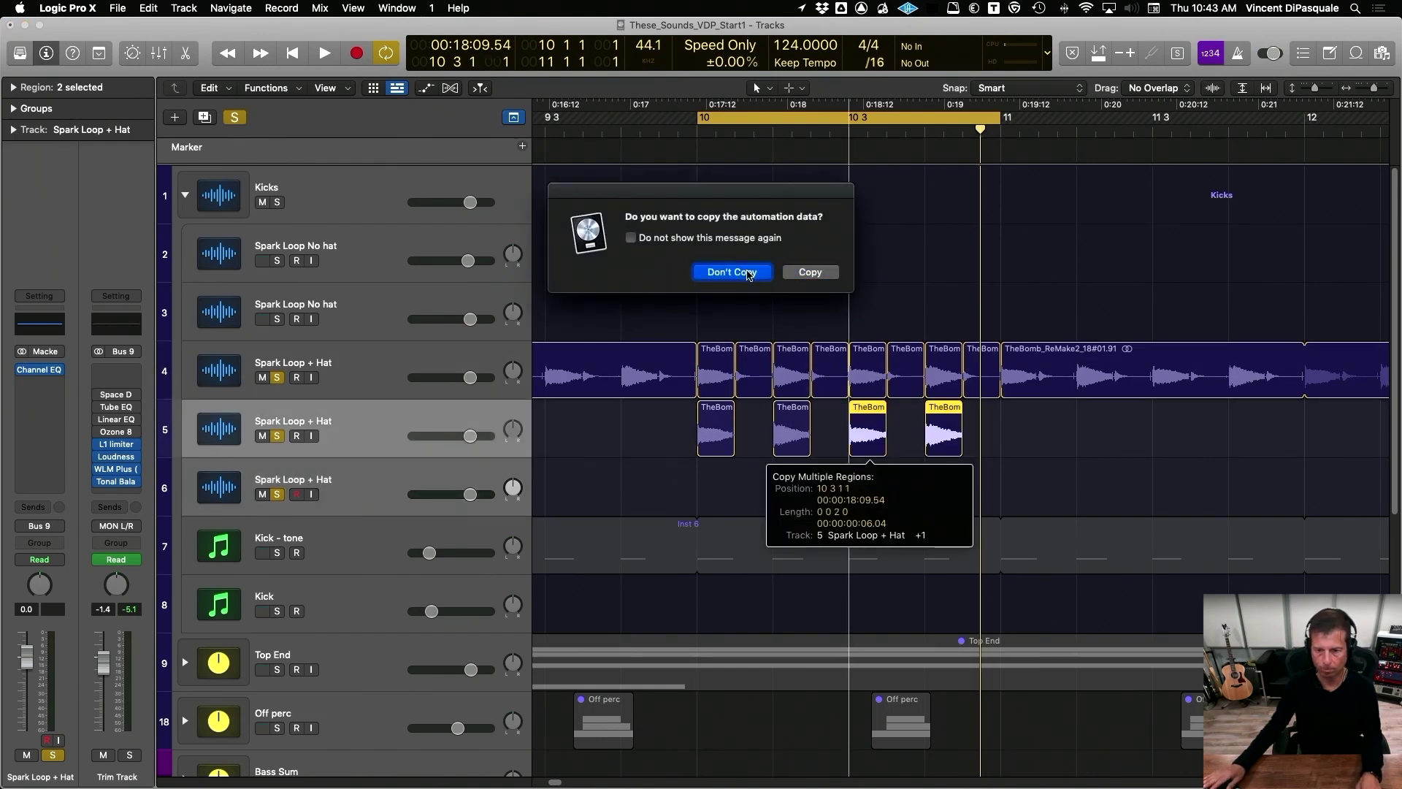
{"action": "left_click", "coordinate": [731, 273]}
Step: Copy the four off-beat hat slices of bar 10 to track 6 at the same positions, without the automation data
{"action": "left_click", "coordinate": [745, 354]}
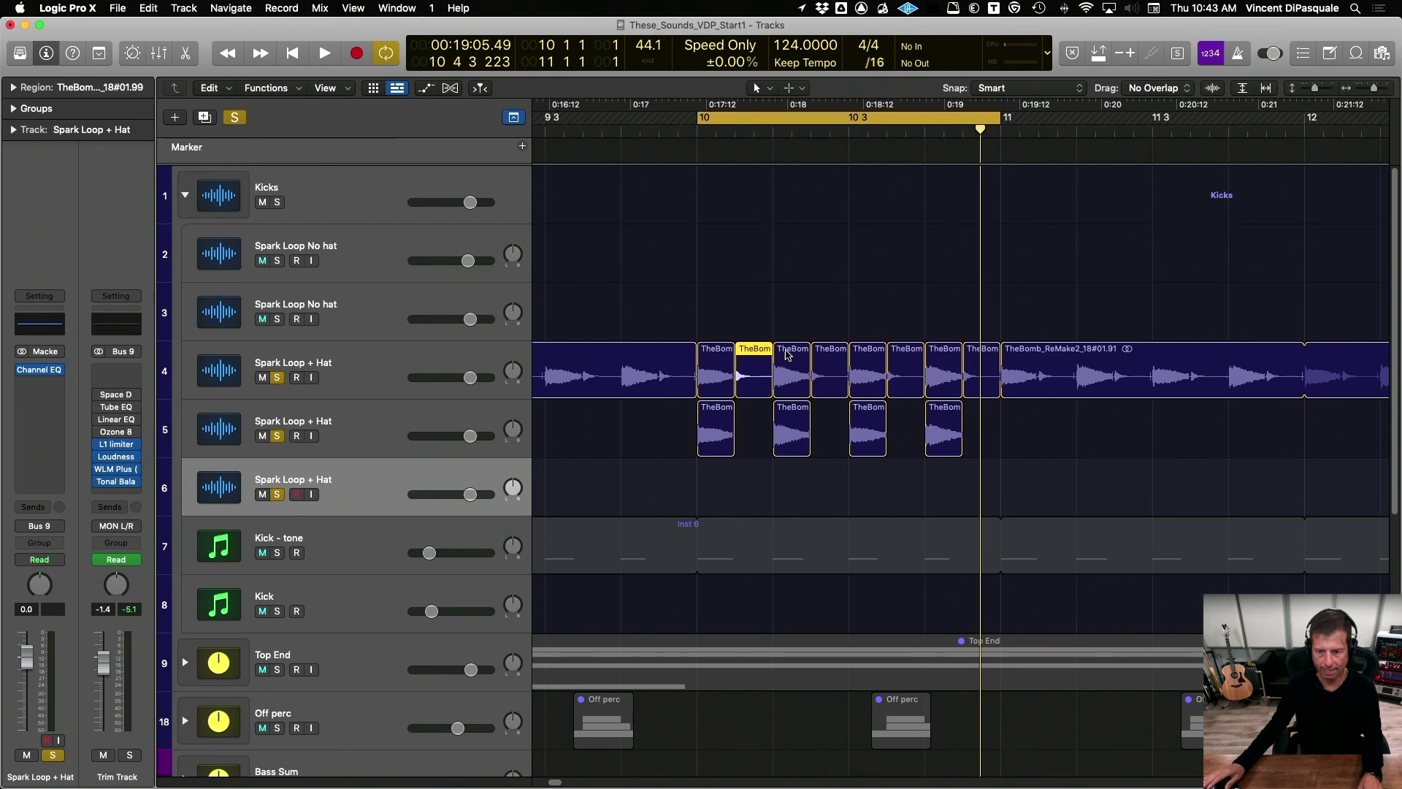
{"action": "left_click", "coordinate": [827, 352], "text": "shift"}
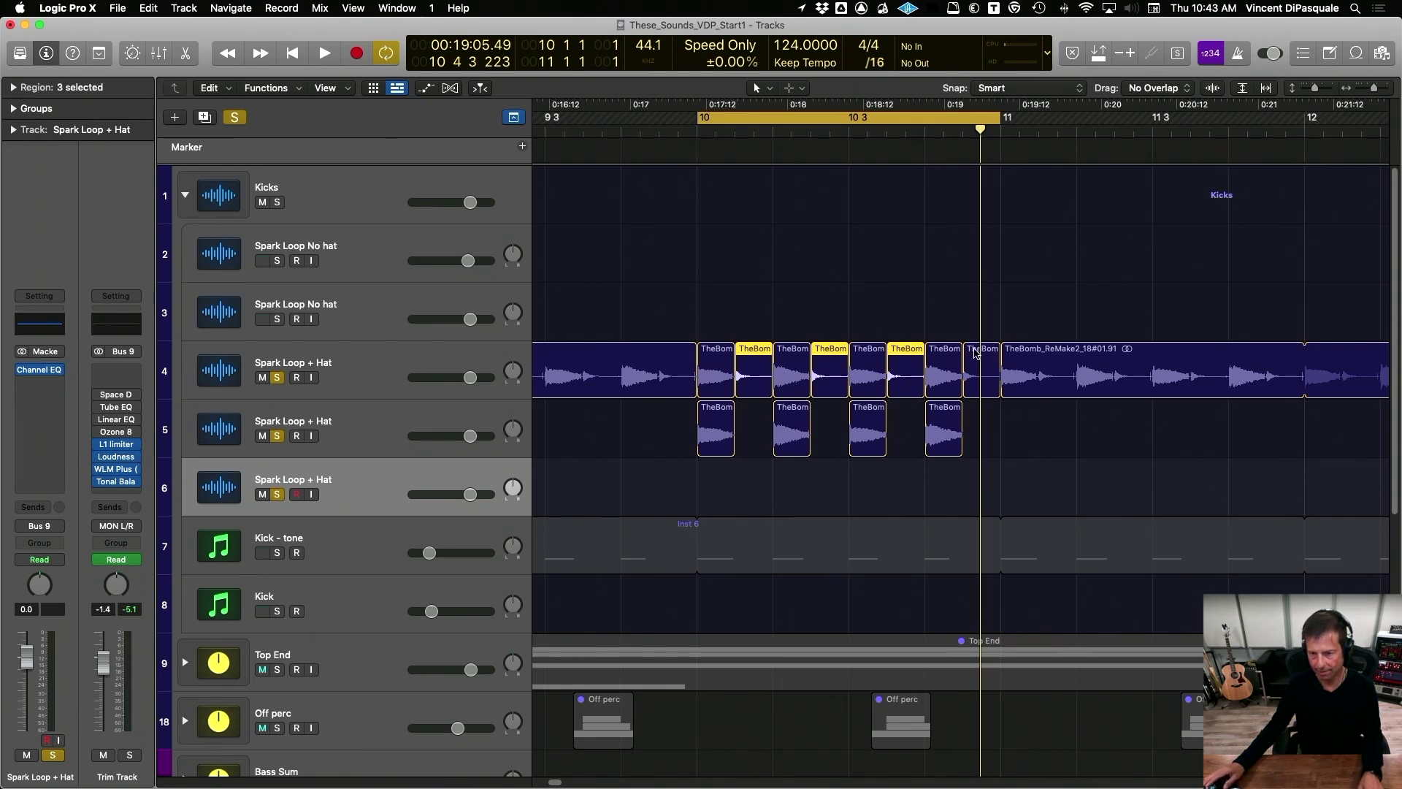
{"action": "left_click_drag", "start_coordinate": [756, 358], "coordinate": [756, 478]}
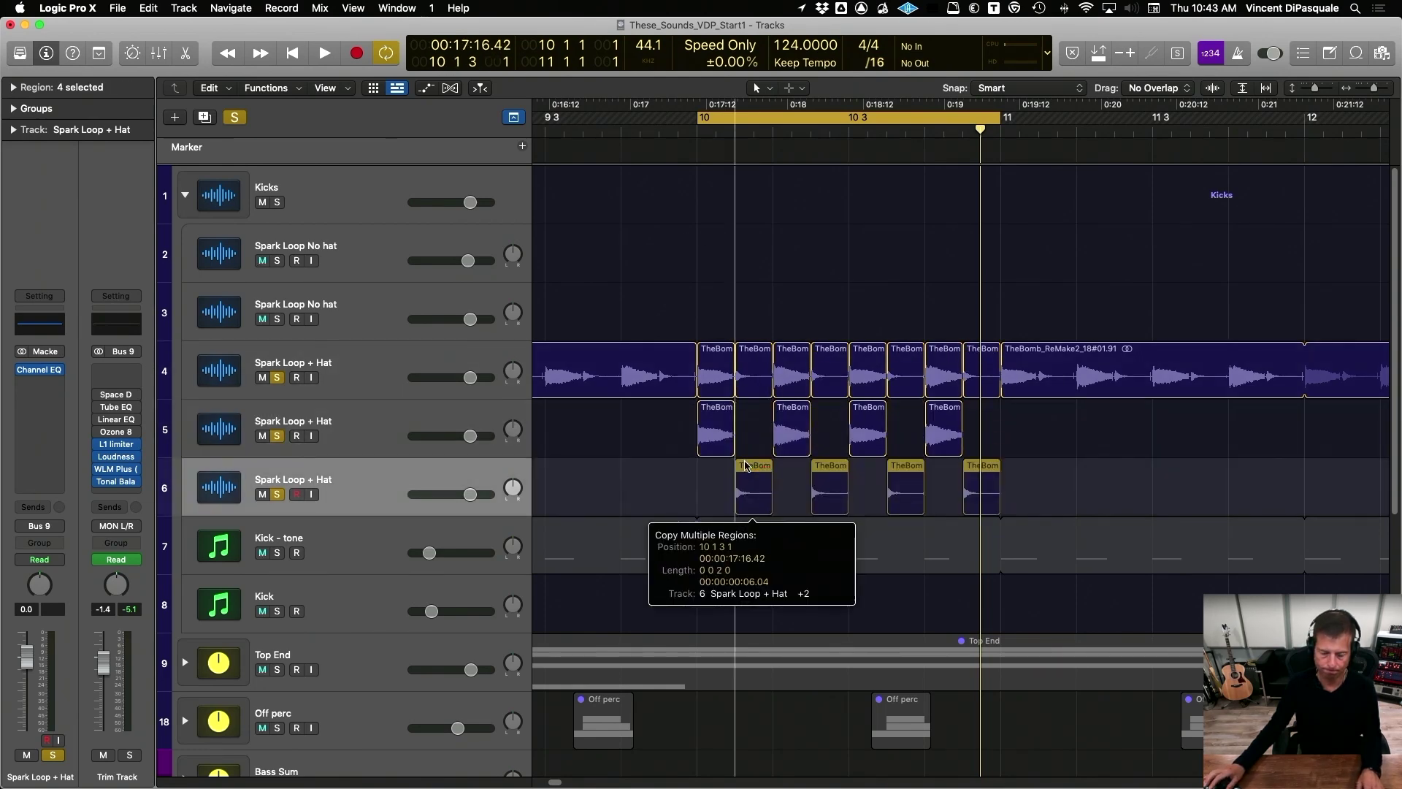
{"action": "left_click", "coordinate": [732, 272]}
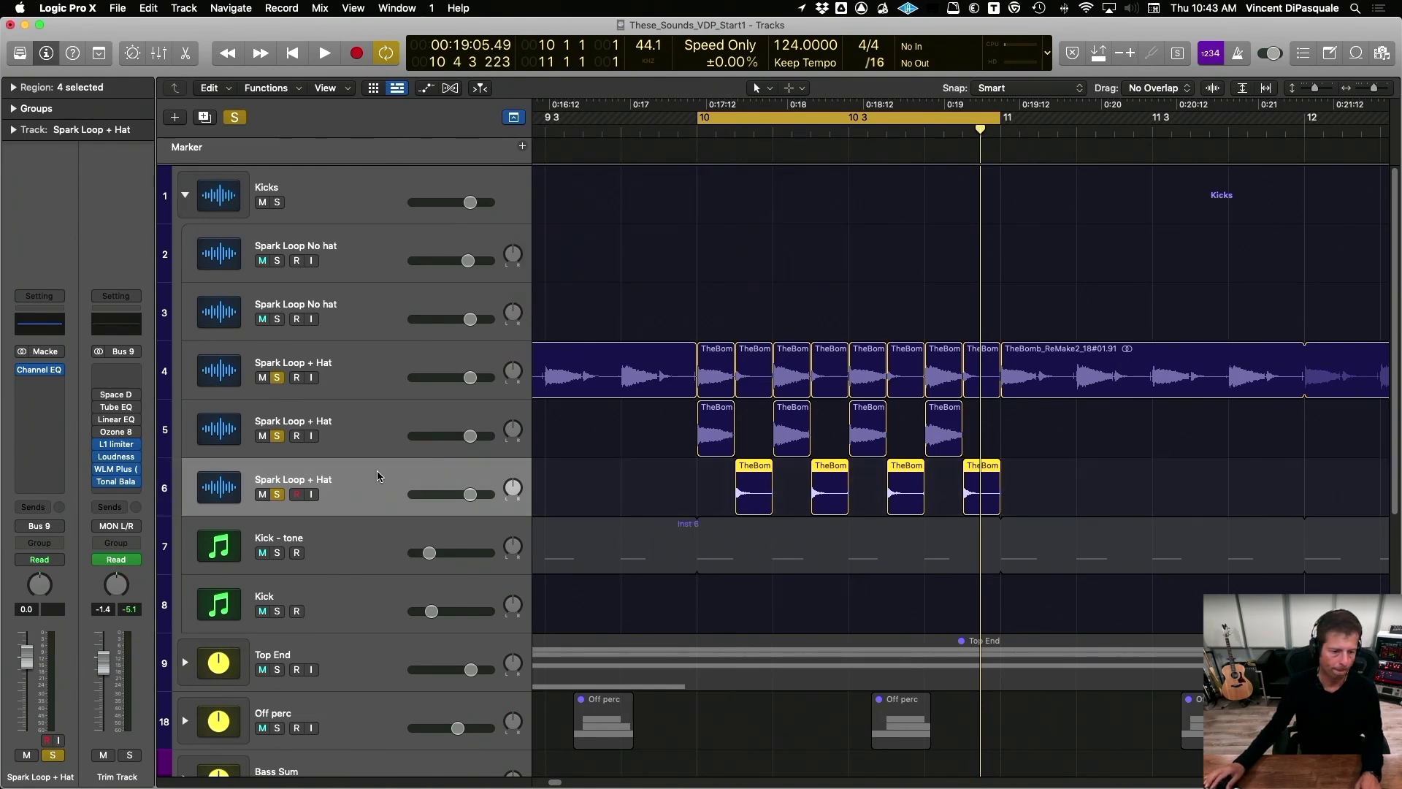
Step: Duplicate the track 6 channel and copy the beat 2 and beat 4 slices of track 4 onto the new track, without automation data
{"action": "key", "text": "super+d"}
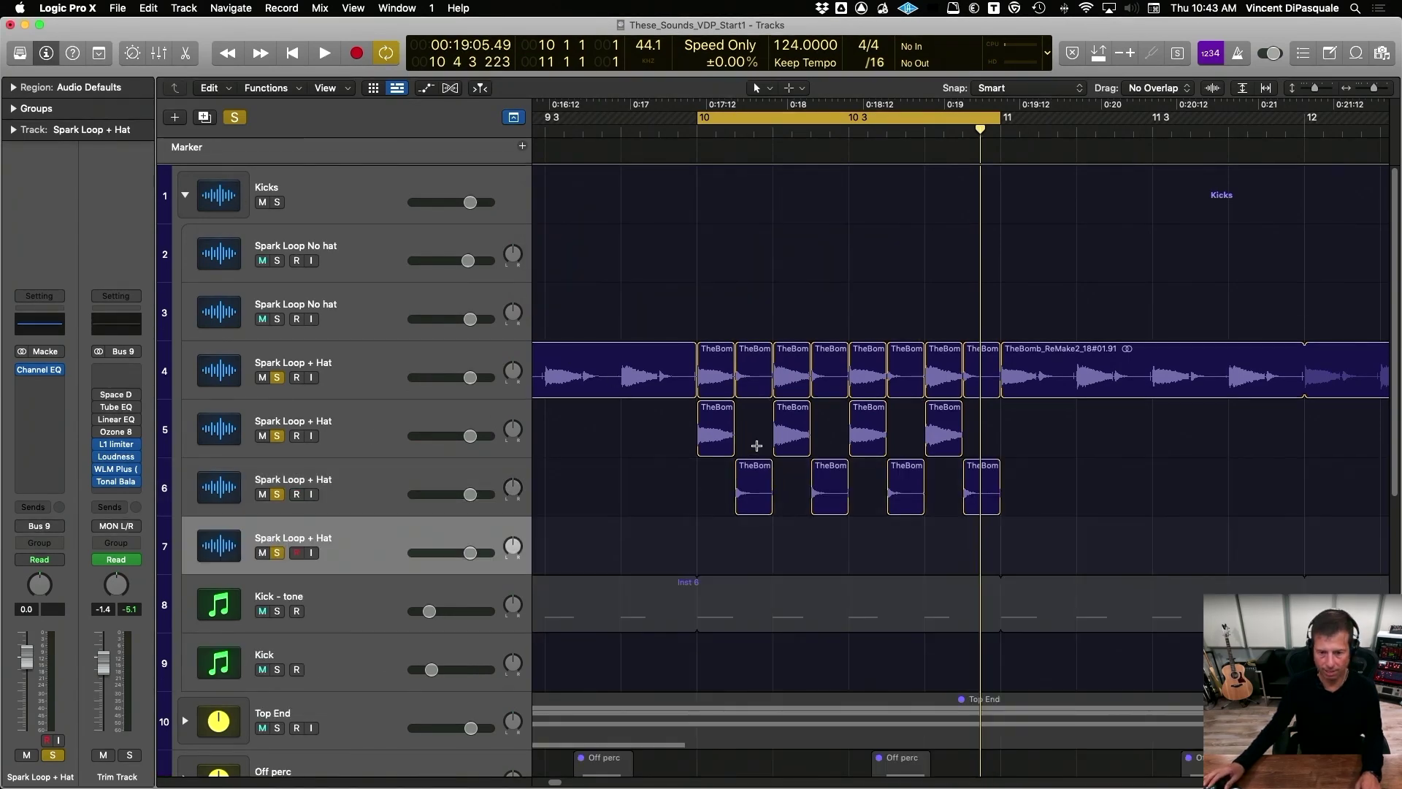
{"action": "left_click", "coordinate": [791, 365]}
{"action": "left_click", "coordinate": [944, 355], "text": "shift"}
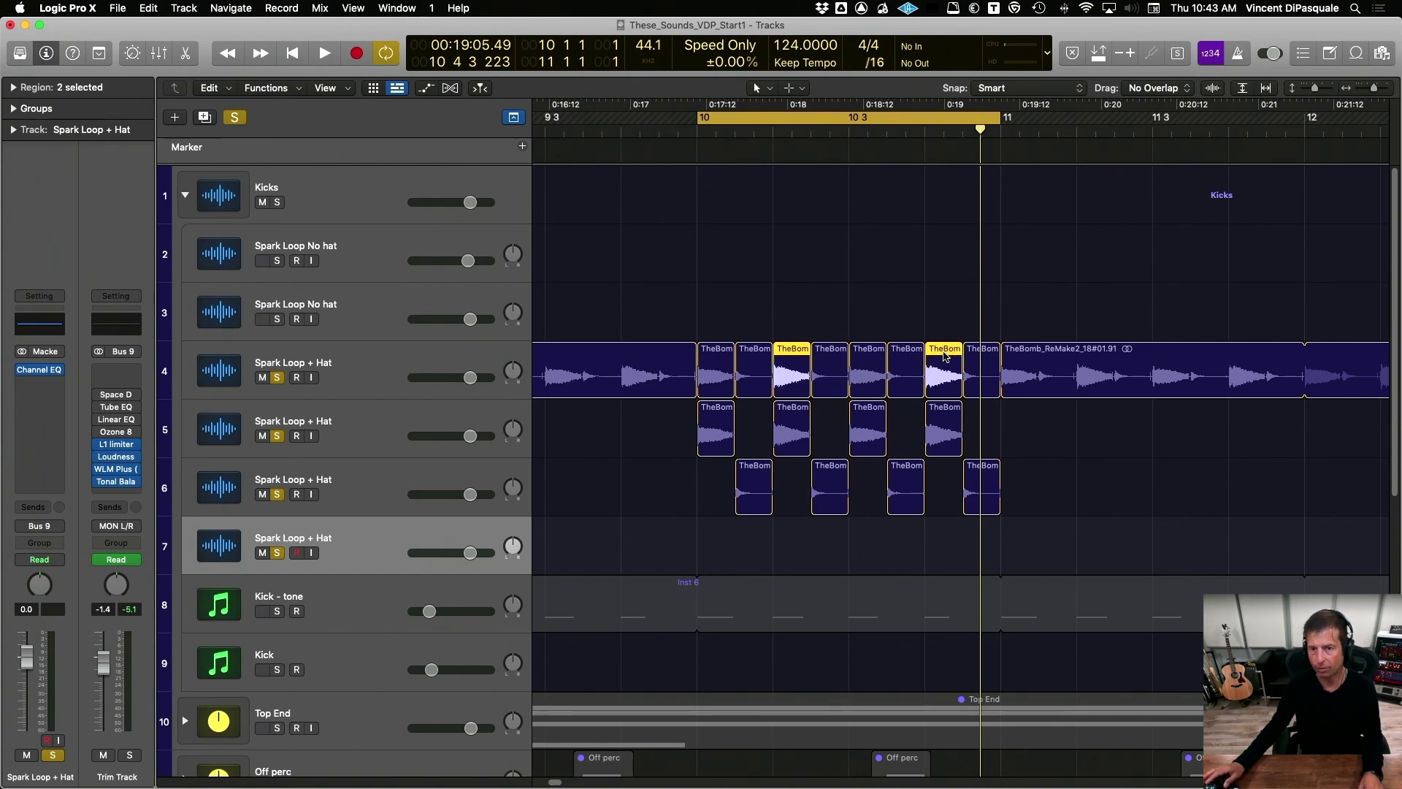
{"action": "left_click_drag", "start_coordinate": [788, 356], "coordinate": [790, 546]}
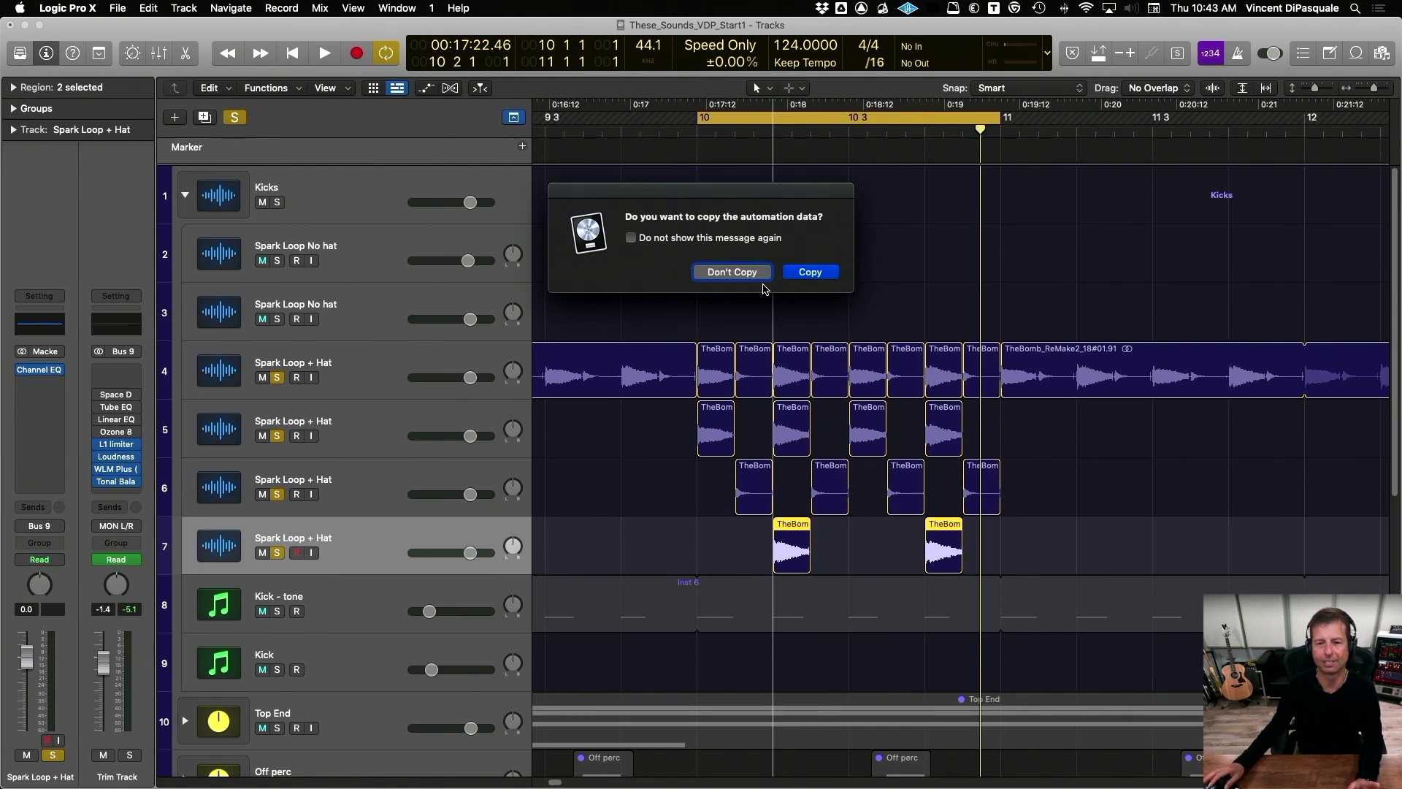
{"action": "left_click", "coordinate": [759, 275]}
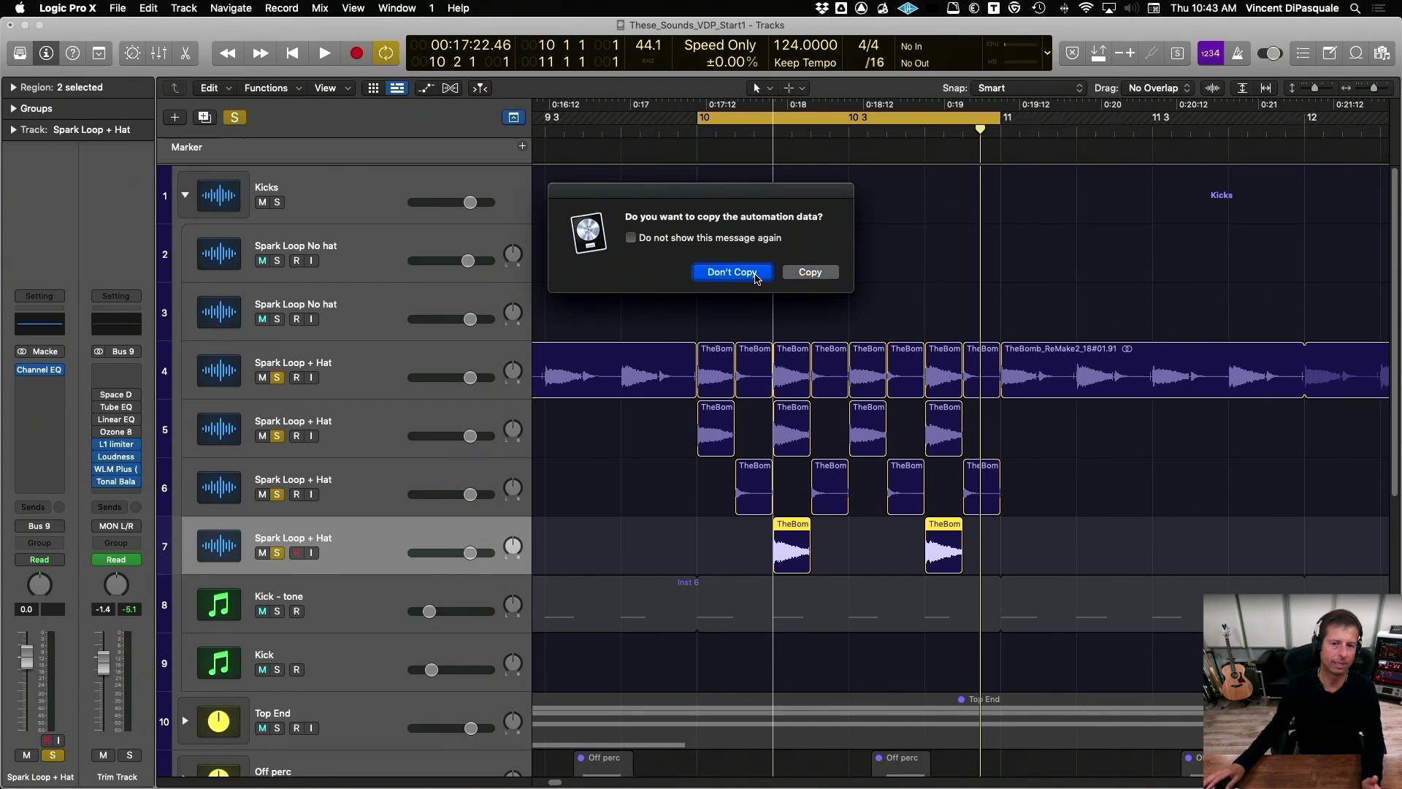
{"action": "left_click", "coordinate": [679, 468]}
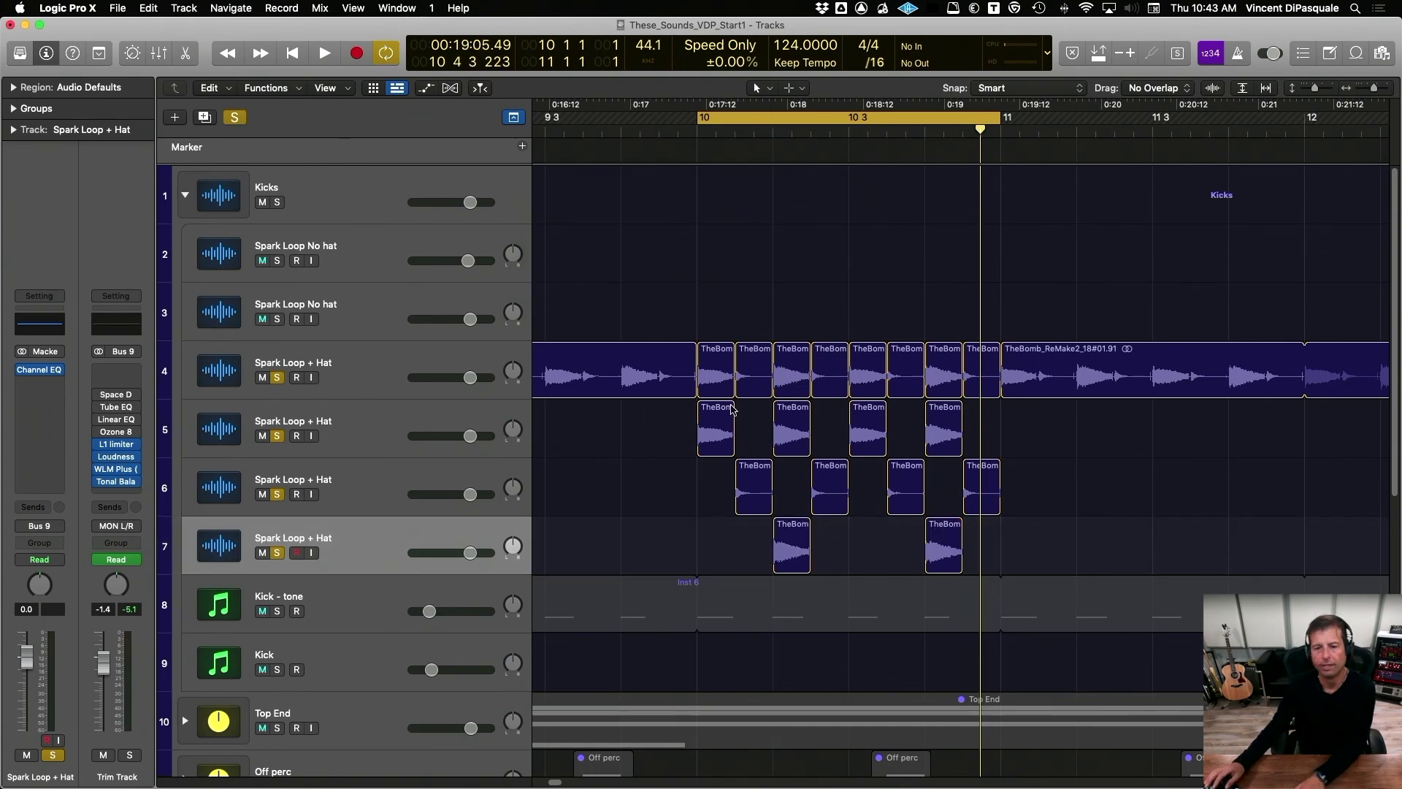
Step: Show track automation and examine the volume automation of the original Spark Loop + Hat track across the arrangement up to Drop 1
{"action": "left_click", "coordinate": [365, 381]}
{"action": "key", "text": "a"}
{"action": "key", "text": "a"}
{"action": "key", "text": "a"}
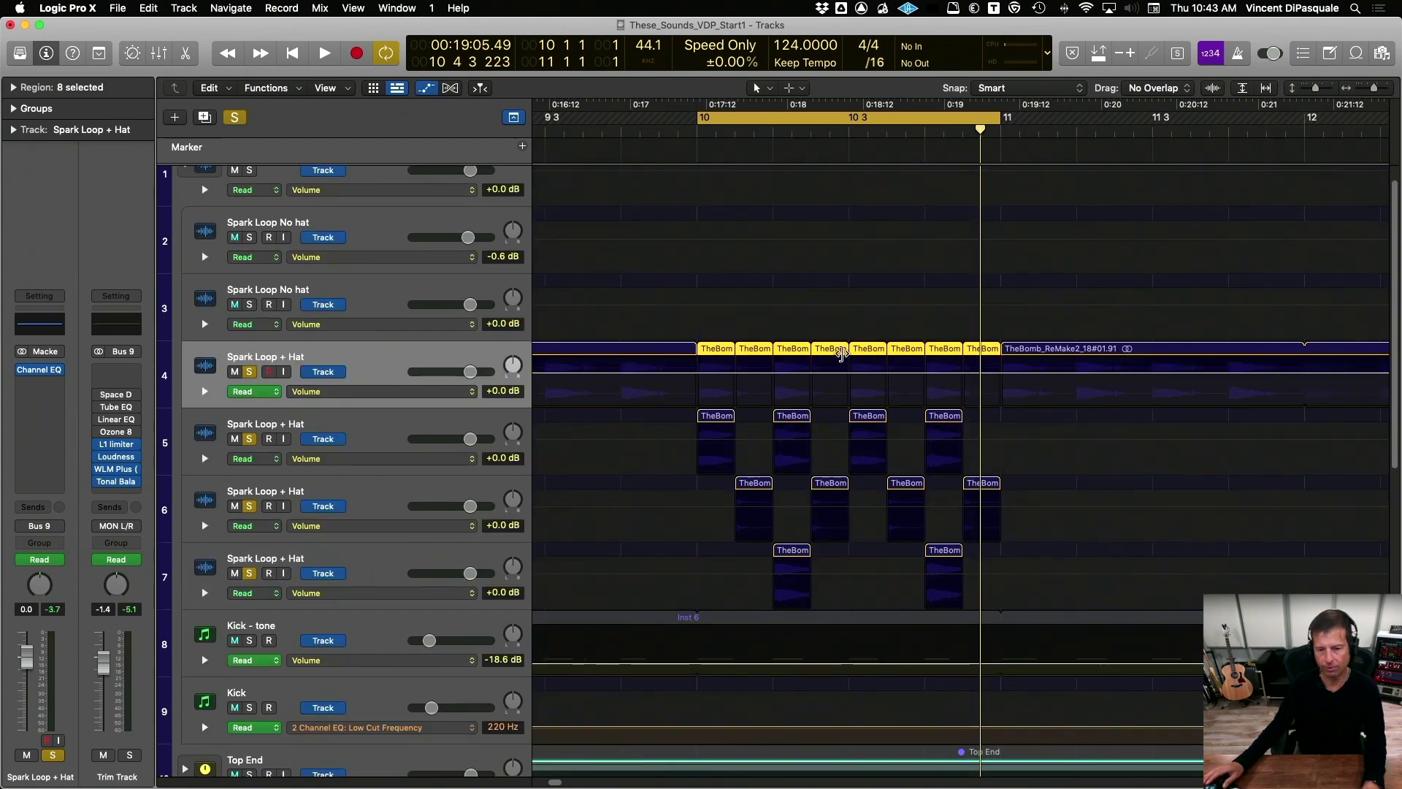
{"action": "key", "text": "super+Left"}
{"action": "key", "text": "super+Left"}
{"action": "key", "text": "super+Left"}
{"action": "key", "text": "super+Left"}
{"action": "key", "text": "super+Left"}
{"action": "key", "text": "super+Left"}
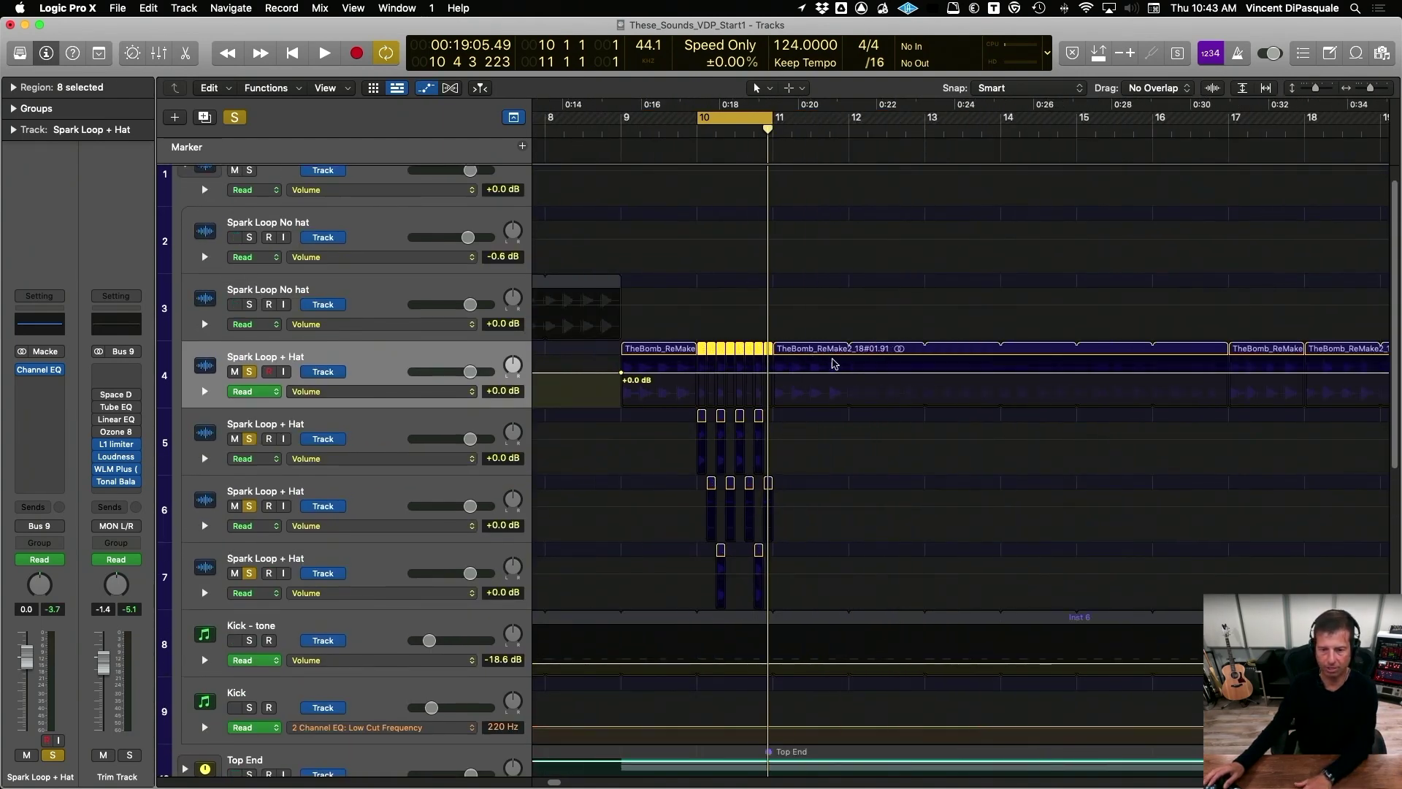
{"action": "key", "text": "super+Left"}
{"action": "key", "text": "super+Left"}
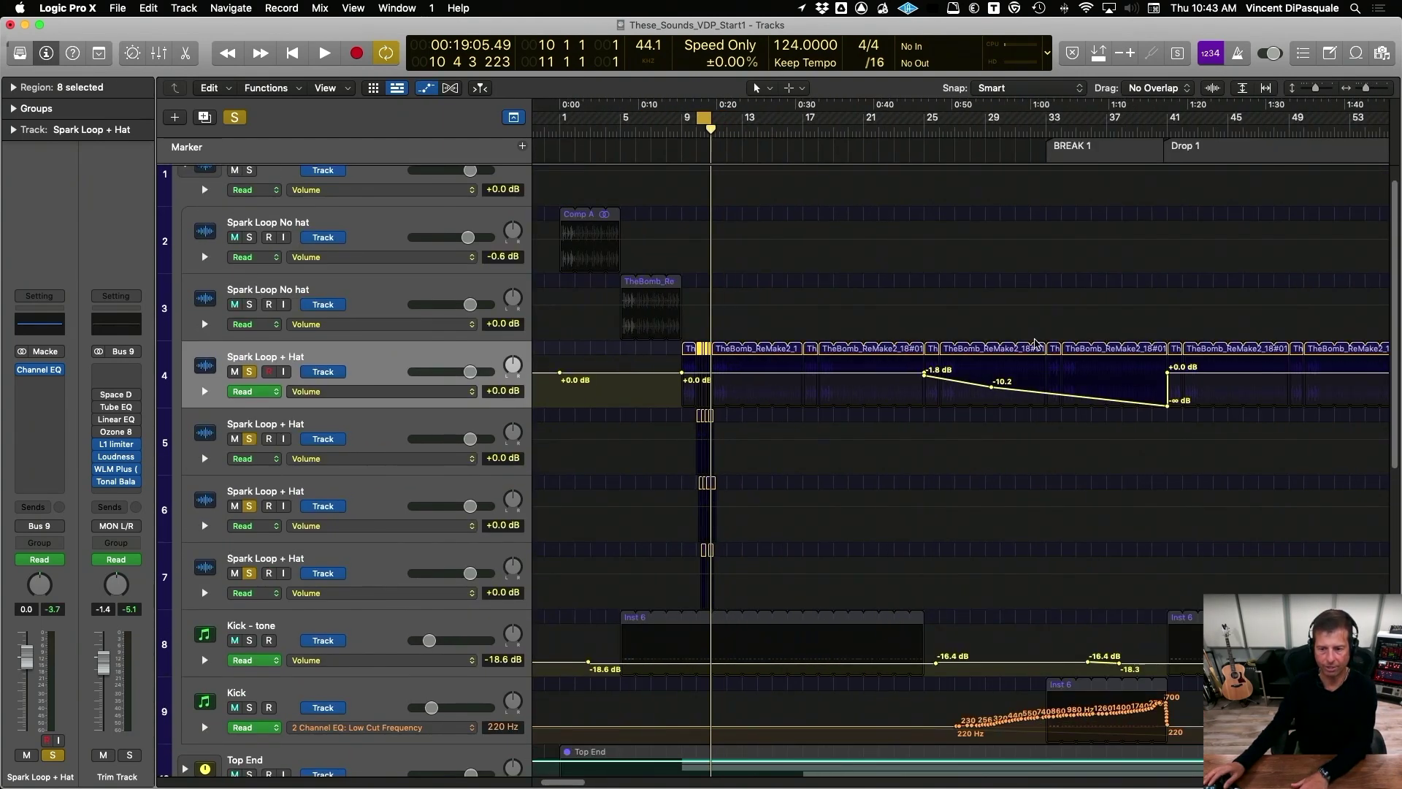
{"action": "key", "text": "super+Left"}
{"action": "key", "text": "super+Left"}
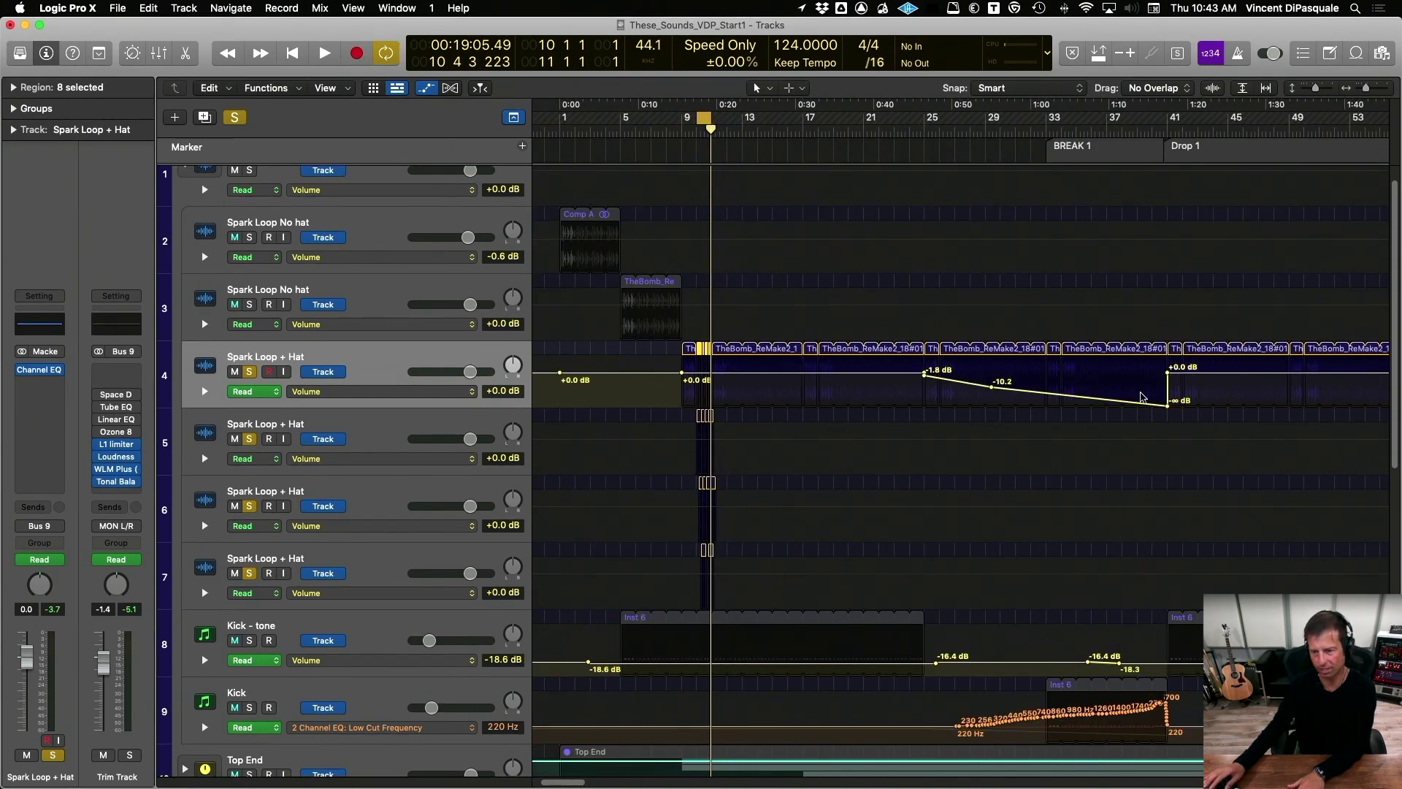
{"action": "key", "text": "super+Right"}
{"action": "key", "text": "super+Right"}
{"action": "key", "text": "super+Right"}
{"action": "key", "text": "super+Right"}
{"action": "key", "text": "super+Right"}
{"action": "key", "text": "super+Right"}
{"action": "key", "text": "super+Right"}
{"action": "key", "text": "super+Right"}
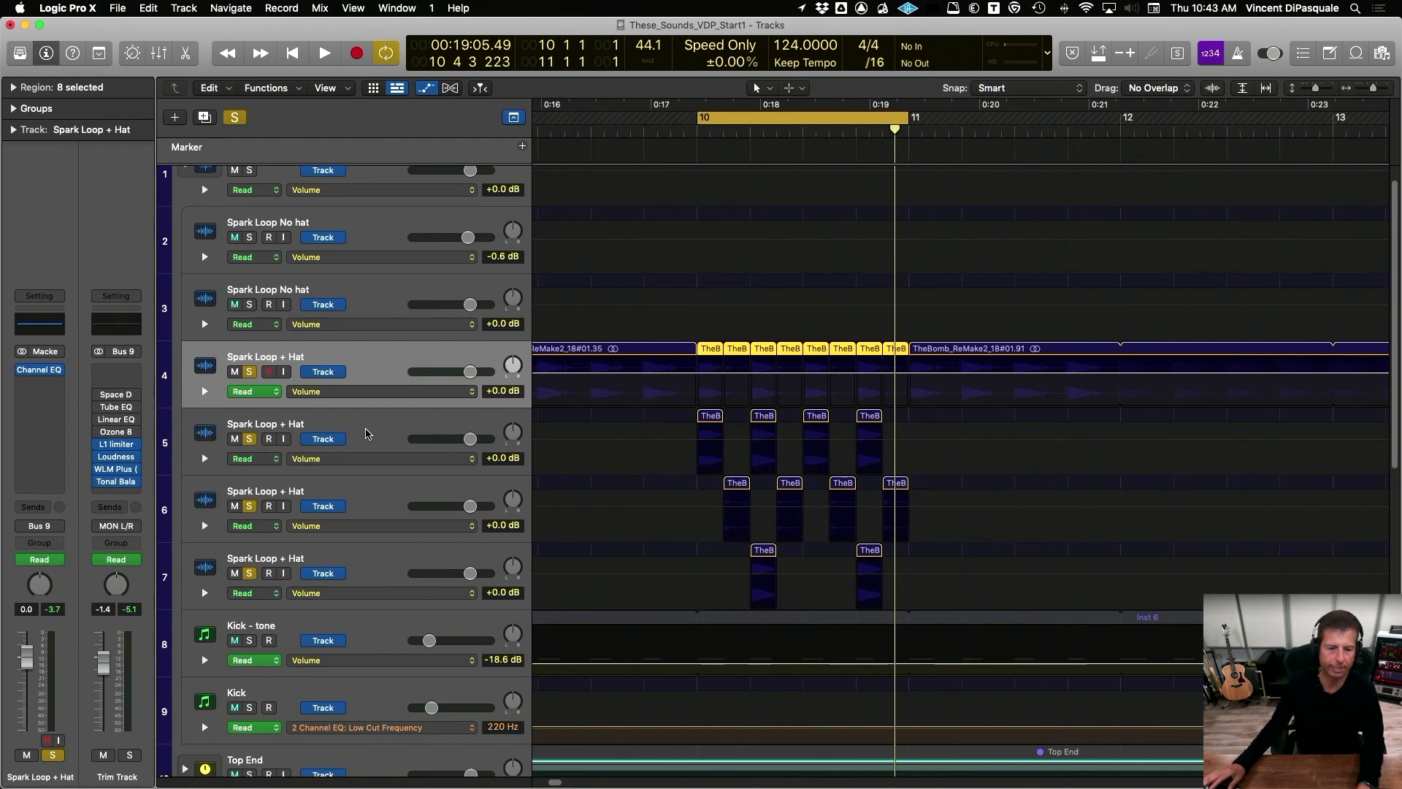
Step: Turn off solo on Spark Loop + Hat tracks 4, 6 and 7, leaving only track 5 soloed
{"action": "left_click", "coordinate": [249, 370]}
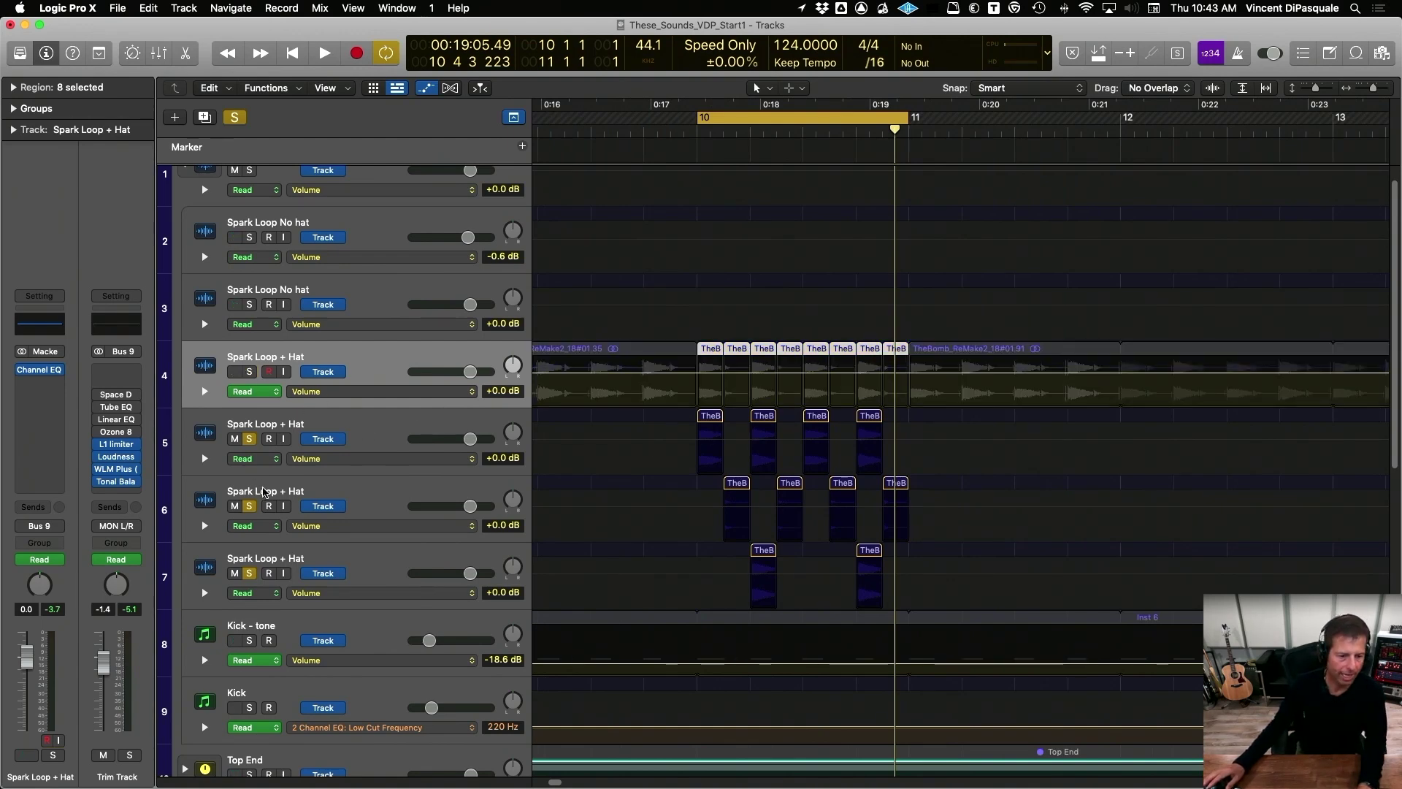
{"action": "left_click", "coordinate": [250, 506]}
{"action": "left_click", "coordinate": [244, 571]}
{"action": "key", "text": "super+Right"}
{"action": "key", "text": "super+Right"}
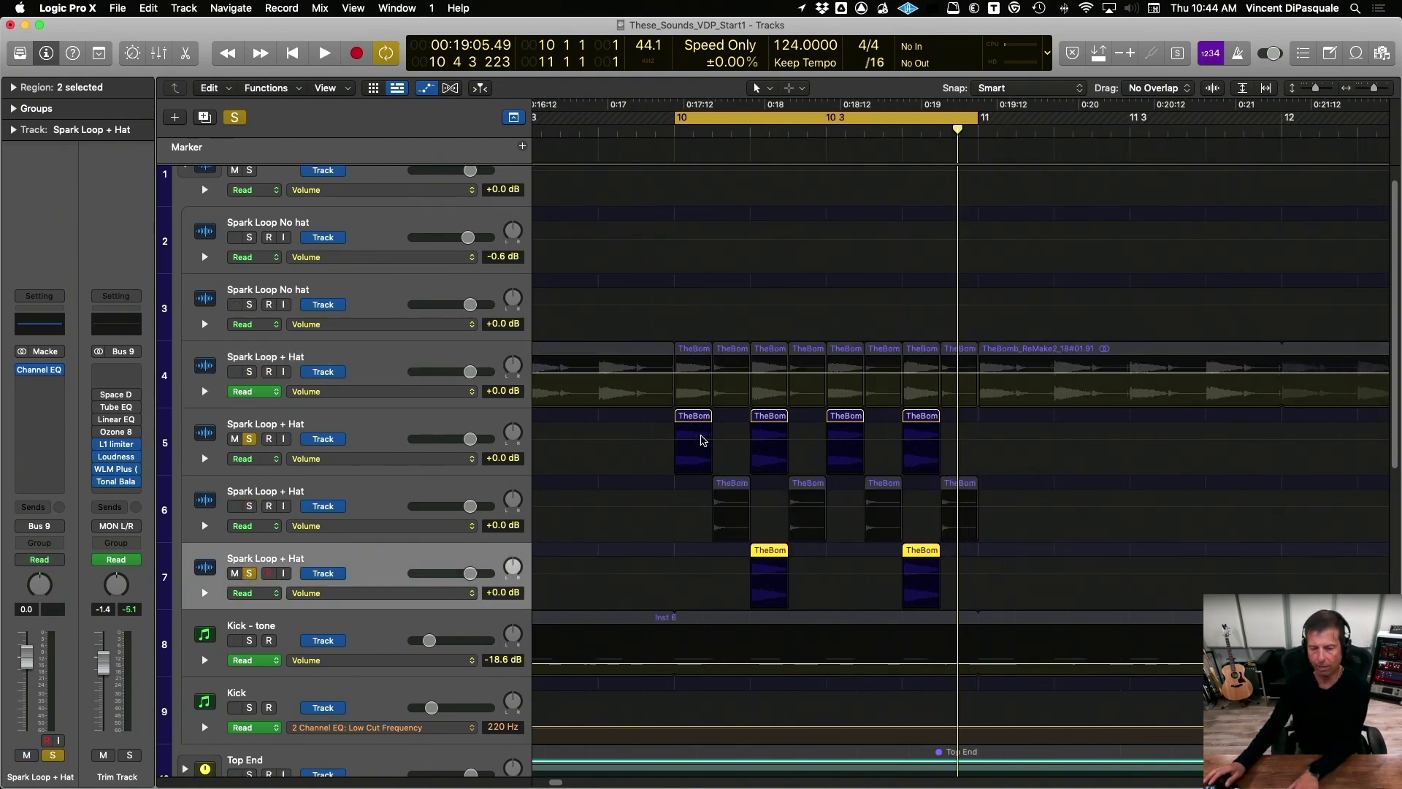
{"action": "left_click", "coordinate": [250, 571]}
Step: Select track 5, hide the automation lanes and audition its soloed kick slices in the bar 10 cycle
{"action": "left_click", "coordinate": [375, 431]}
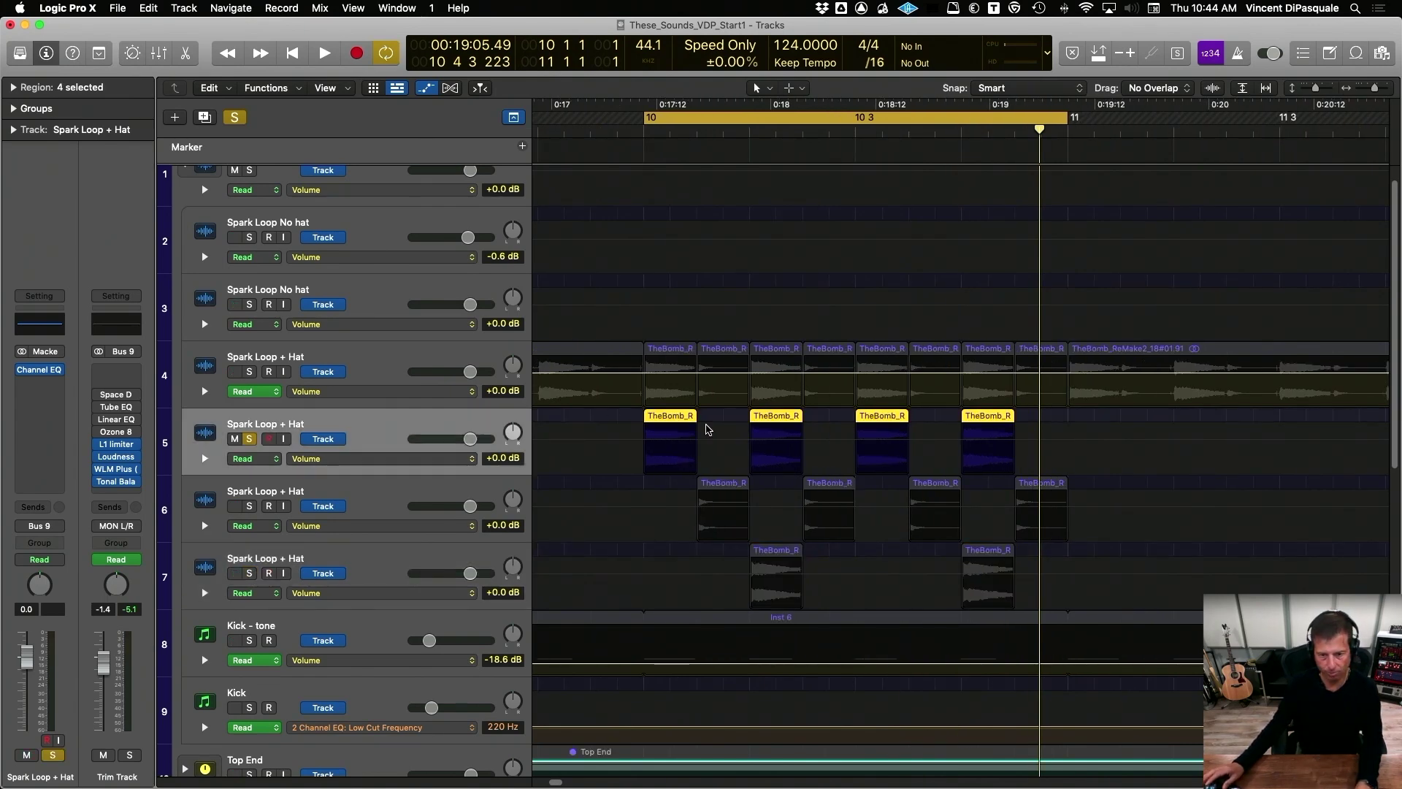
{"action": "key", "text": "a"}
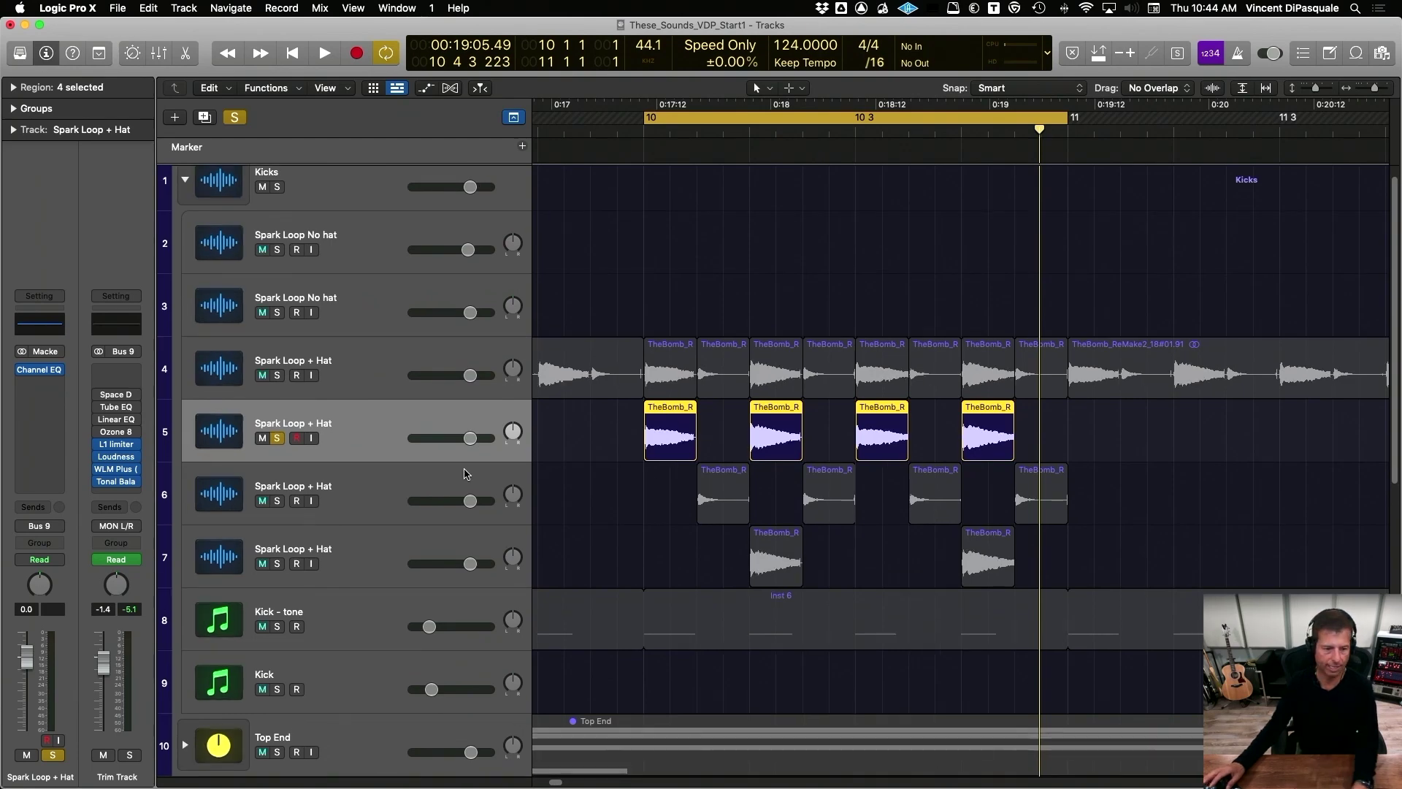
{"action": "key", "text": "space"}
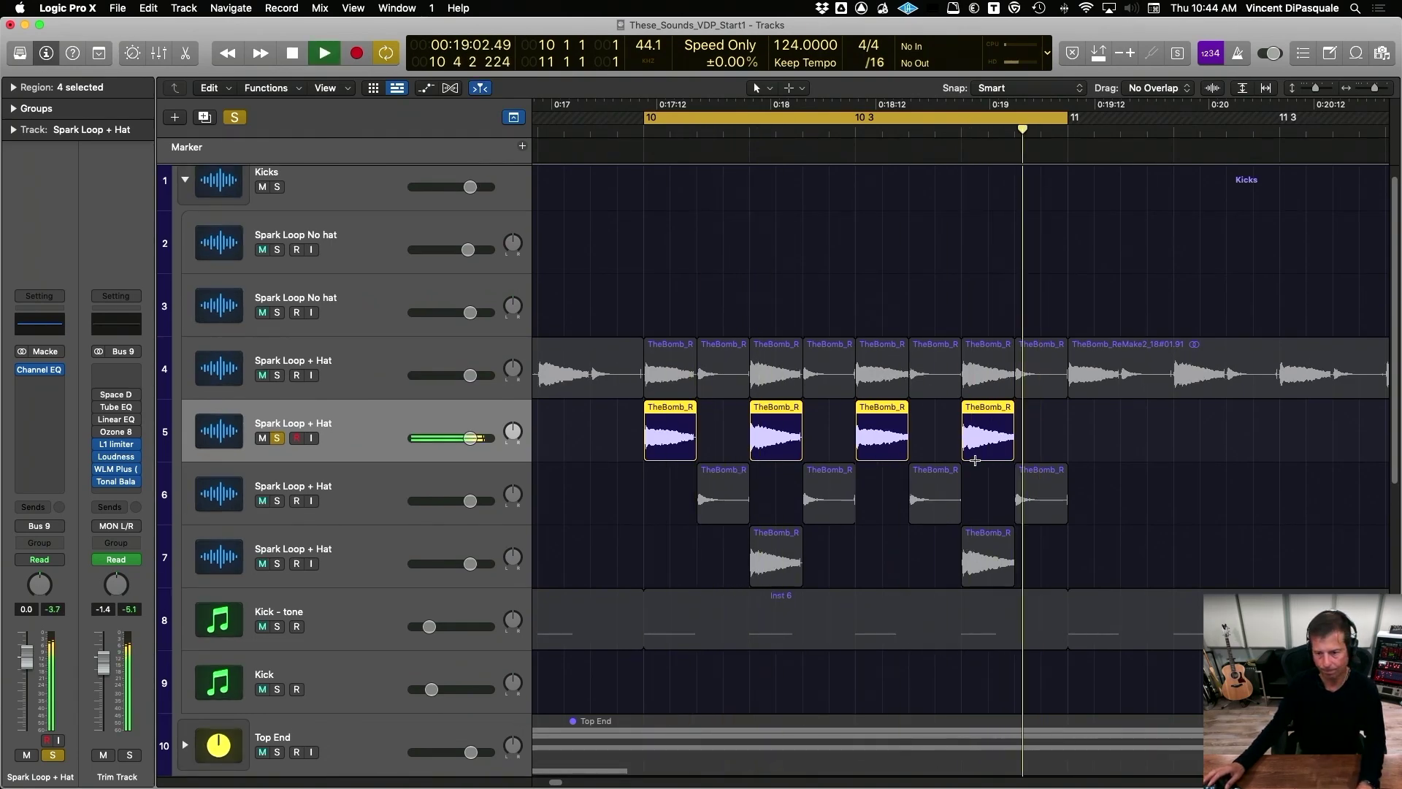
{"action": "key", "text": "space"}
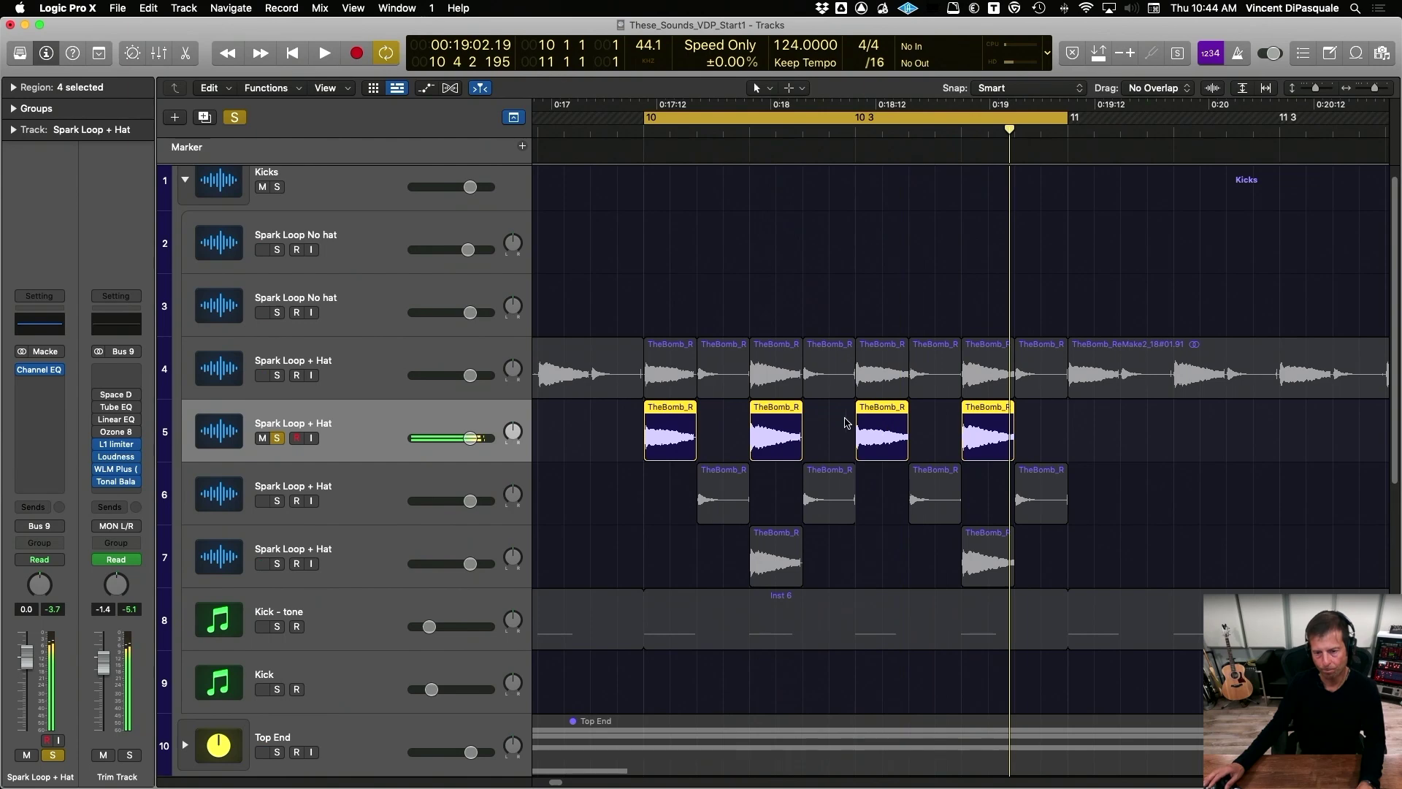
Step: Delete the beat 2 slice of bar 10 from Spark Loop + Hat track 5
{"action": "left_click", "coordinate": [825, 409]}
{"action": "left_click", "coordinate": [775, 411]}
{"action": "key", "text": "Delete"}
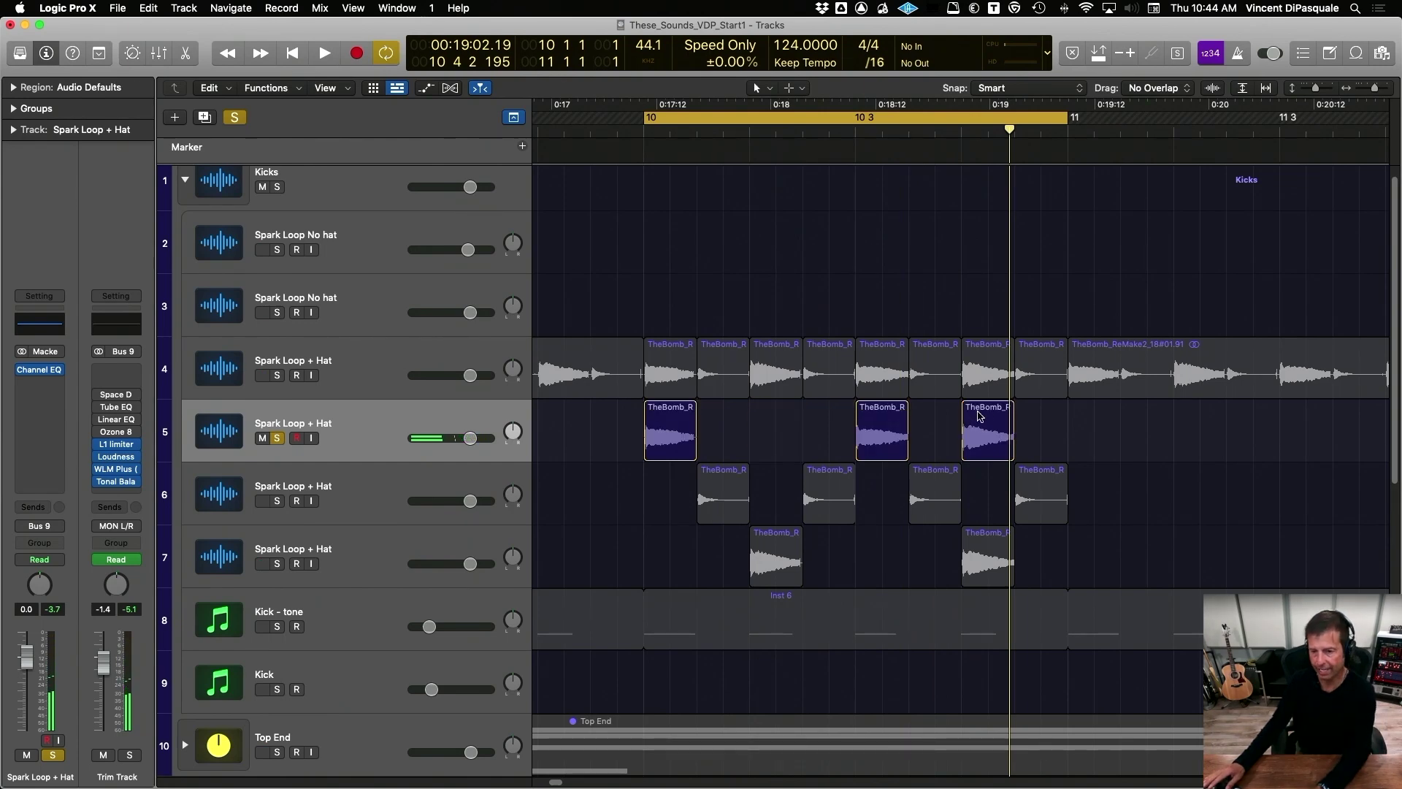
Step: Replace the beat 4 slice on Spark Loop + Hat track 5, copy the kick slices to beats 2 and 4, and audition them
{"action": "left_click", "coordinate": [990, 415]}
{"action": "key", "text": "Delete"}
{"action": "left_click_drag", "start_coordinate": [968, 417], "coordinate": [767, 415]}
{"action": "key", "text": "space"}
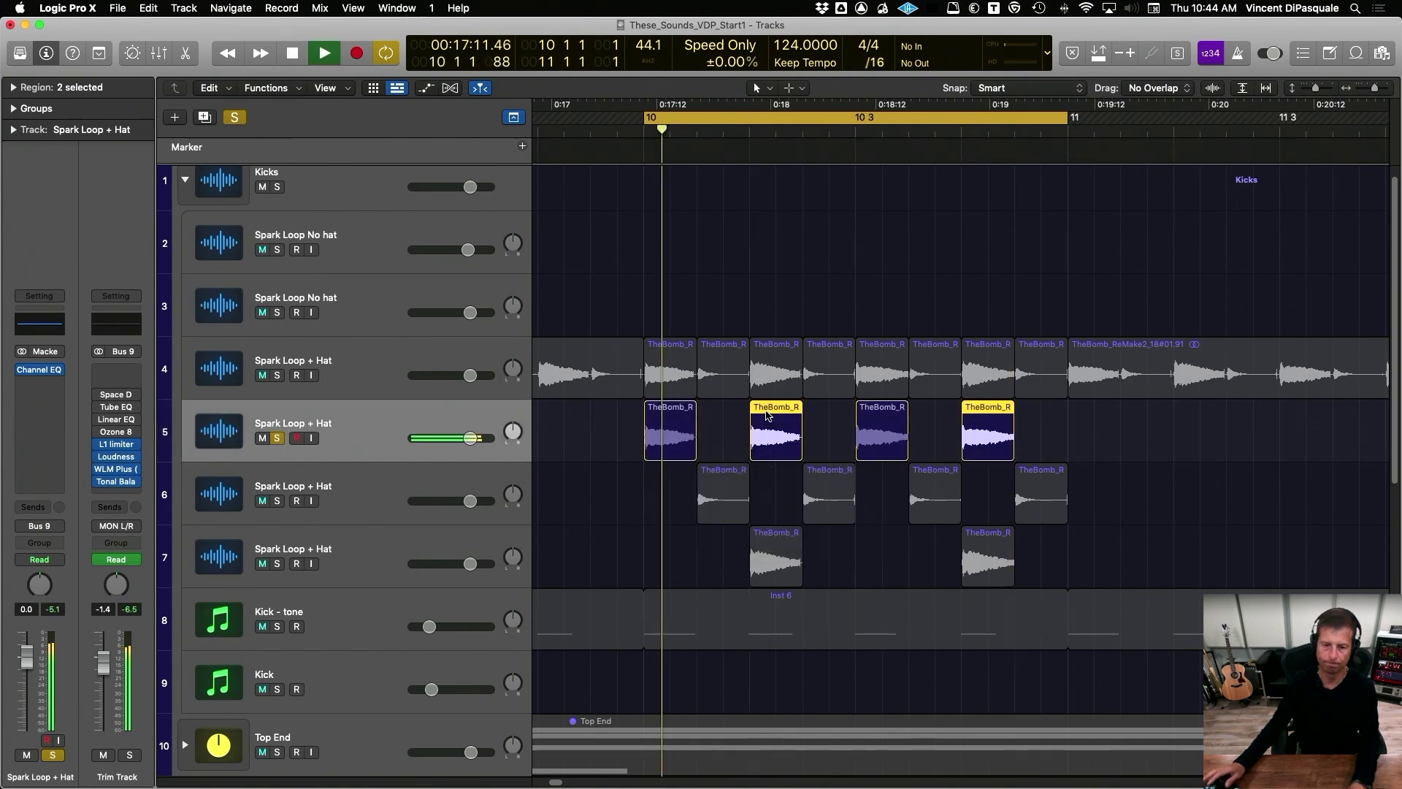
{"action": "key", "text": "space"}
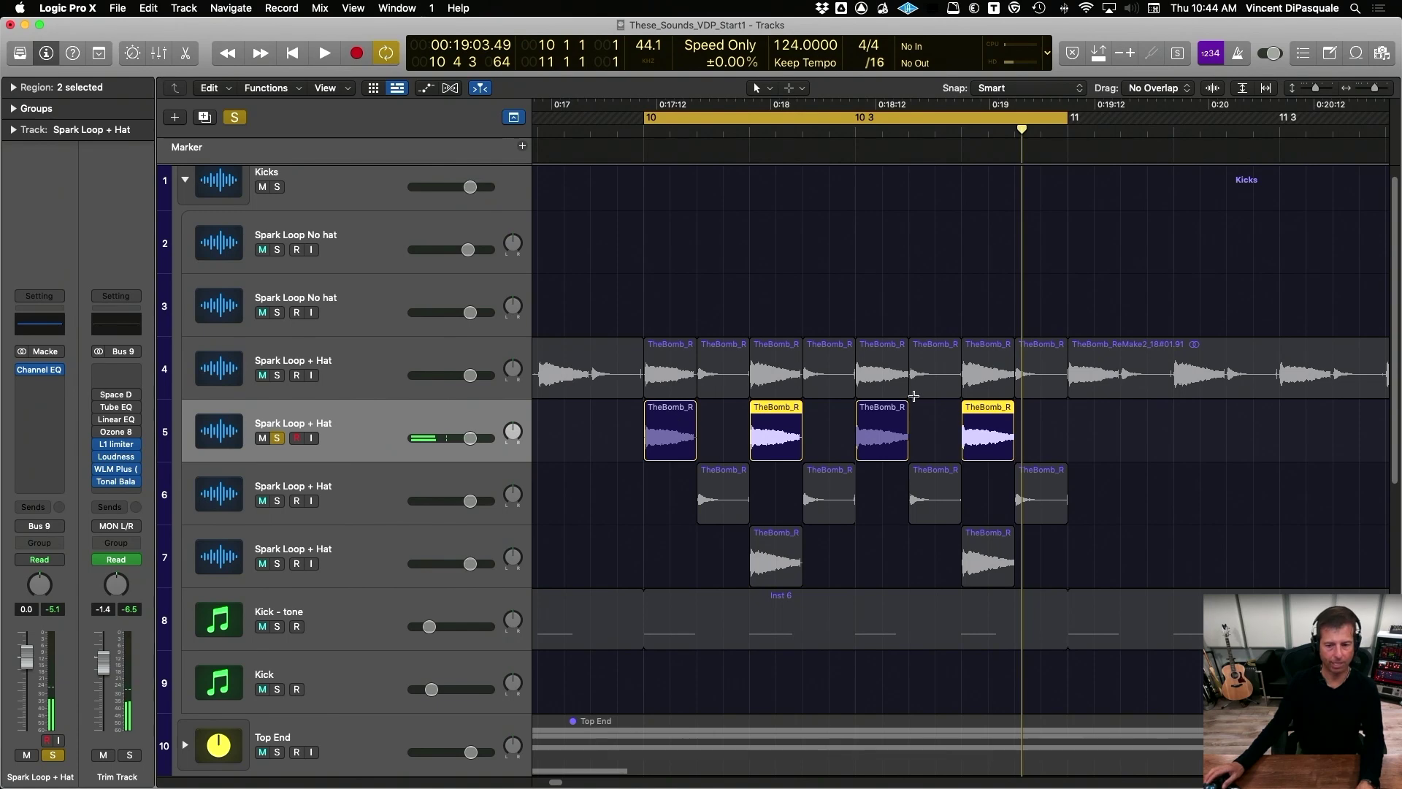
Step: Set the fade-out of all four bar 10 kick slices on track 5 to 25 and audition them
{"action": "left_click_drag", "start_coordinate": [1090, 425], "coordinate": [639, 430]}
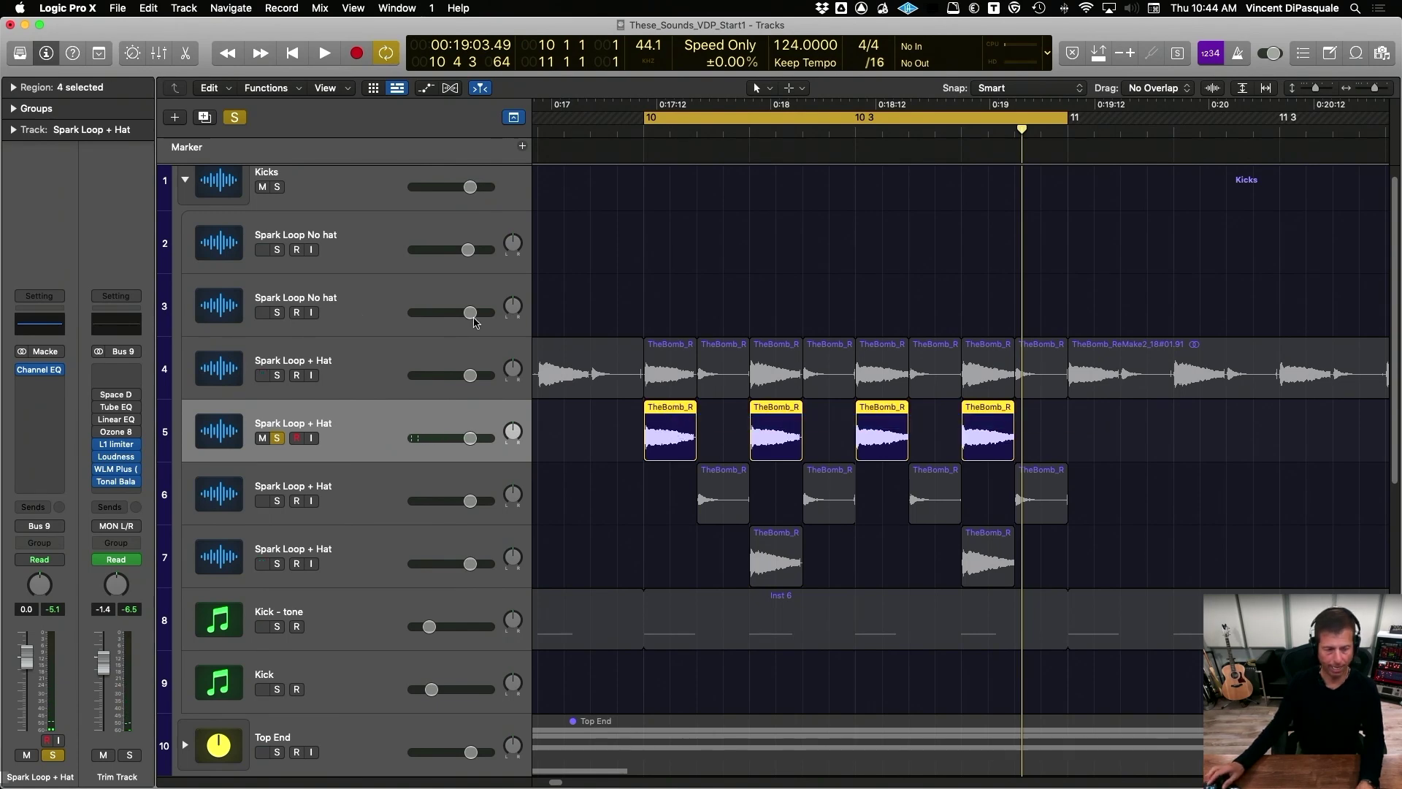
{"action": "left_click", "coordinate": [13, 108]}
{"action": "left_click", "coordinate": [12, 87]}
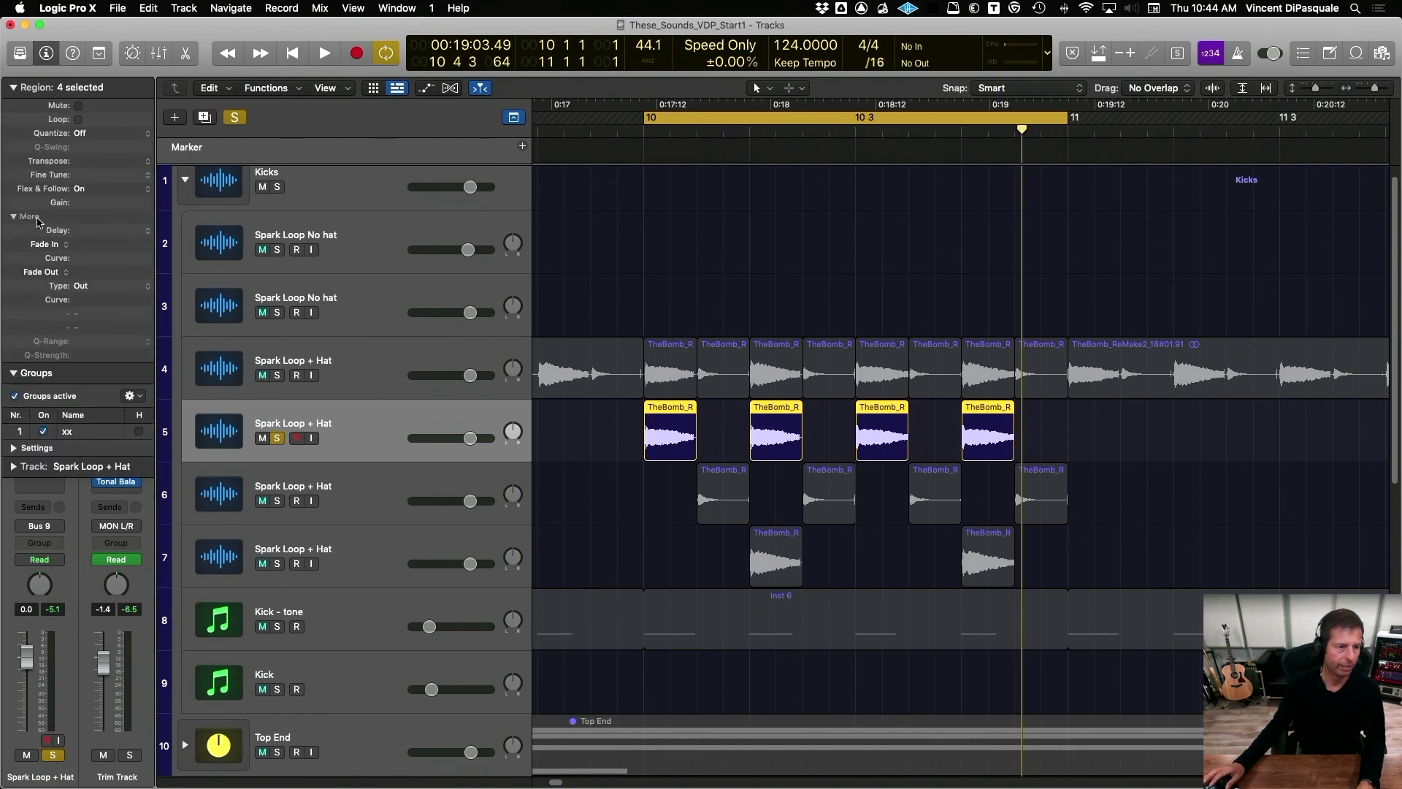
{"action": "double_click", "coordinate": [94, 272]}
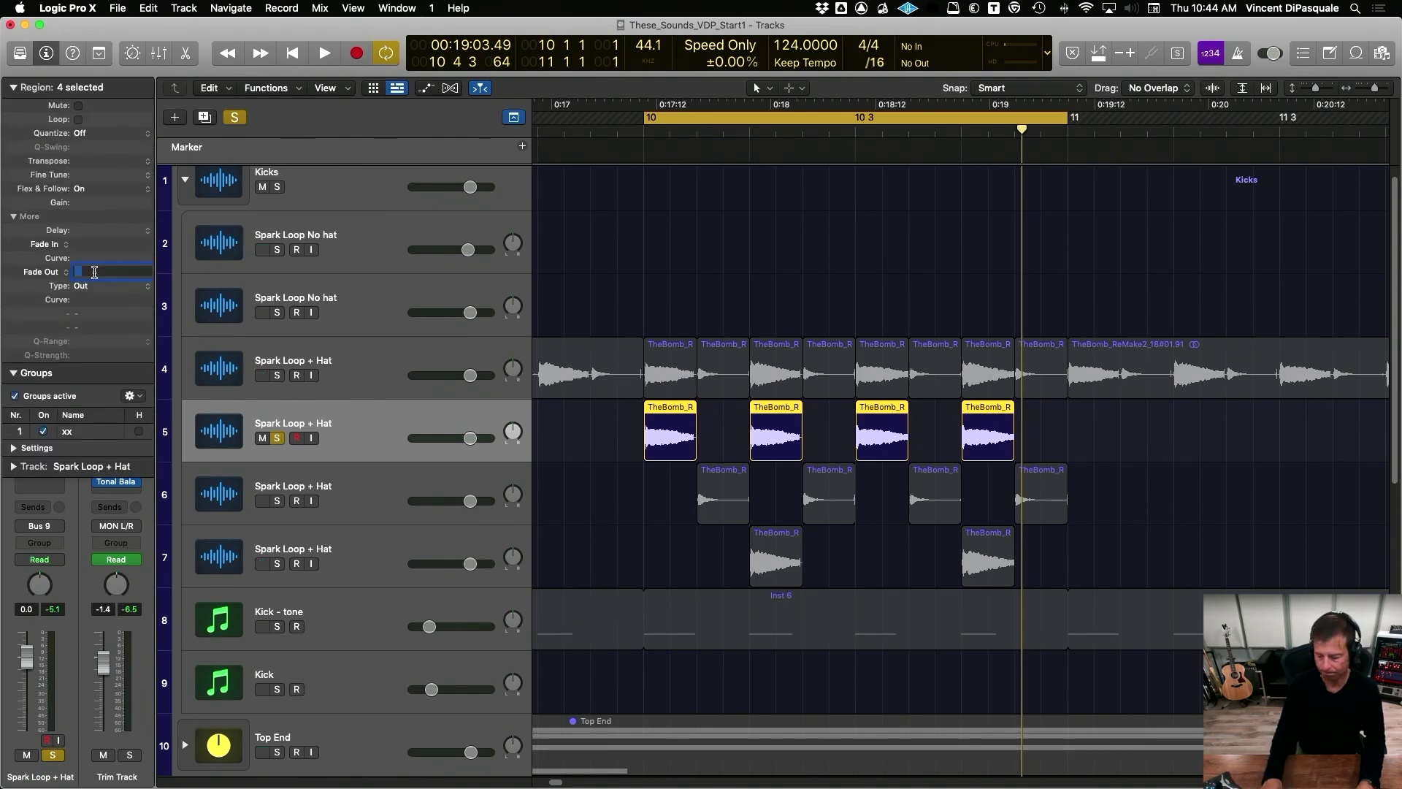
{"action": "key", "text": "Return"}
{"action": "key", "text": "space"}
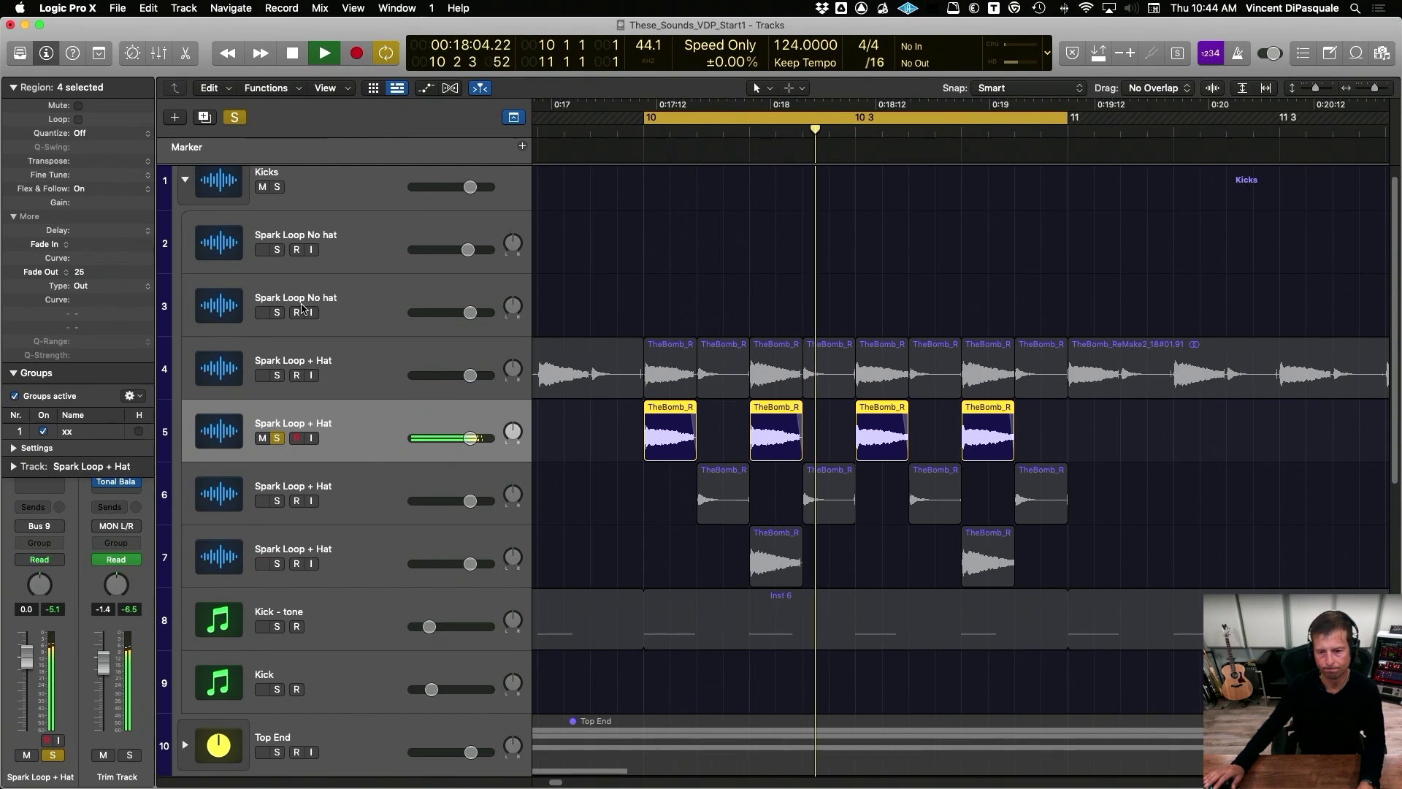
{"action": "key", "text": "space"}
Step: Draw a fade-out on each of track 5's four kick slices with the Fade tool, about 38 on the first and 33 on the last
{"action": "left_click_drag", "start_coordinate": [1105, 419], "coordinate": [651, 426]}
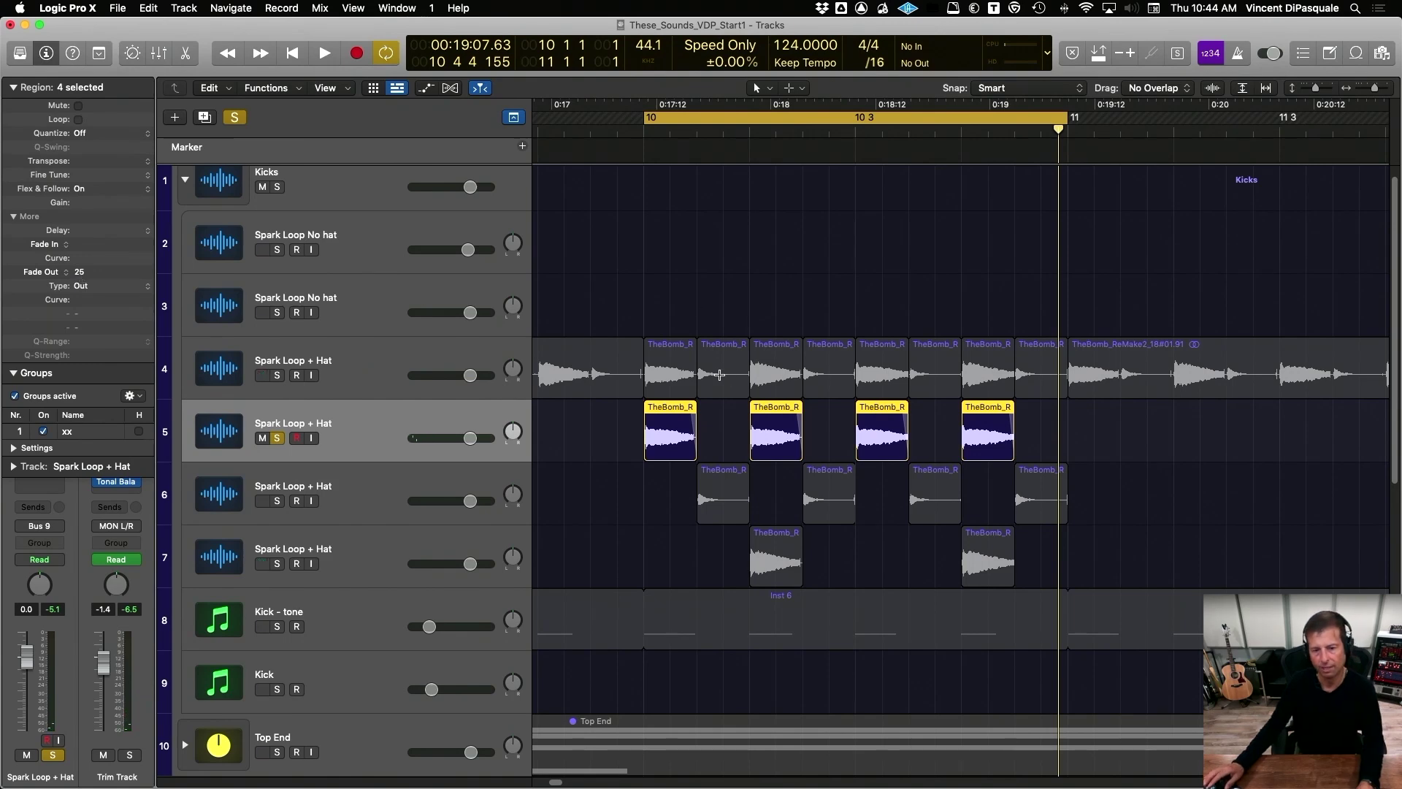
{"action": "key", "text": "t"}
{"action": "left_click", "coordinate": [781, 606]}
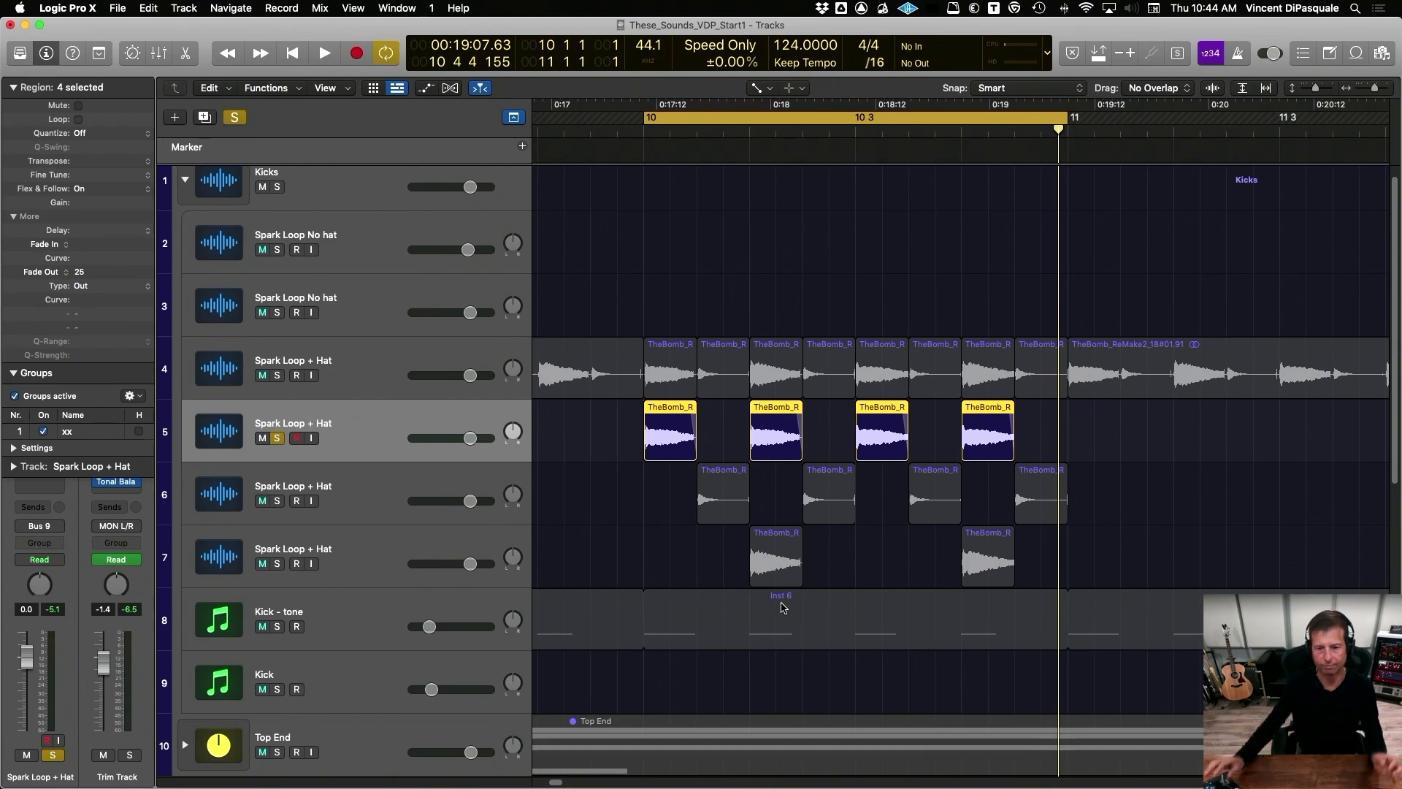
{"action": "left_click_drag", "start_coordinate": [708, 414], "coordinate": [688, 416]}
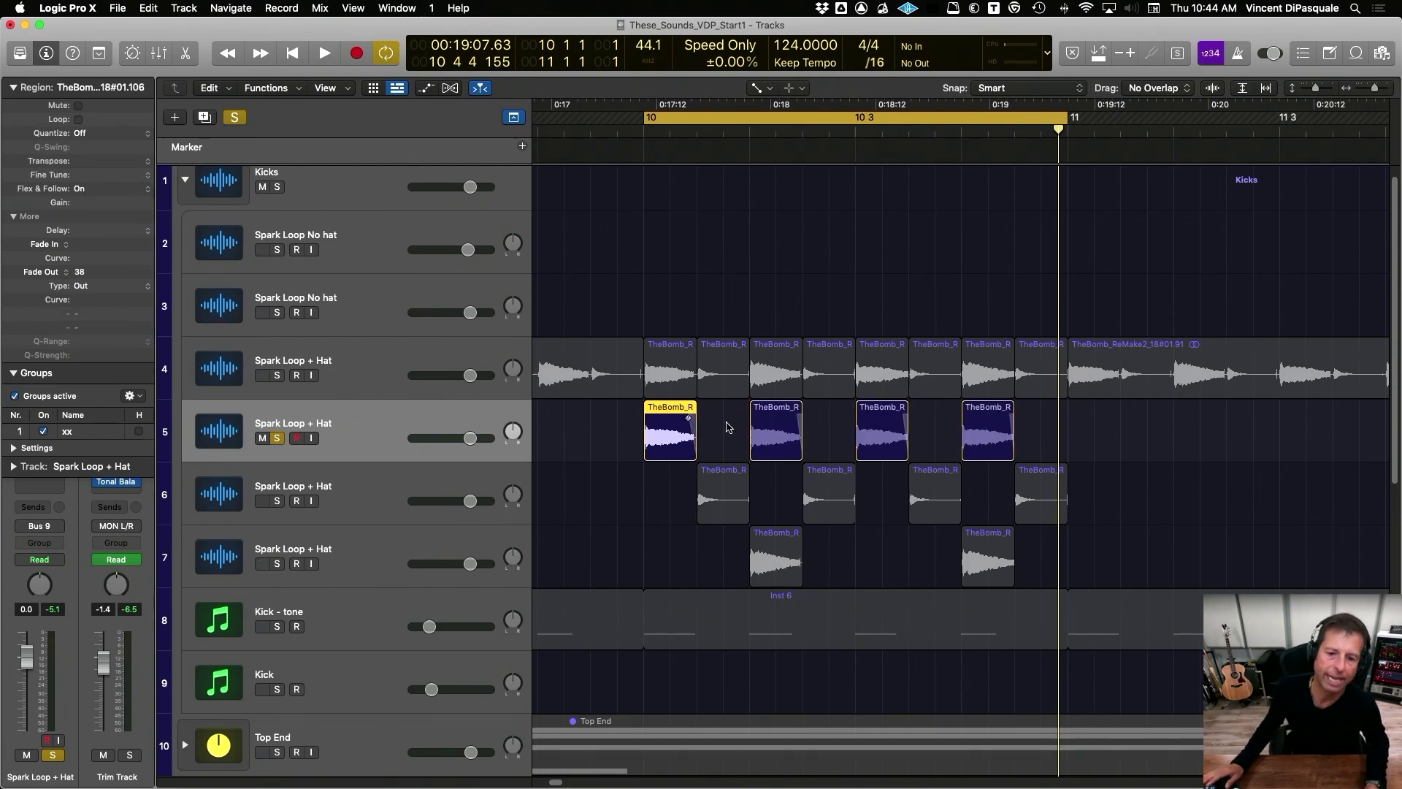
{"action": "left_click_drag", "start_coordinate": [801, 418], "coordinate": [796, 419]}
{"action": "left_click_drag", "start_coordinate": [924, 406], "coordinate": [901, 417]}
{"action": "left_click_drag", "start_coordinate": [1026, 414], "coordinate": [1007, 418]}
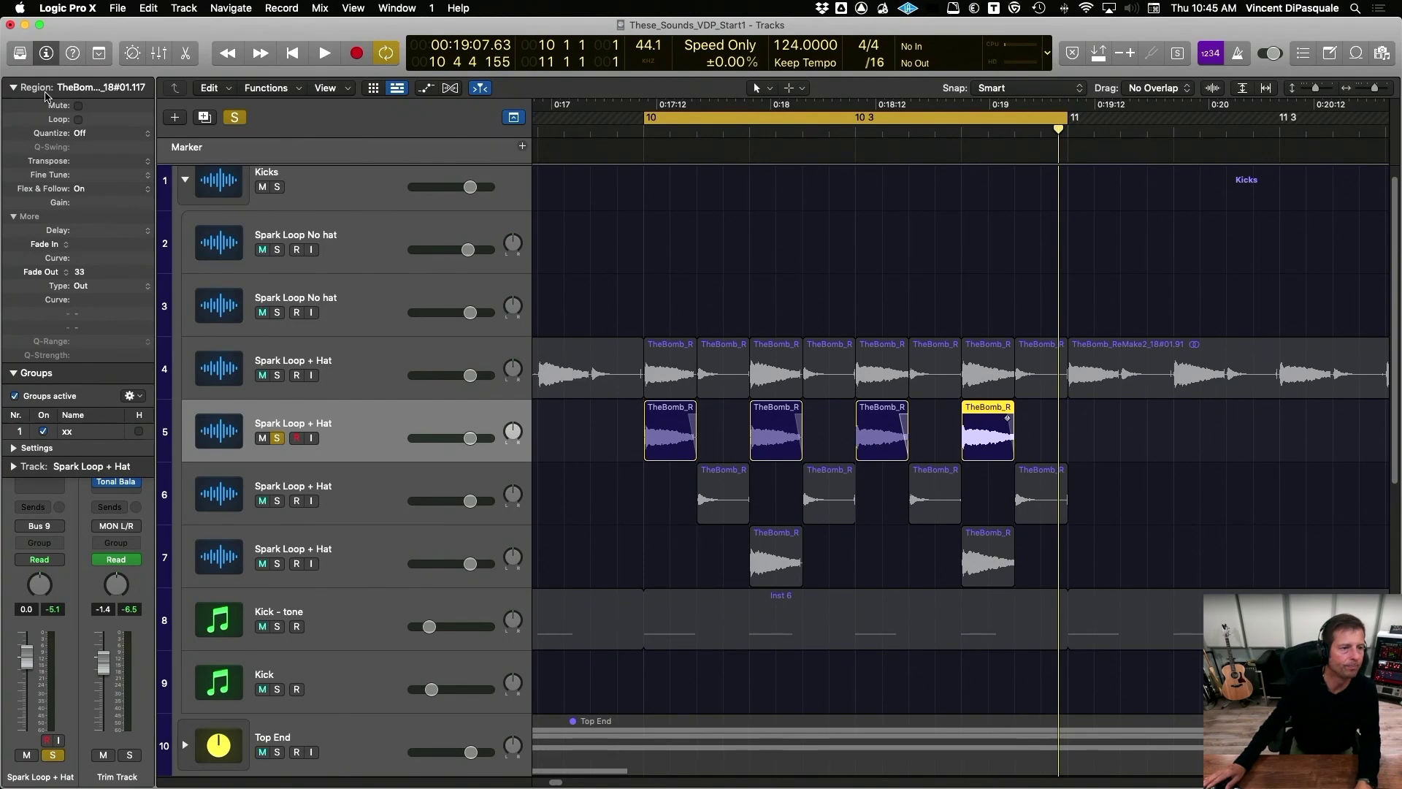
Step: Collapse the region and group settings, open track 5's Channel EQ and boost its low shelf by 3.8 dB at 87.5 Hz
{"action": "left_click", "coordinate": [14, 88]}
{"action": "left_click", "coordinate": [13, 111]}
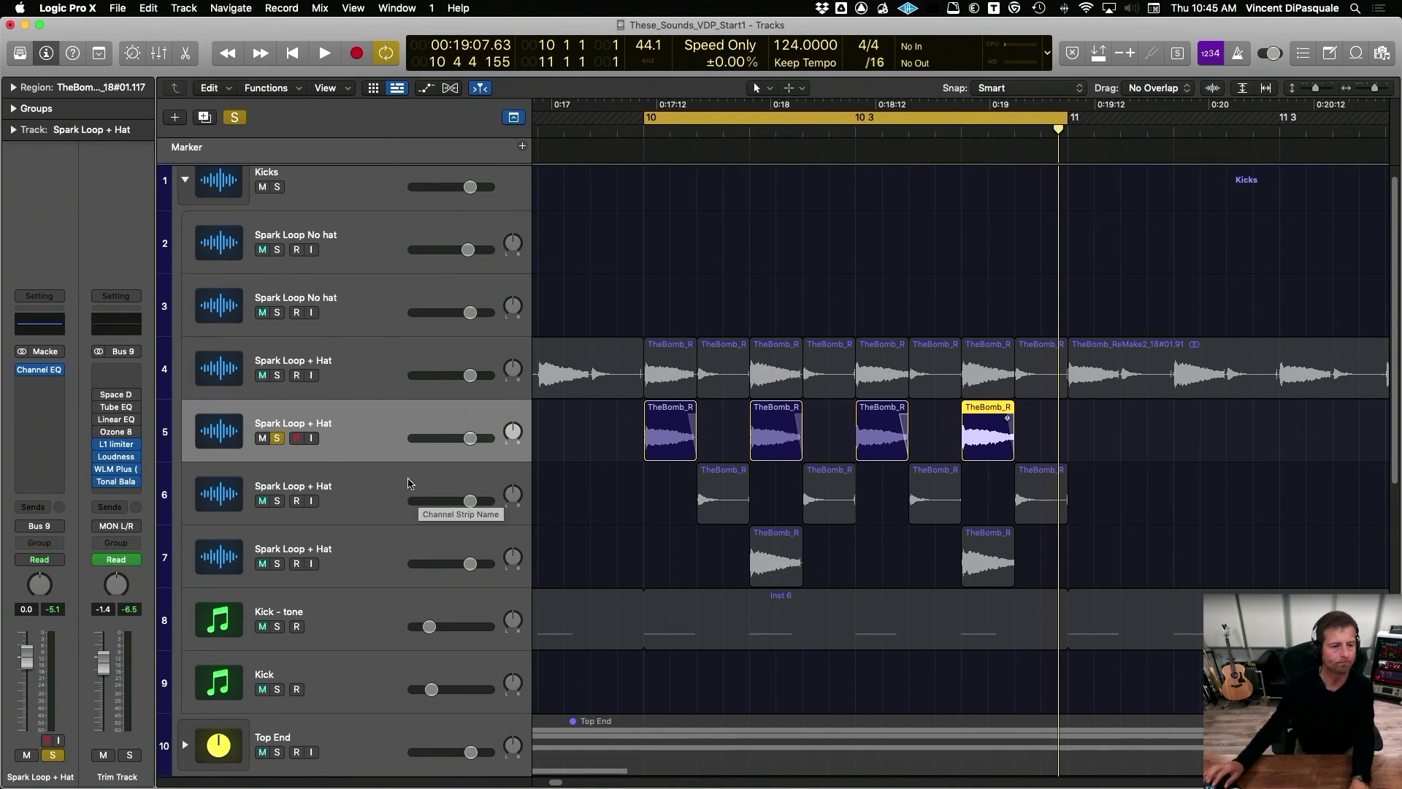
{"action": "left_click", "coordinate": [39, 325]}
{"action": "left_click_drag", "start_coordinate": [704, 211], "coordinate": [290, 135]}
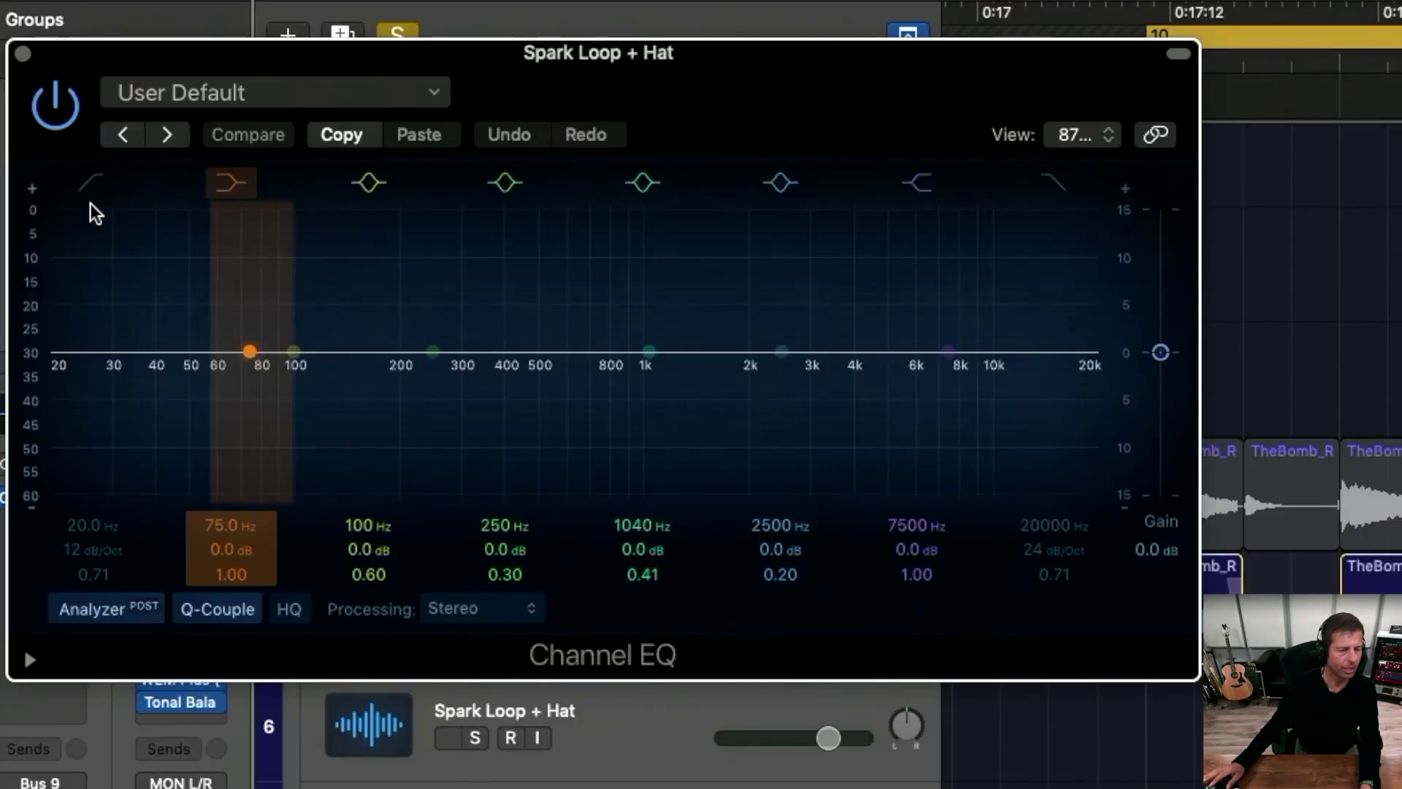
{"action": "left_click_drag", "start_coordinate": [254, 354], "coordinate": [273, 313]}
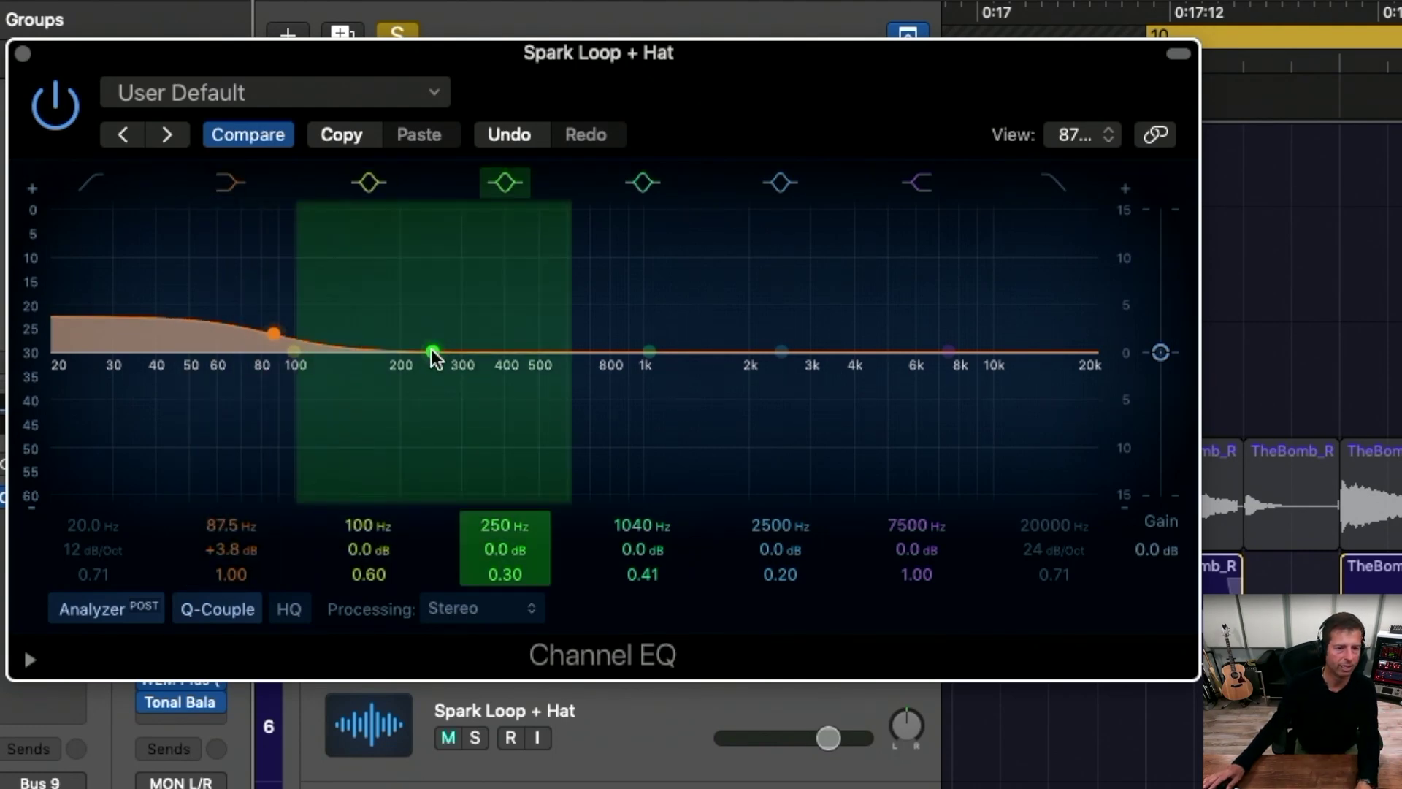
Step: Turn the EQ's 250 Hz peak band into a narrow cut of -8.8 dB at 334 Hz with a Q of 4.80
{"action": "left_click_drag", "start_coordinate": [436, 349], "coordinate": [495, 448]}
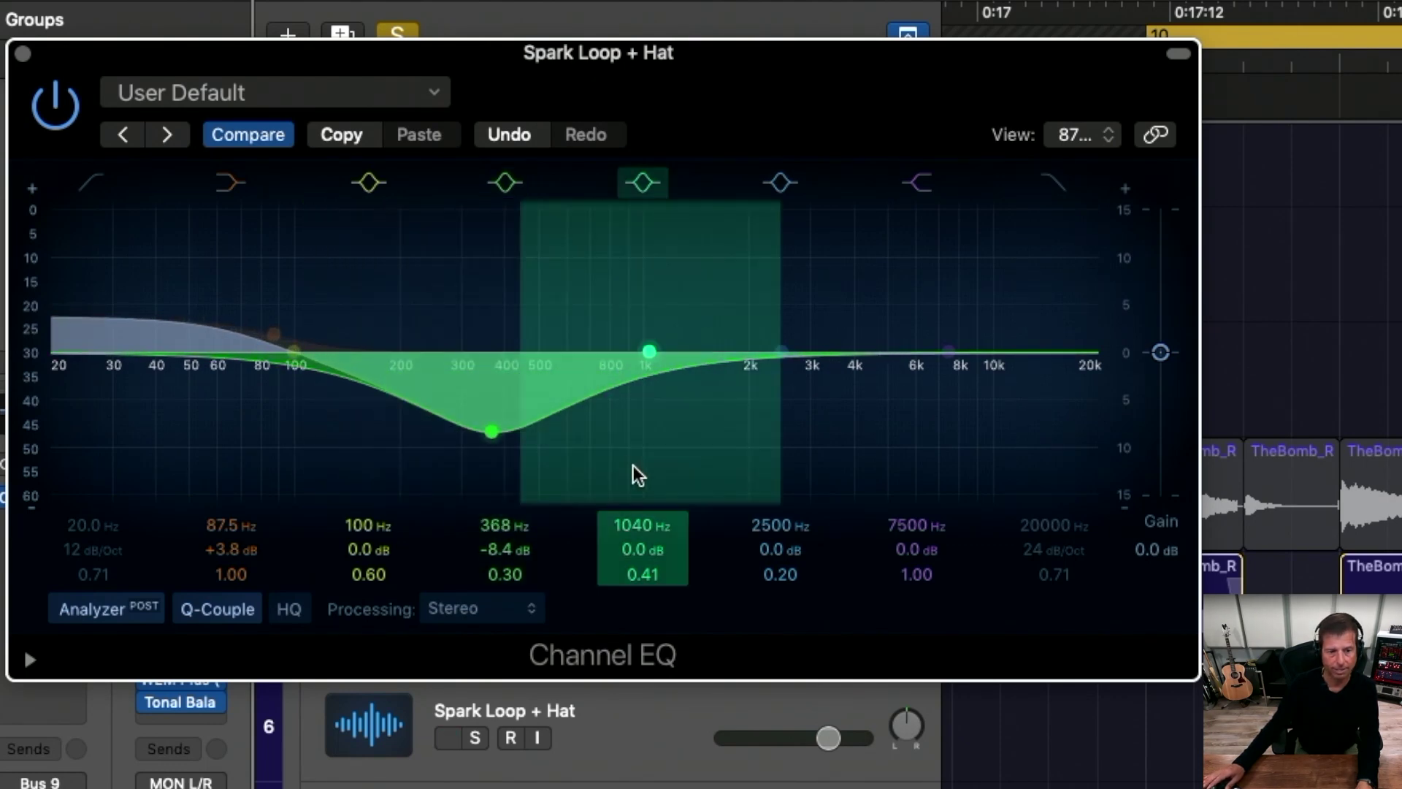
{"action": "left_click_drag", "start_coordinate": [514, 520], "coordinate": [515, 518]}
{"action": "left_click_drag", "start_coordinate": [504, 574], "coordinate": [505, 526]}
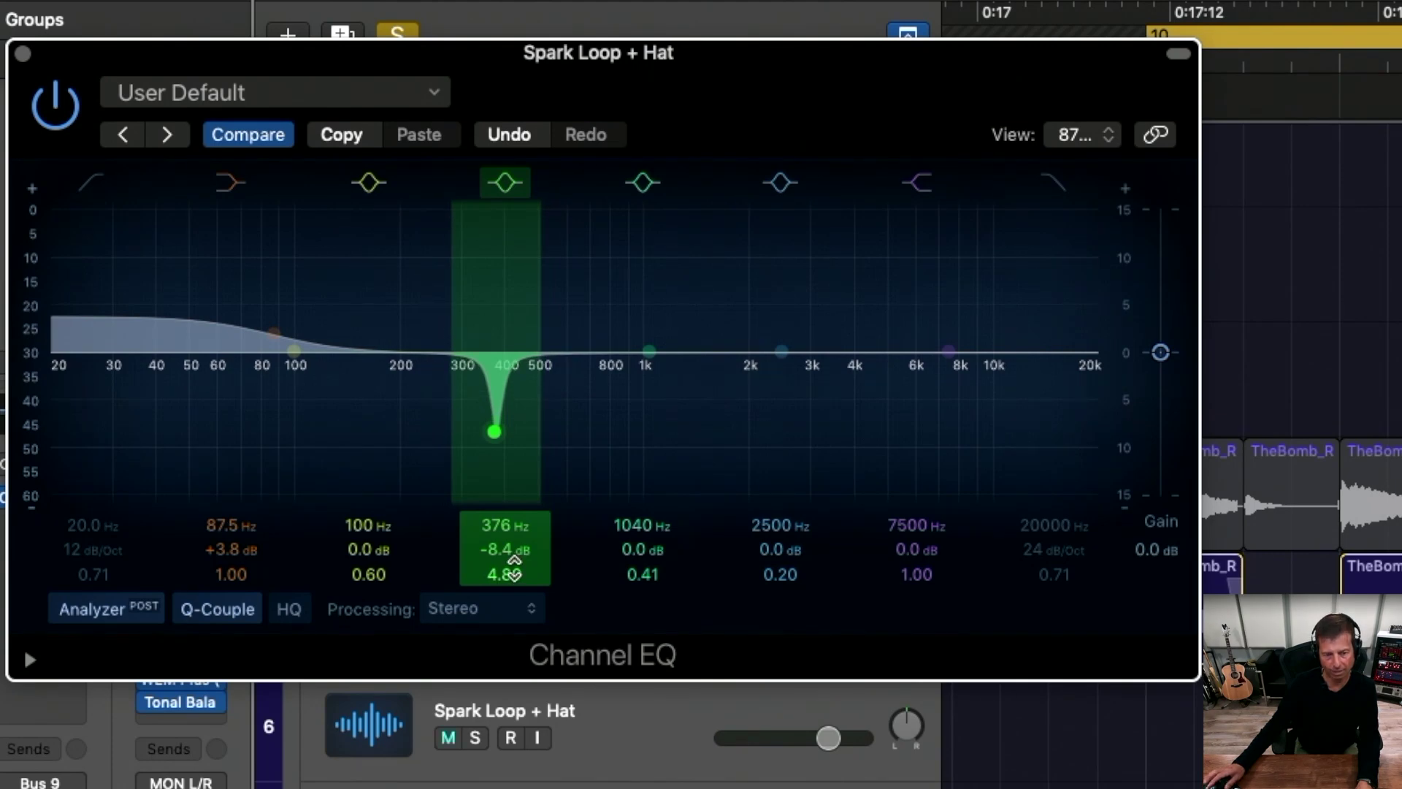
{"action": "mouse_move", "coordinate": [491, 434]}
{"action": "left_mouse_down"}
{"action": "mouse_move", "coordinate": [475, 407]}
{"action": "mouse_move", "coordinate": [470, 425]}
{"action": "mouse_move", "coordinate": [490, 441]}
{"action": "mouse_move", "coordinate": [472, 428]}
{"action": "left_mouse_up"}
{"action": "left_click_drag", "start_coordinate": [472, 411], "coordinate": [475, 419]}
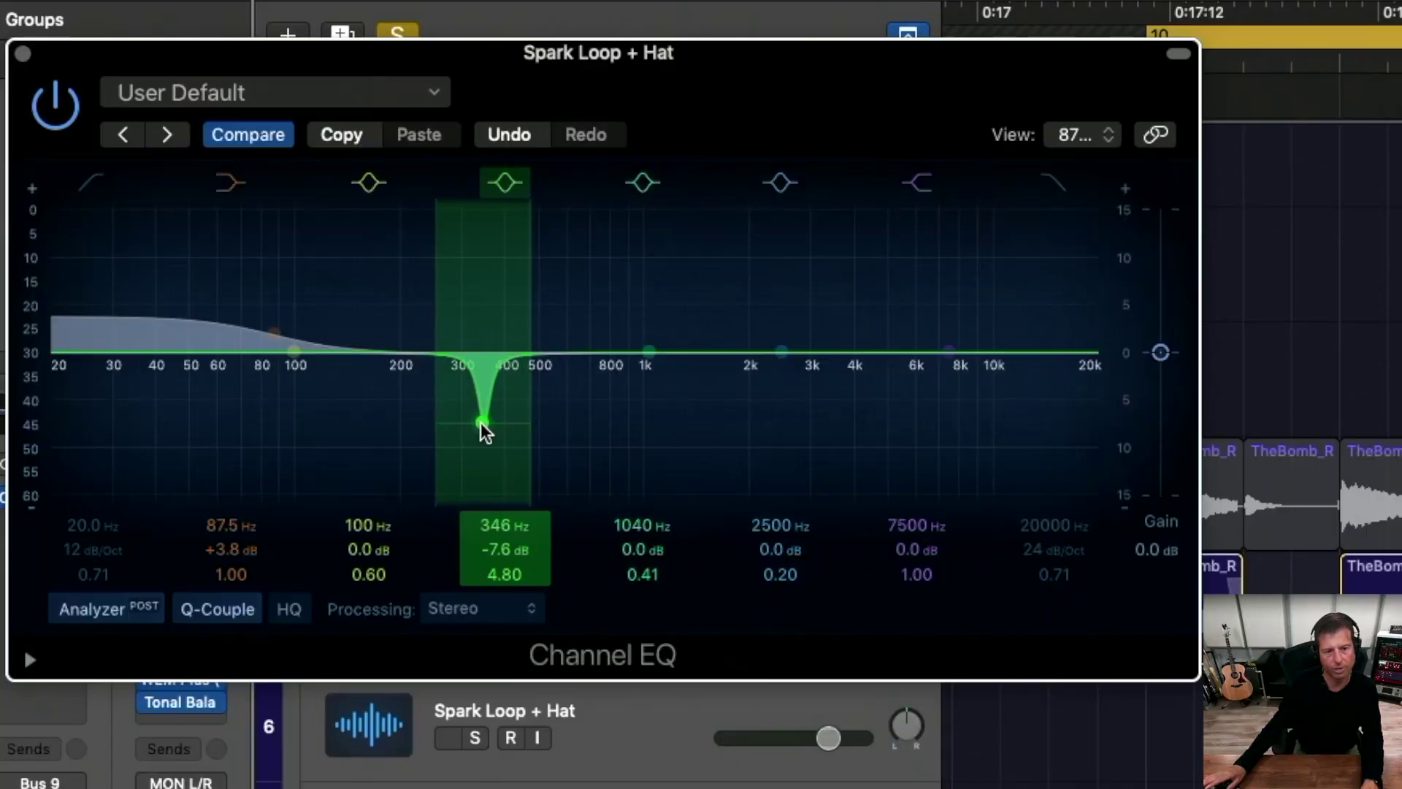
{"action": "left_click_drag", "start_coordinate": [480, 422], "coordinate": [477, 431]}
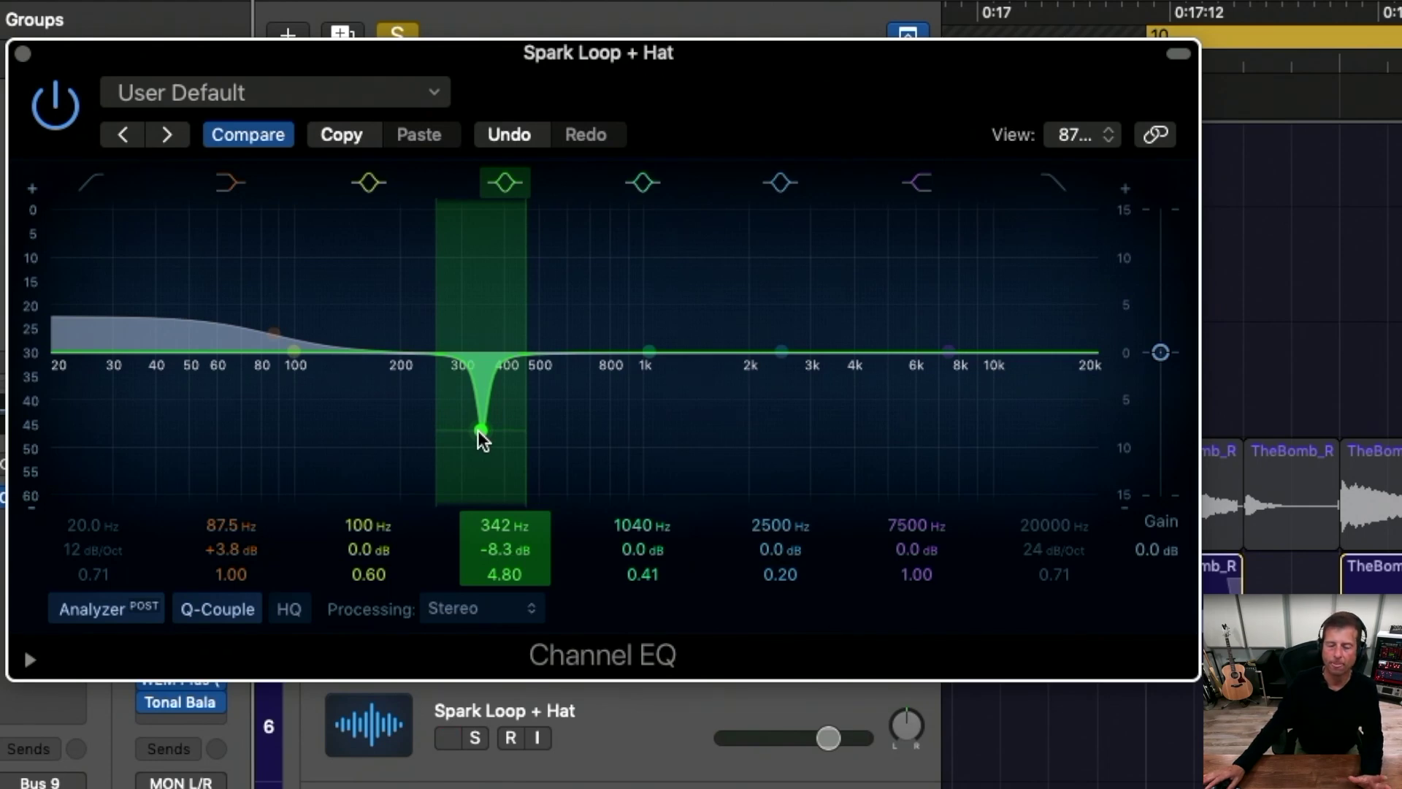
{"action": "mouse_move", "coordinate": [477, 431]}
{"action": "left_mouse_down"}
{"action": "mouse_move", "coordinate": [475, 414]}
{"action": "mouse_move", "coordinate": [471, 425]}
{"action": "left_mouse_up"}
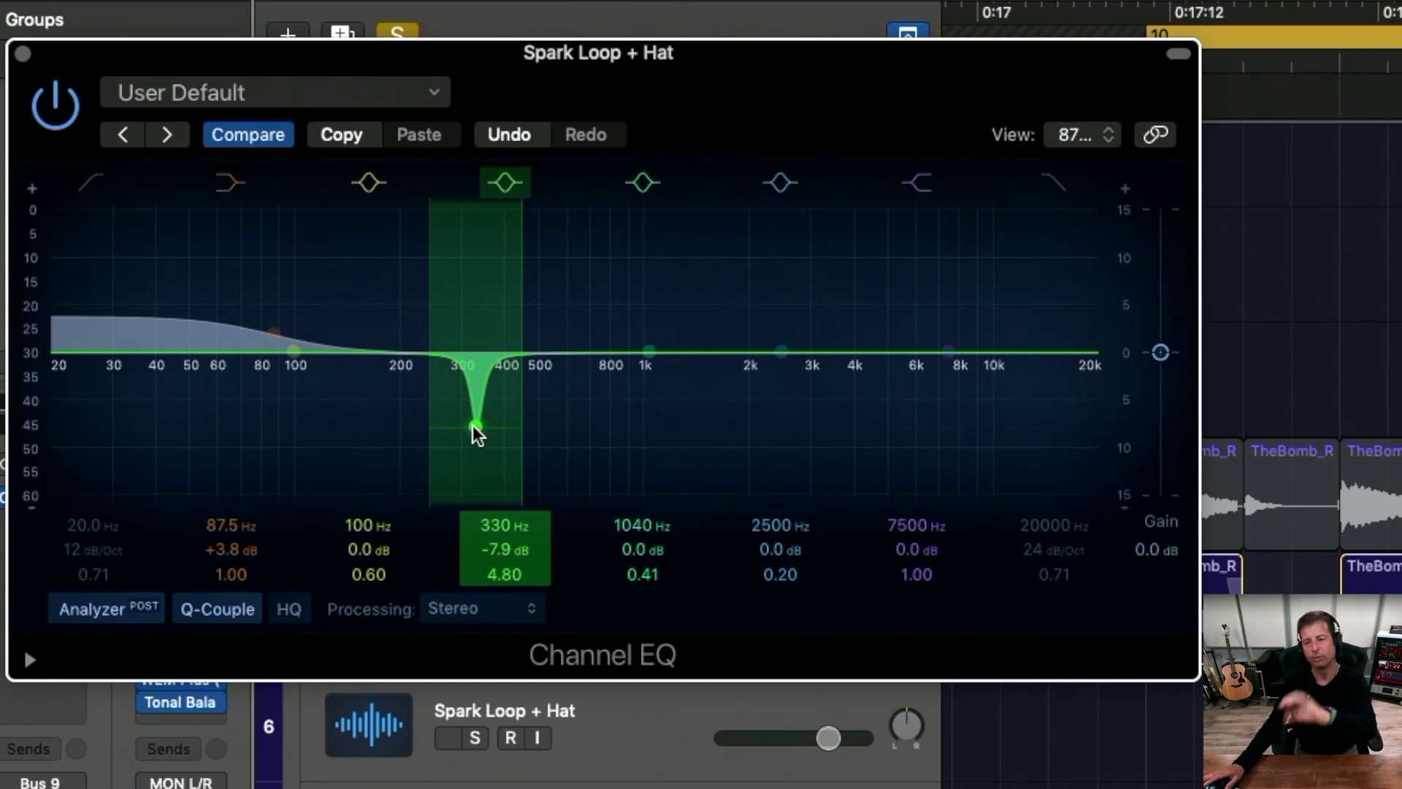
{"action": "mouse_move", "coordinate": [472, 425]}
{"action": "left_mouse_down"}
{"action": "mouse_move", "coordinate": [471, 440]}
{"action": "mouse_move", "coordinate": [471, 404]}
{"action": "mouse_move", "coordinate": [468, 456]}
{"action": "mouse_move", "coordinate": [464, 438]}
{"action": "mouse_move", "coordinate": [478, 438]}
{"action": "mouse_move", "coordinate": [454, 439]}
{"action": "mouse_move", "coordinate": [475, 435]}
{"action": "left_mouse_up"}
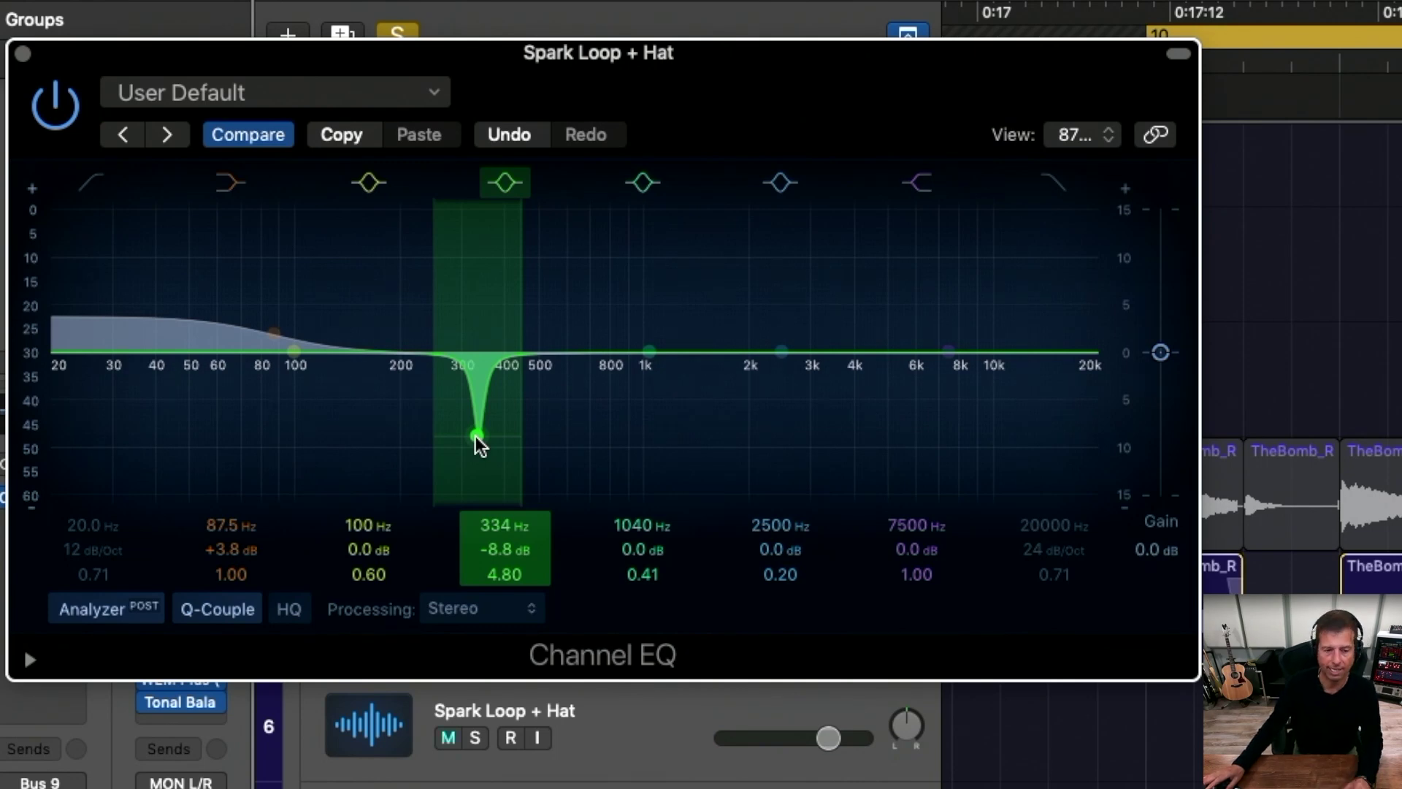
Step: Boost the EQ's 2500 Hz peak band by 3.2 dB at 2000 Hz with a Q of 1.60
{"action": "left_click_drag", "start_coordinate": [772, 349], "coordinate": [742, 323]}
{"action": "left_click_drag", "start_coordinate": [892, 353], "coordinate": [847, 349]}
{"action": "mouse_move", "coordinate": [751, 334]}
{"action": "left_mouse_down"}
{"action": "mouse_move", "coordinate": [729, 322]}
{"action": "mouse_move", "coordinate": [754, 336]}
{"action": "mouse_move", "coordinate": [791, 322]}
{"action": "mouse_move", "coordinate": [739, 331]}
{"action": "mouse_move", "coordinate": [754, 331]}
{"action": "left_mouse_up"}
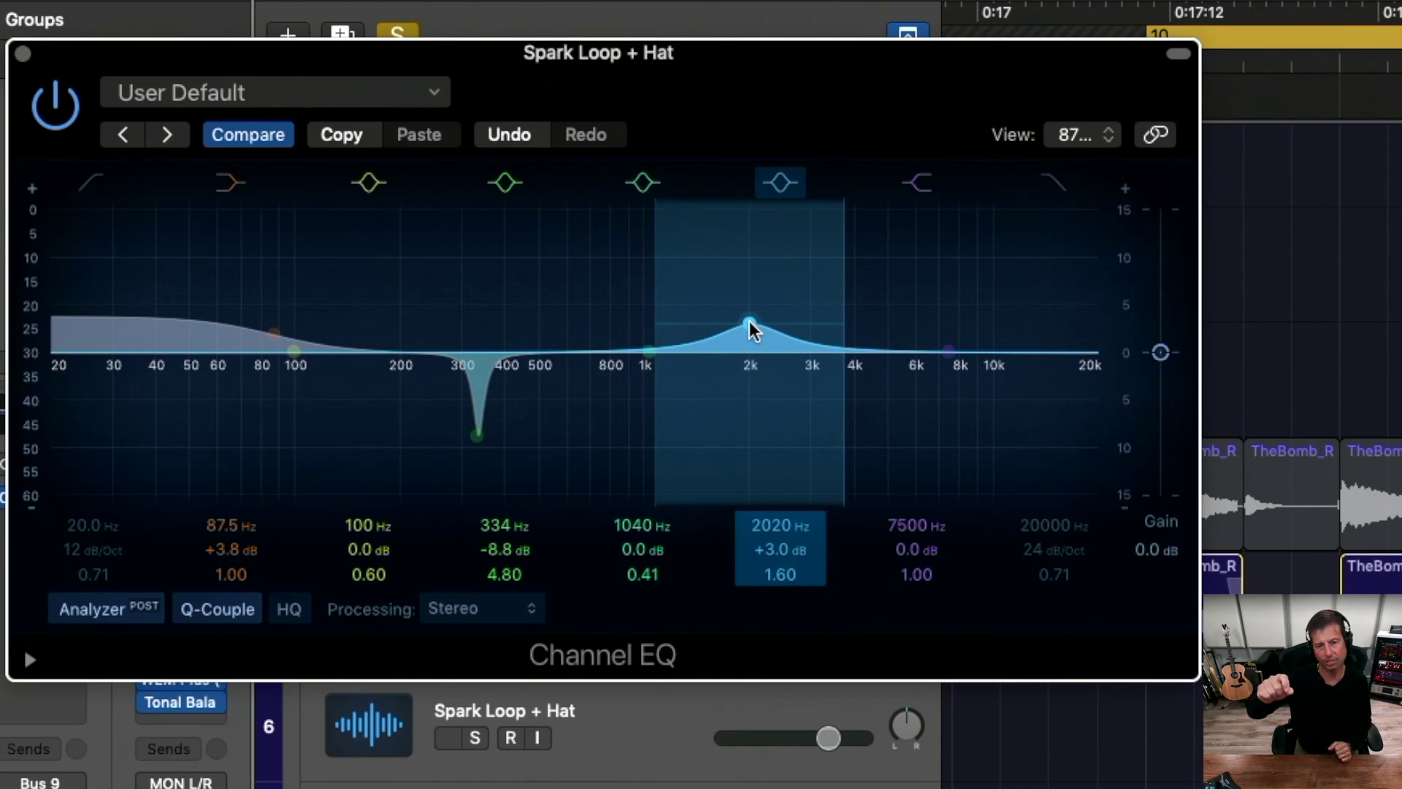
{"action": "mouse_move", "coordinate": [752, 330]}
{"action": "left_mouse_down"}
{"action": "mouse_move", "coordinate": [738, 319]}
{"action": "mouse_move", "coordinate": [751, 328]}
{"action": "mouse_move", "coordinate": [747, 310]}
{"action": "mouse_move", "coordinate": [749, 321]}
{"action": "left_mouse_up"}
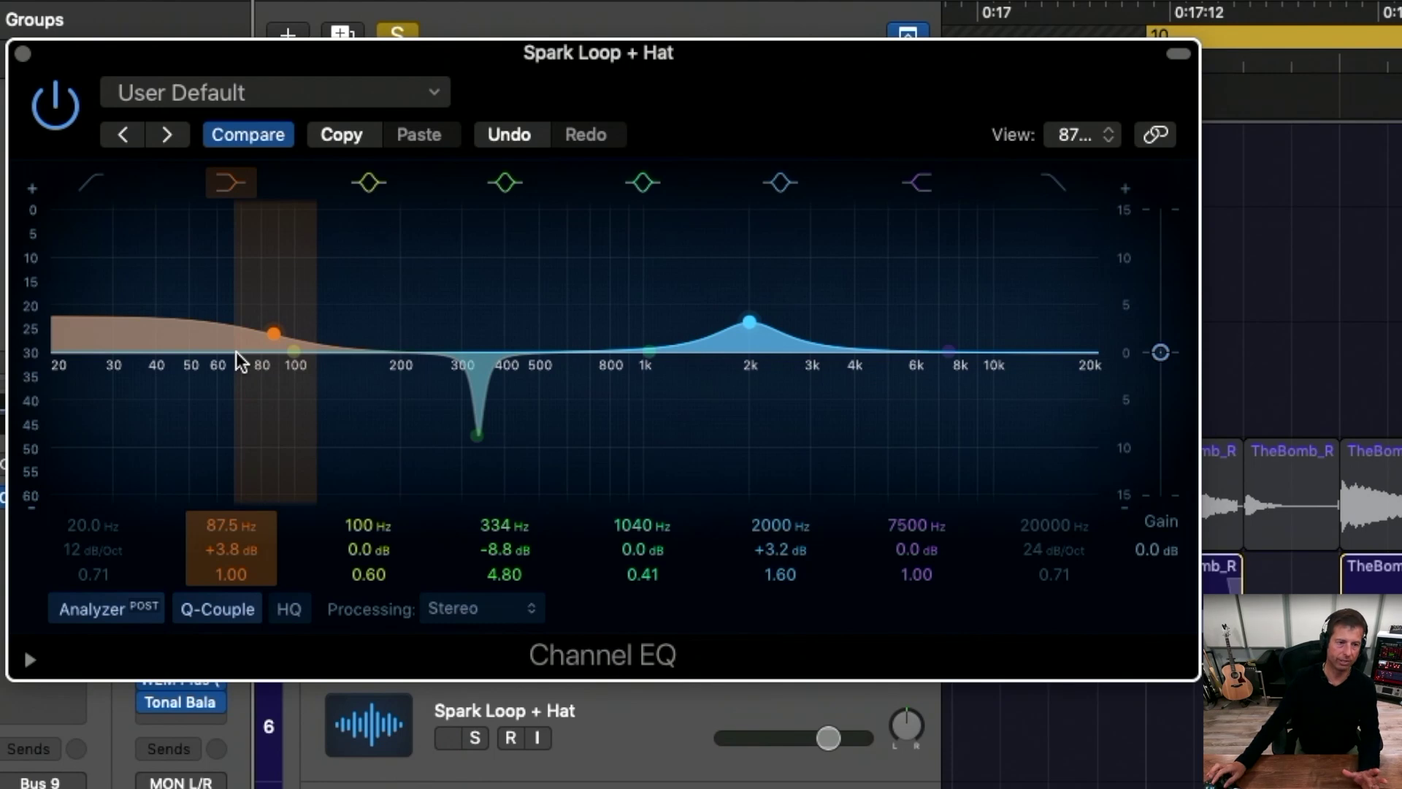
{"action": "left_click", "coordinate": [243, 93]}
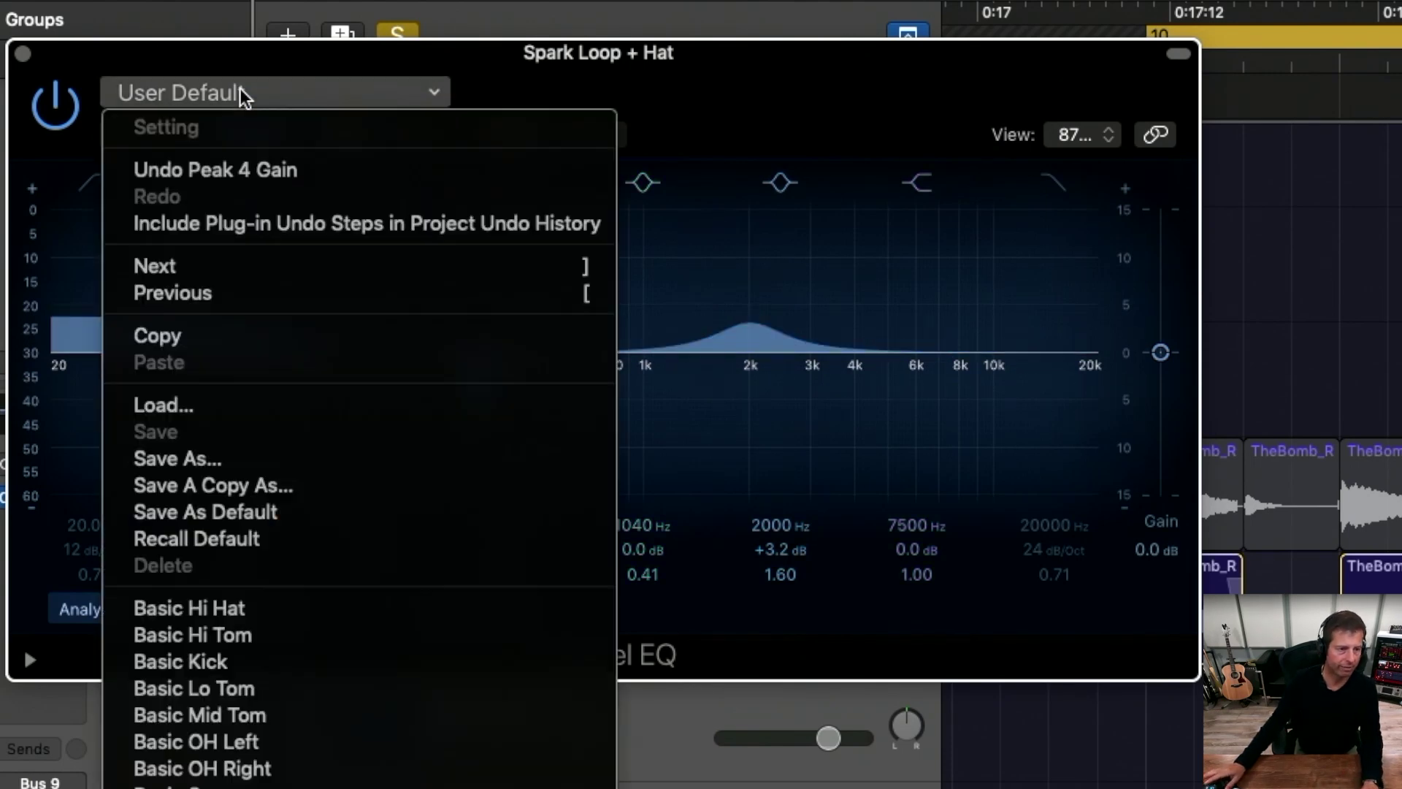
{"action": "left_click", "coordinate": [246, 662]}
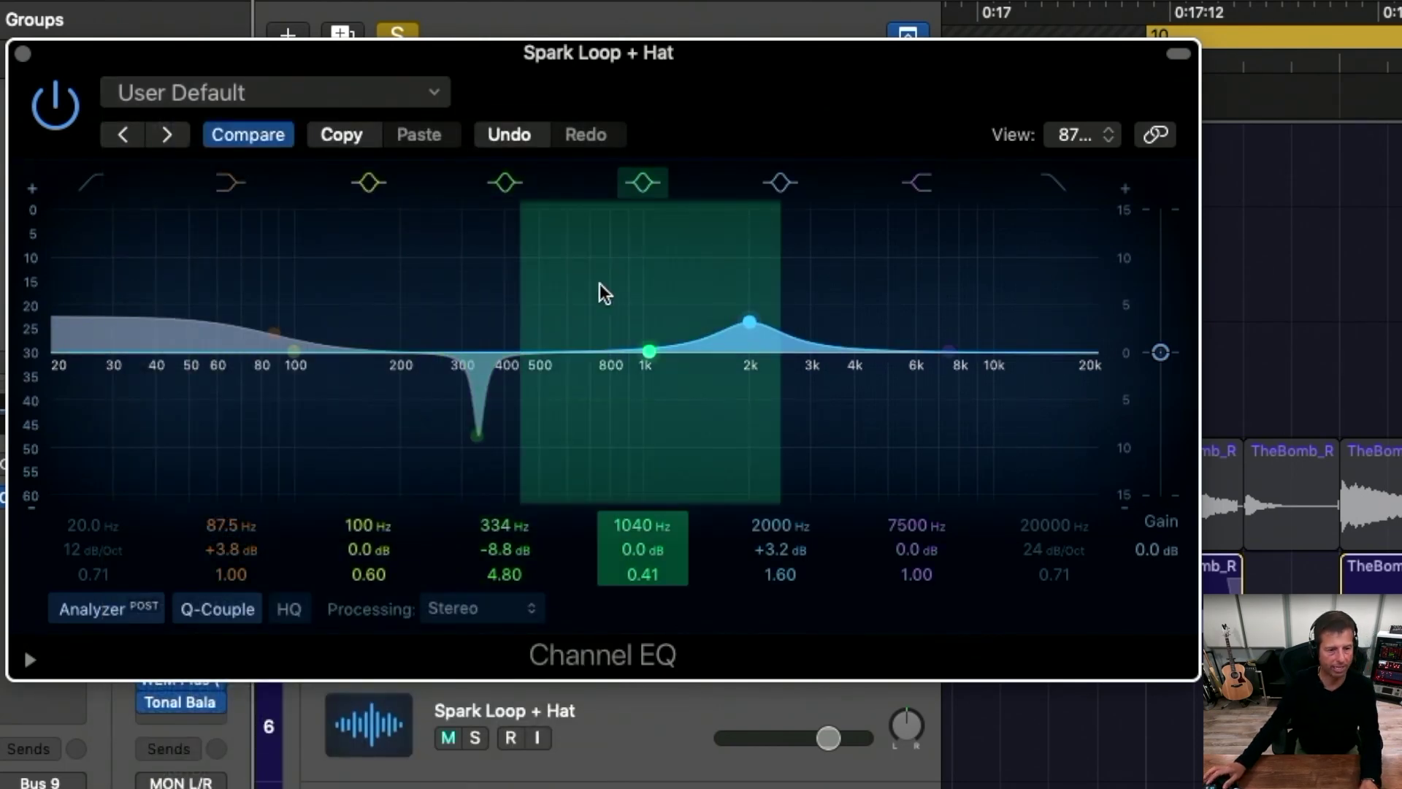
{"action": "left_click", "coordinate": [349, 95]}
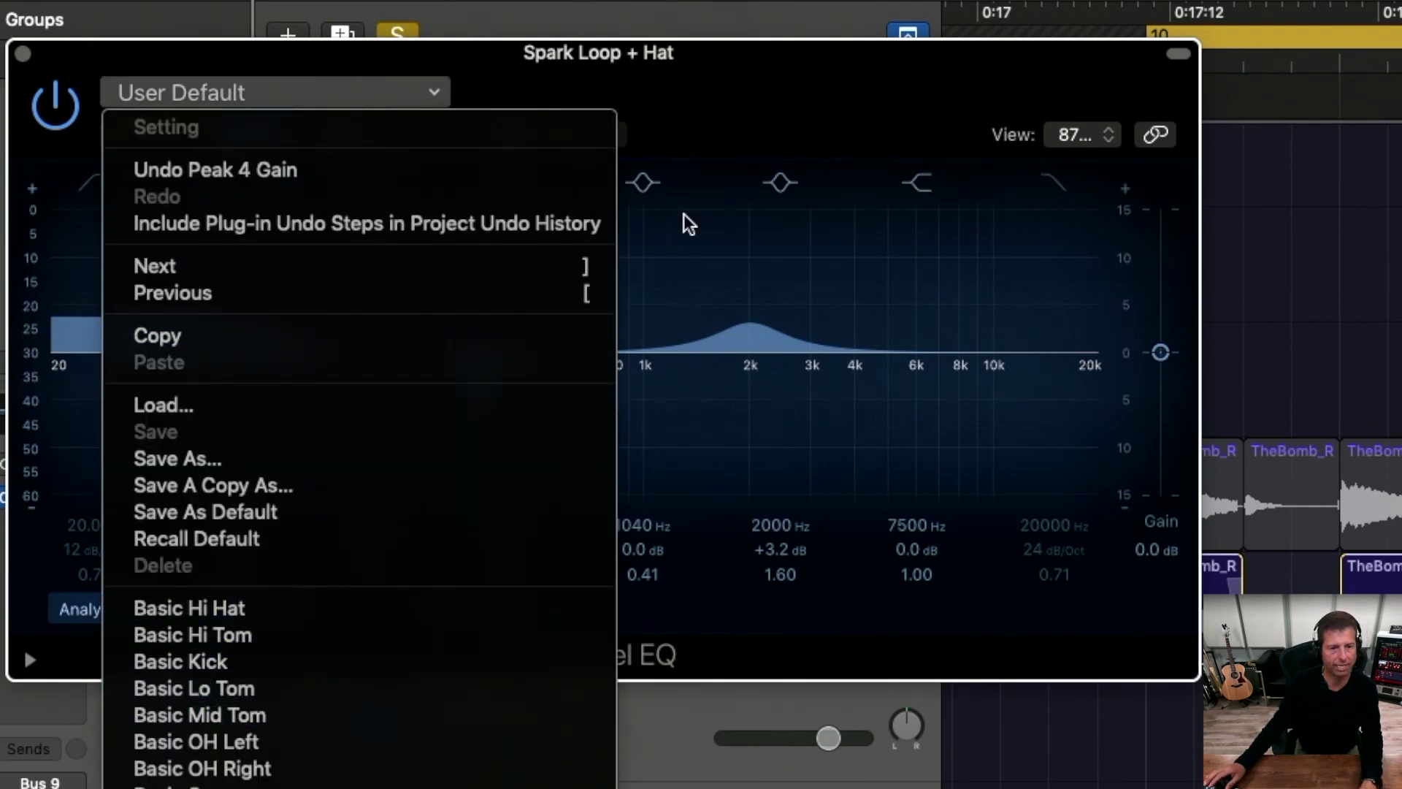
{"action": "left_click", "coordinate": [760, 64]}
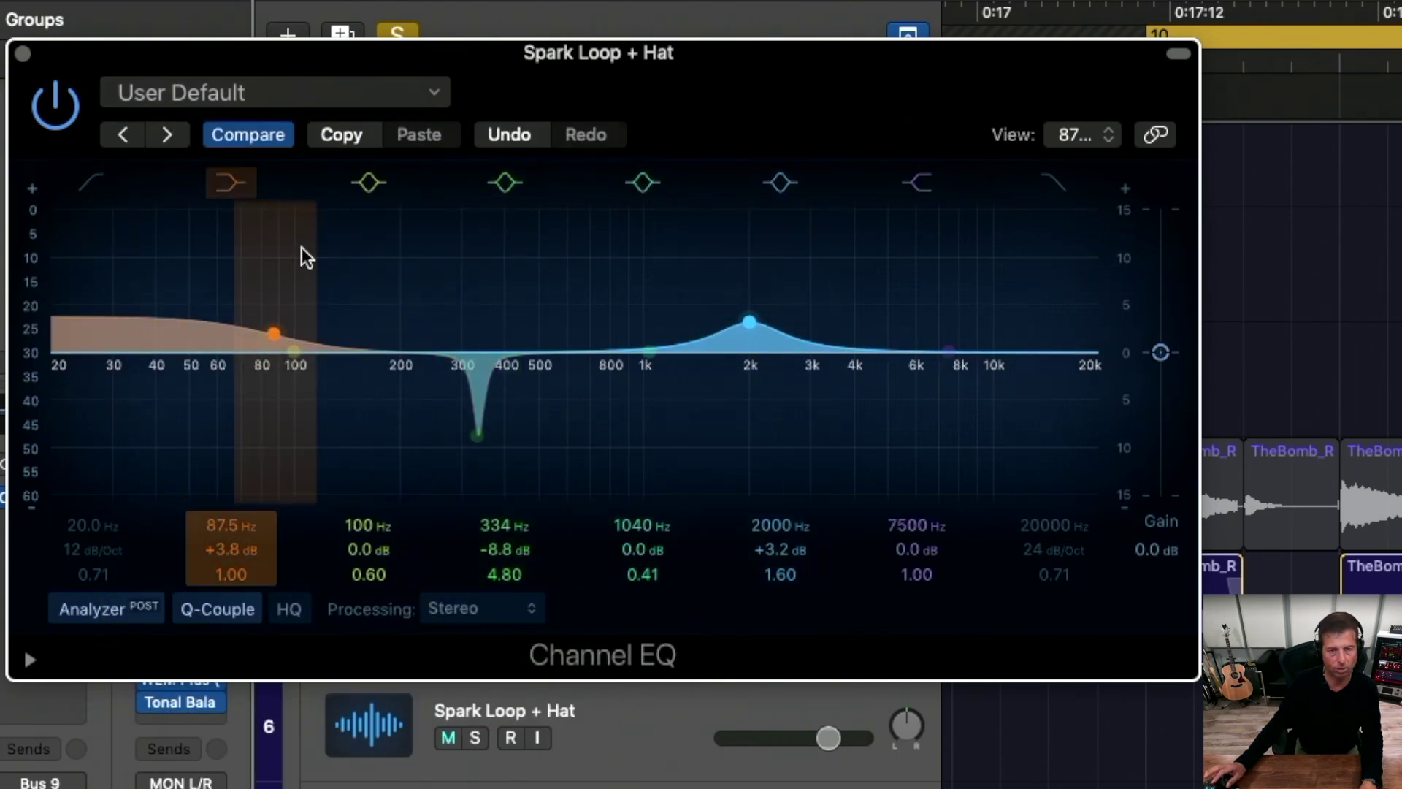
{"action": "left_click", "coordinate": [320, 93]}
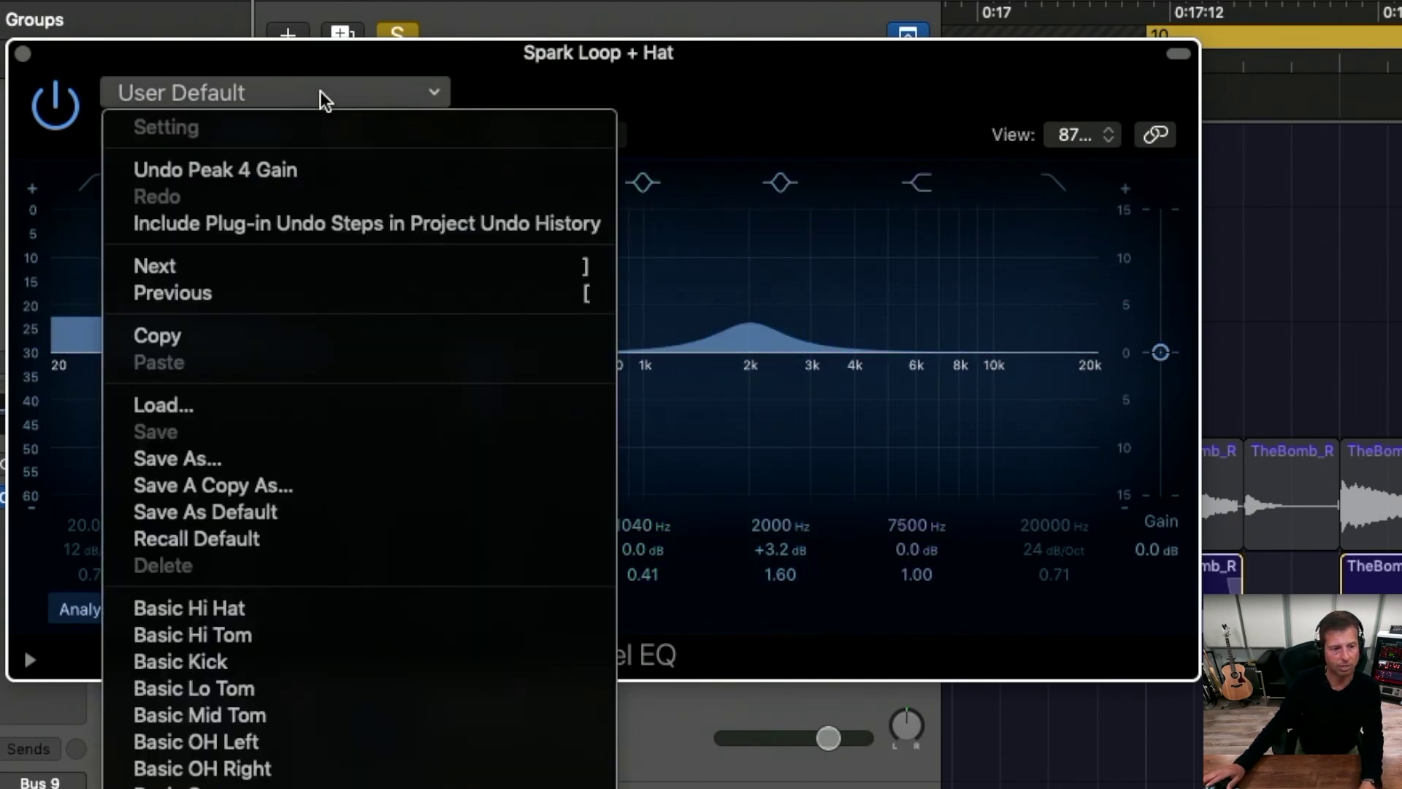
{"action": "left_click", "coordinate": [259, 468]}
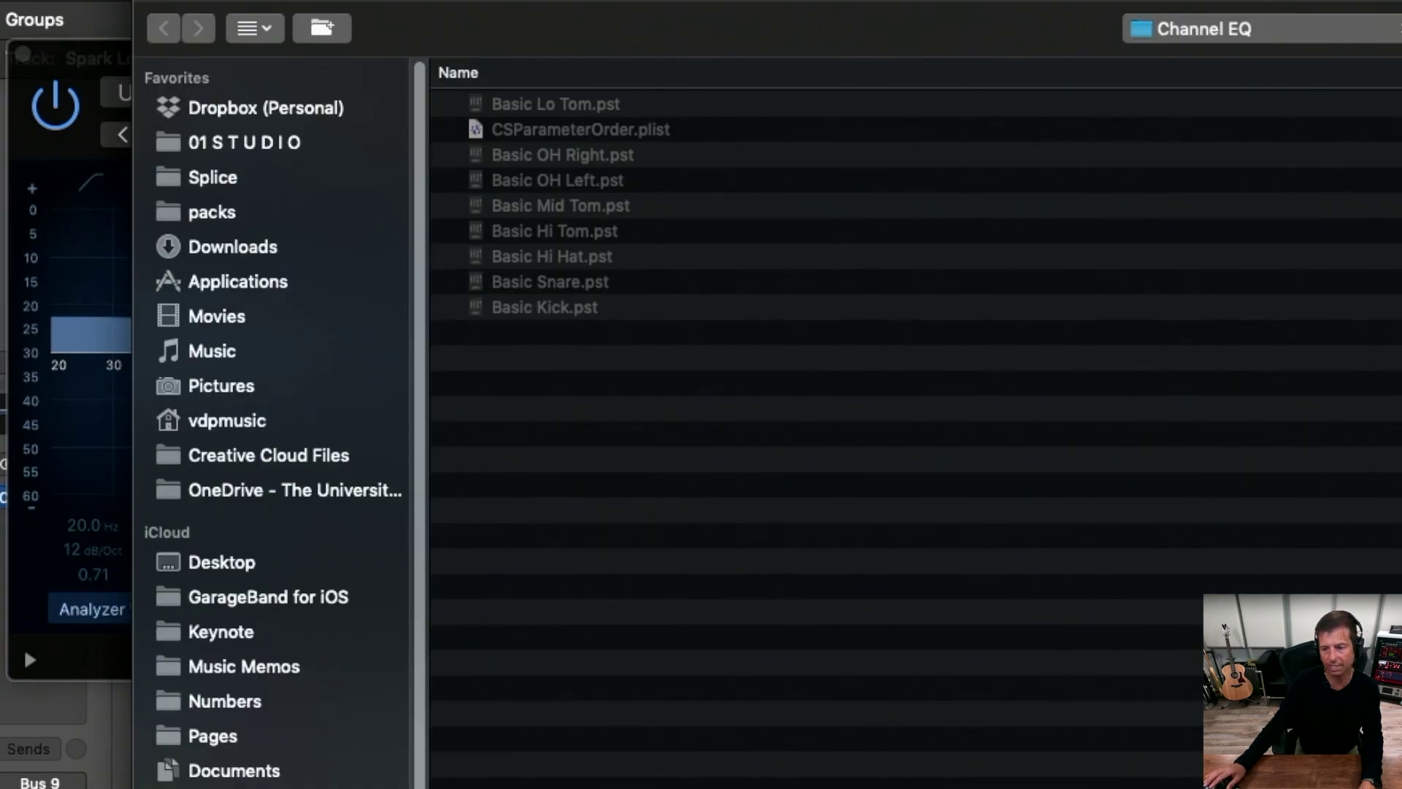
{"action": "key", "text": "Escape"}
Step: Load the Basic Kick preset into track 5's Channel EQ
{"action": "left_click", "coordinate": [248, 99]}
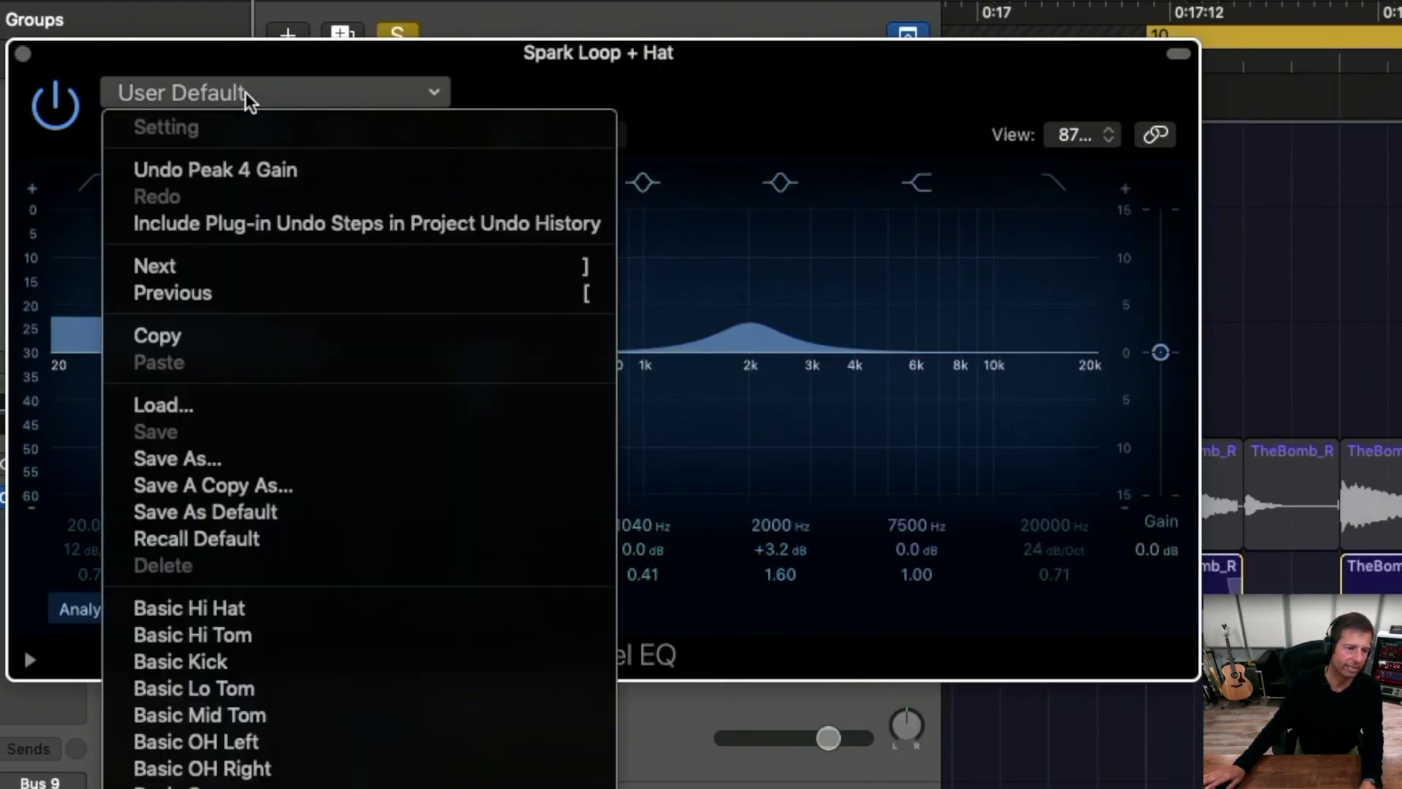
{"action": "left_click", "coordinate": [248, 662]}
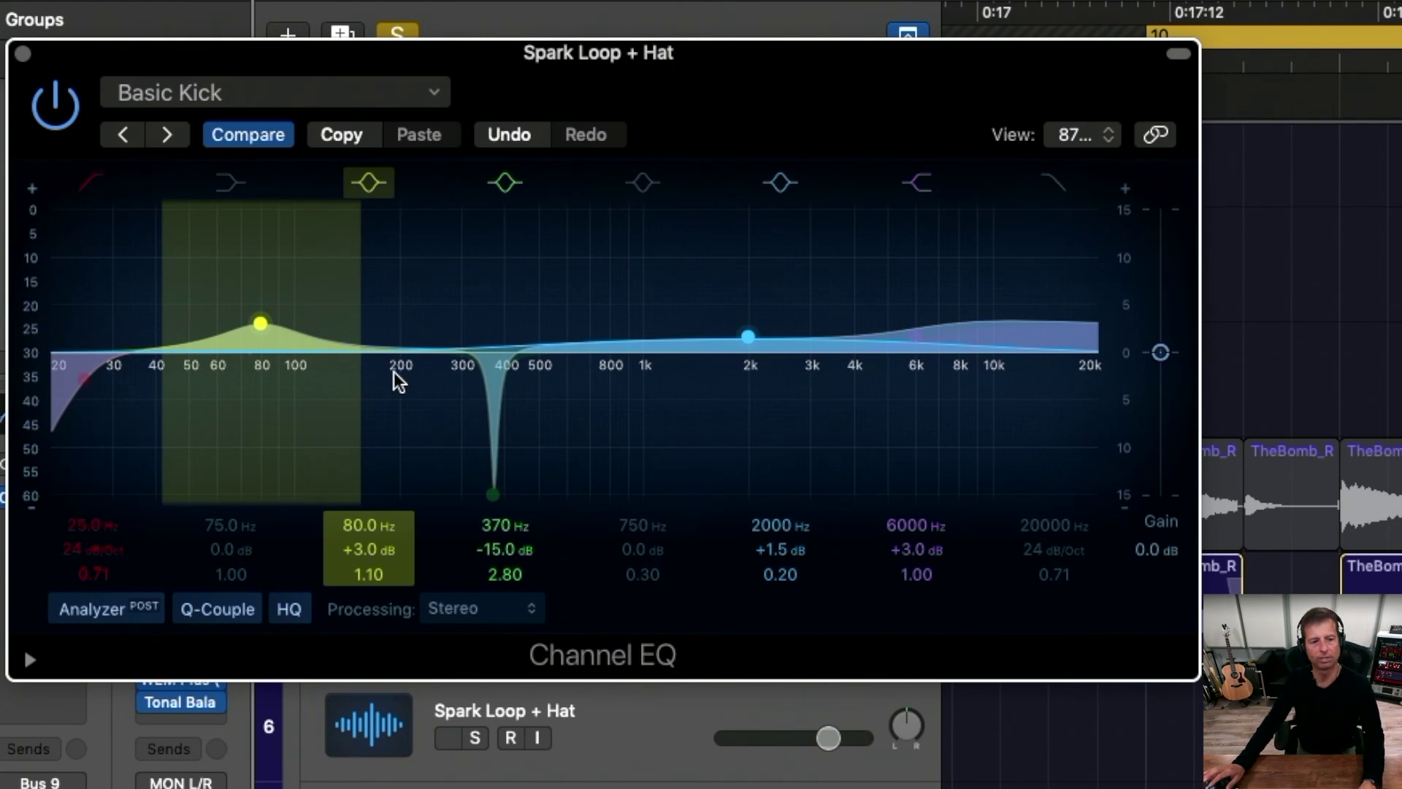
Step: Switch the preset's low shelf, 80 Hz peak and low-cut bands on and off to compare their effect on the curve
{"action": "left_click", "coordinate": [230, 182]}
{"action": "left_click", "coordinate": [230, 183]}
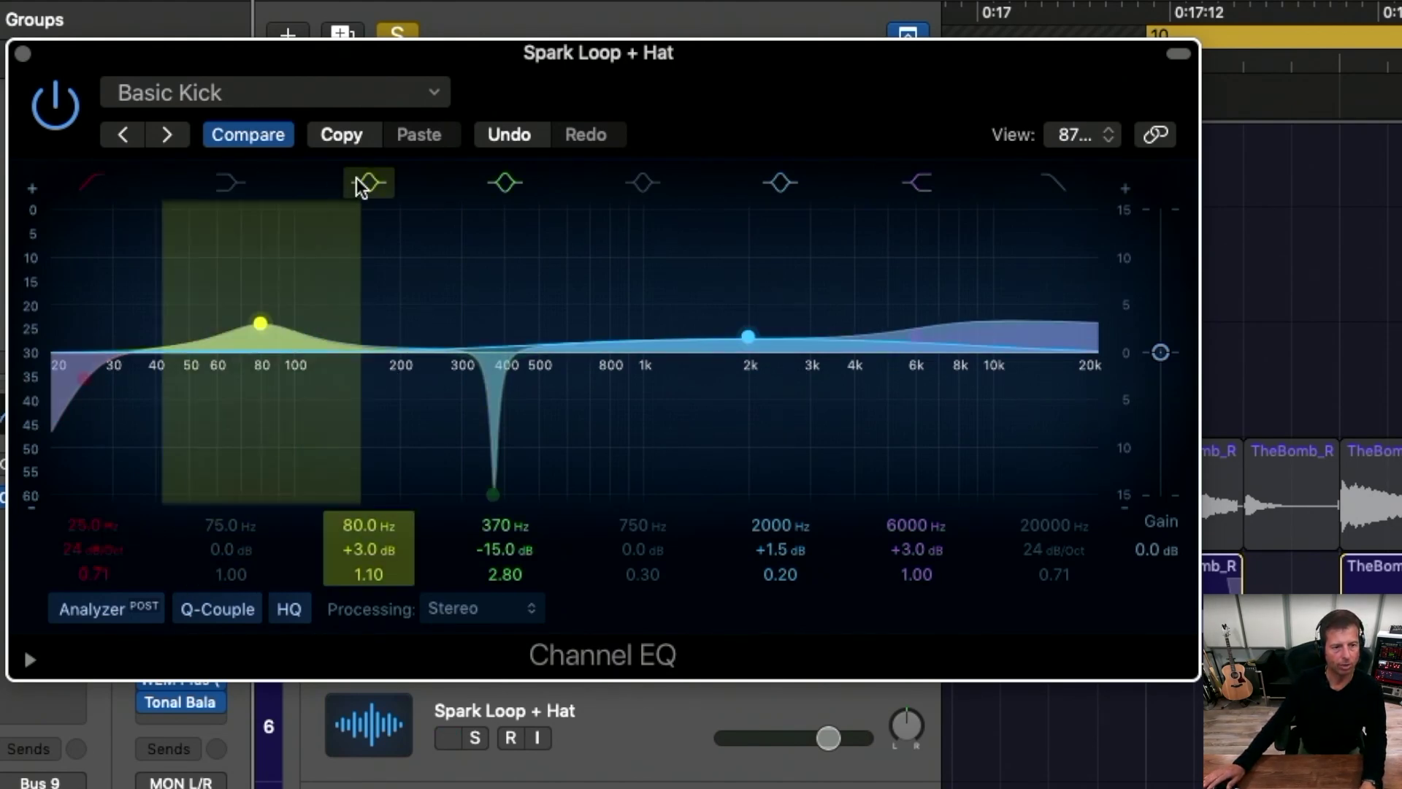
{"action": "left_click", "coordinate": [367, 184]}
{"action": "left_click", "coordinate": [368, 184]}
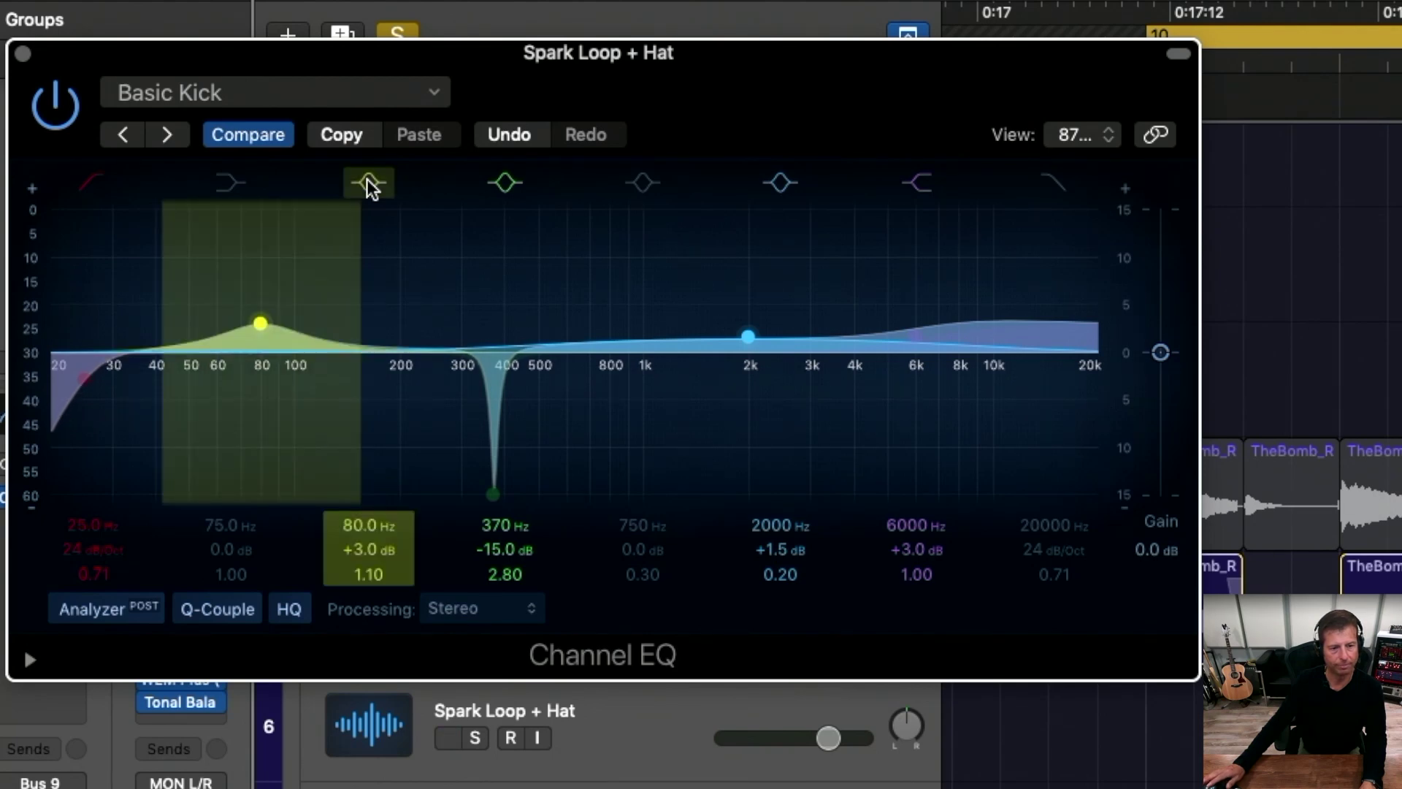
{"action": "left_click", "coordinate": [87, 191]}
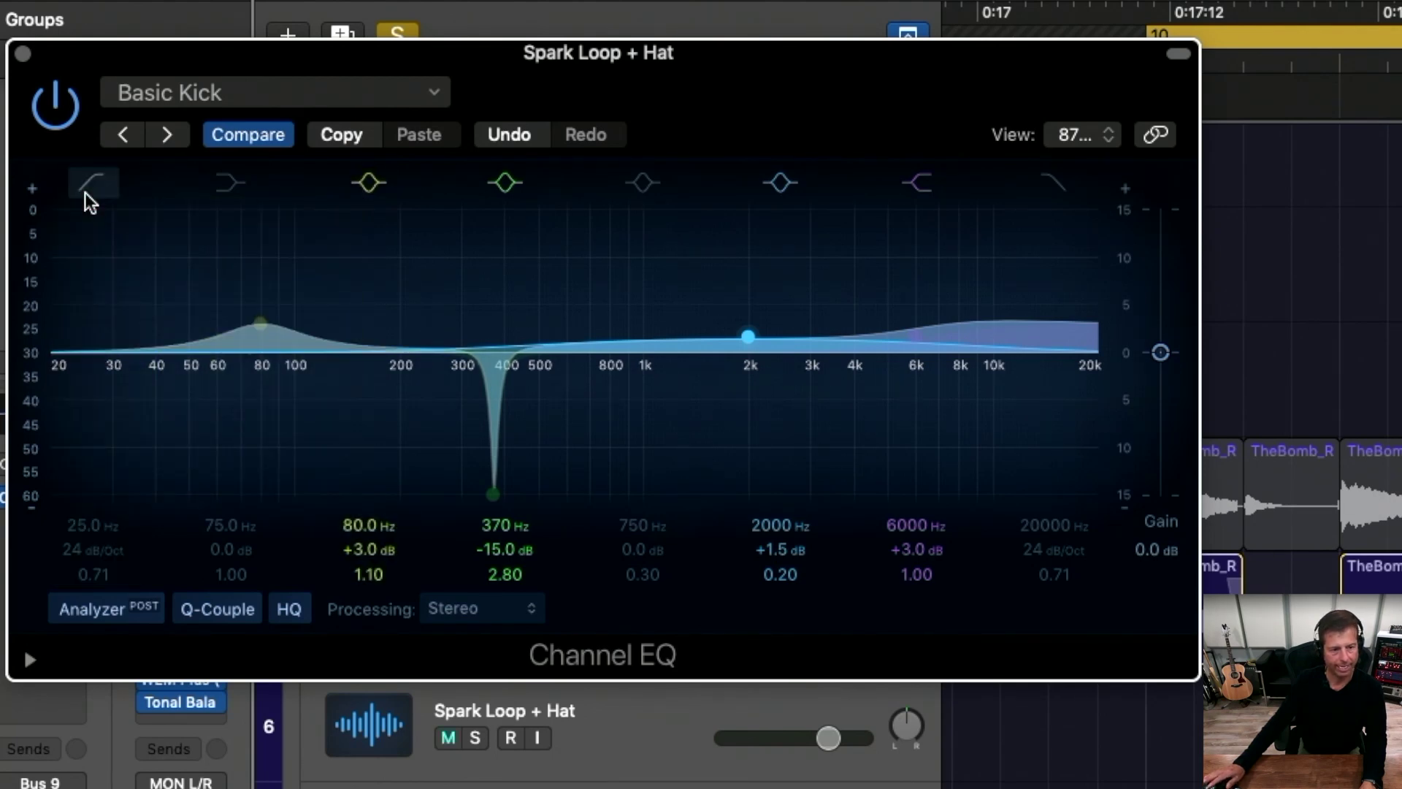
{"action": "left_click", "coordinate": [84, 191]}
Step: Turn off the preset's 370 Hz cut band and toggle the 2000 Hz peak band to compare its effect
{"action": "left_click", "coordinate": [507, 190]}
{"action": "left_click", "coordinate": [507, 190]}
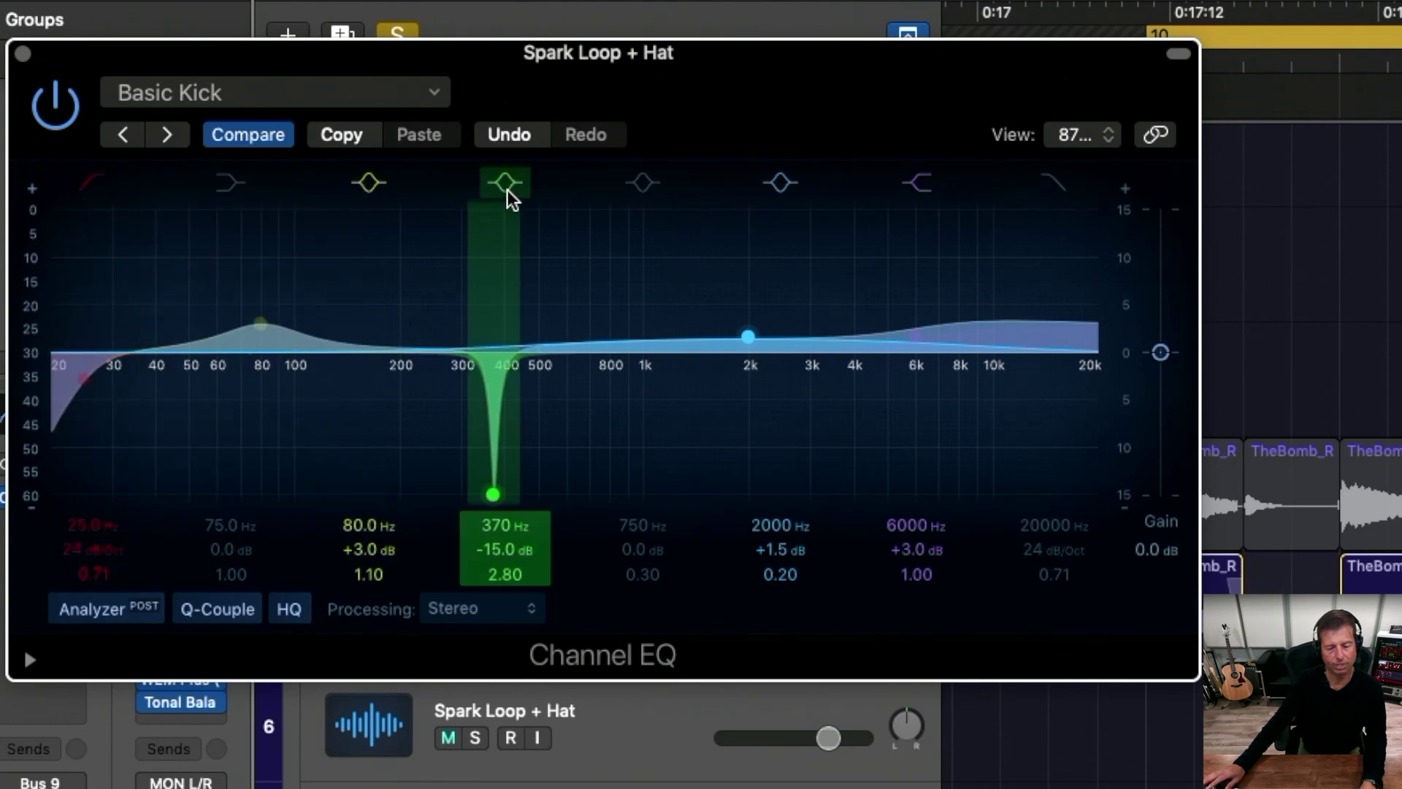
{"action": "left_click", "coordinate": [511, 191]}
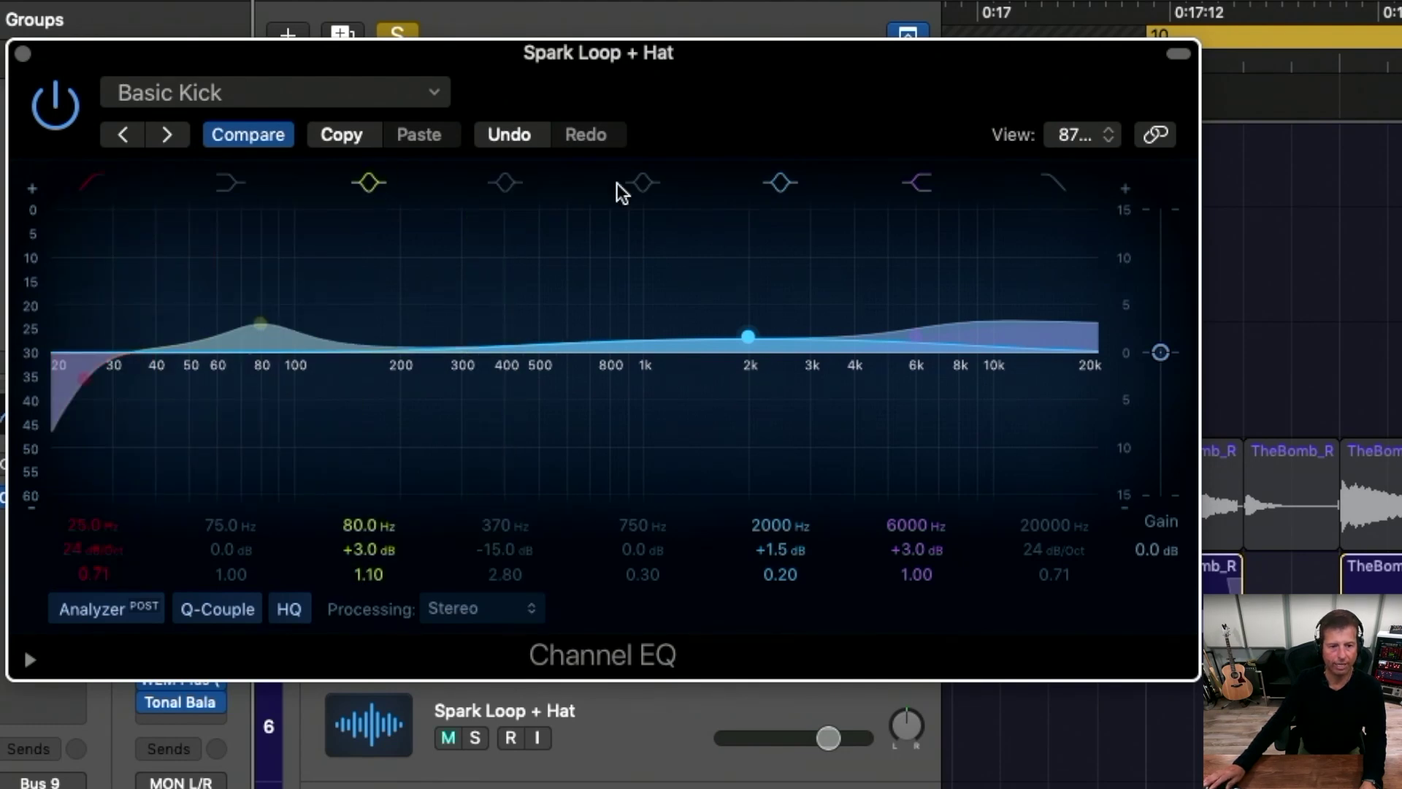
{"action": "left_click", "coordinate": [779, 182]}
{"action": "left_click", "coordinate": [779, 182]}
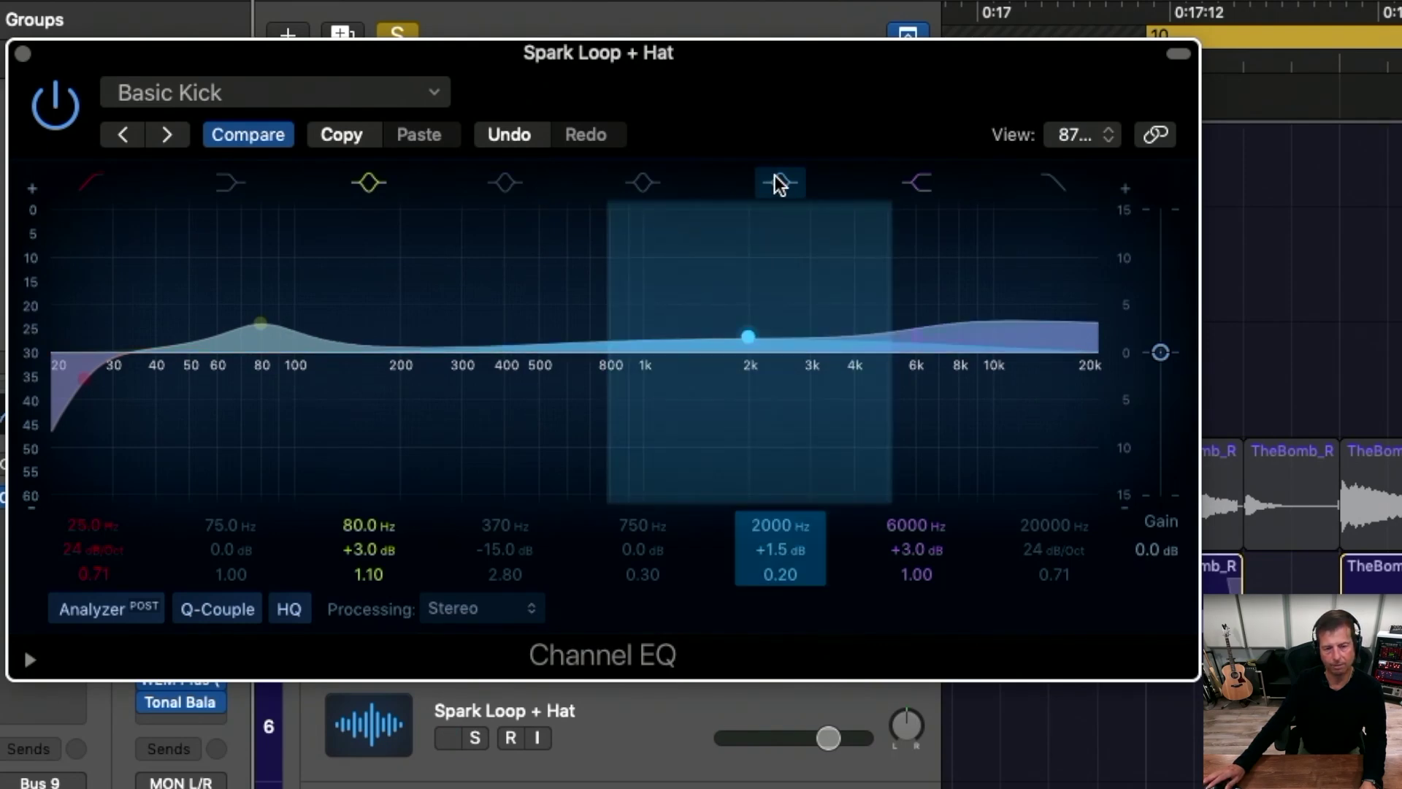
Step: Toggle the 2000 Hz peak and 6000 Hz high shelf bands to compare them, and turn the 370 Hz cut back on
{"action": "left_click", "coordinate": [779, 182]}
{"action": "left_click", "coordinate": [917, 182]}
{"action": "left_click", "coordinate": [917, 182]}
{"action": "left_click", "coordinate": [782, 194]}
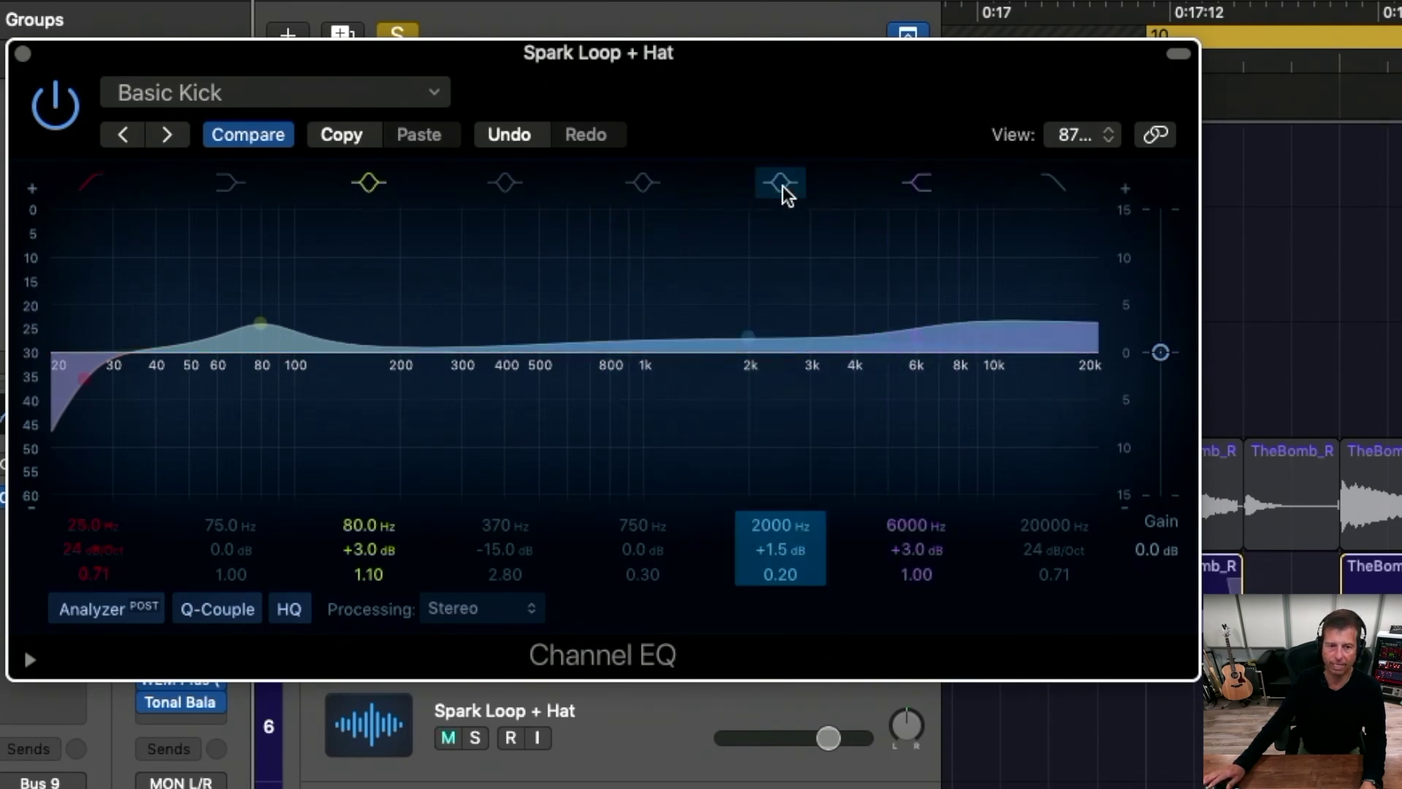
{"action": "left_click", "coordinate": [502, 183]}
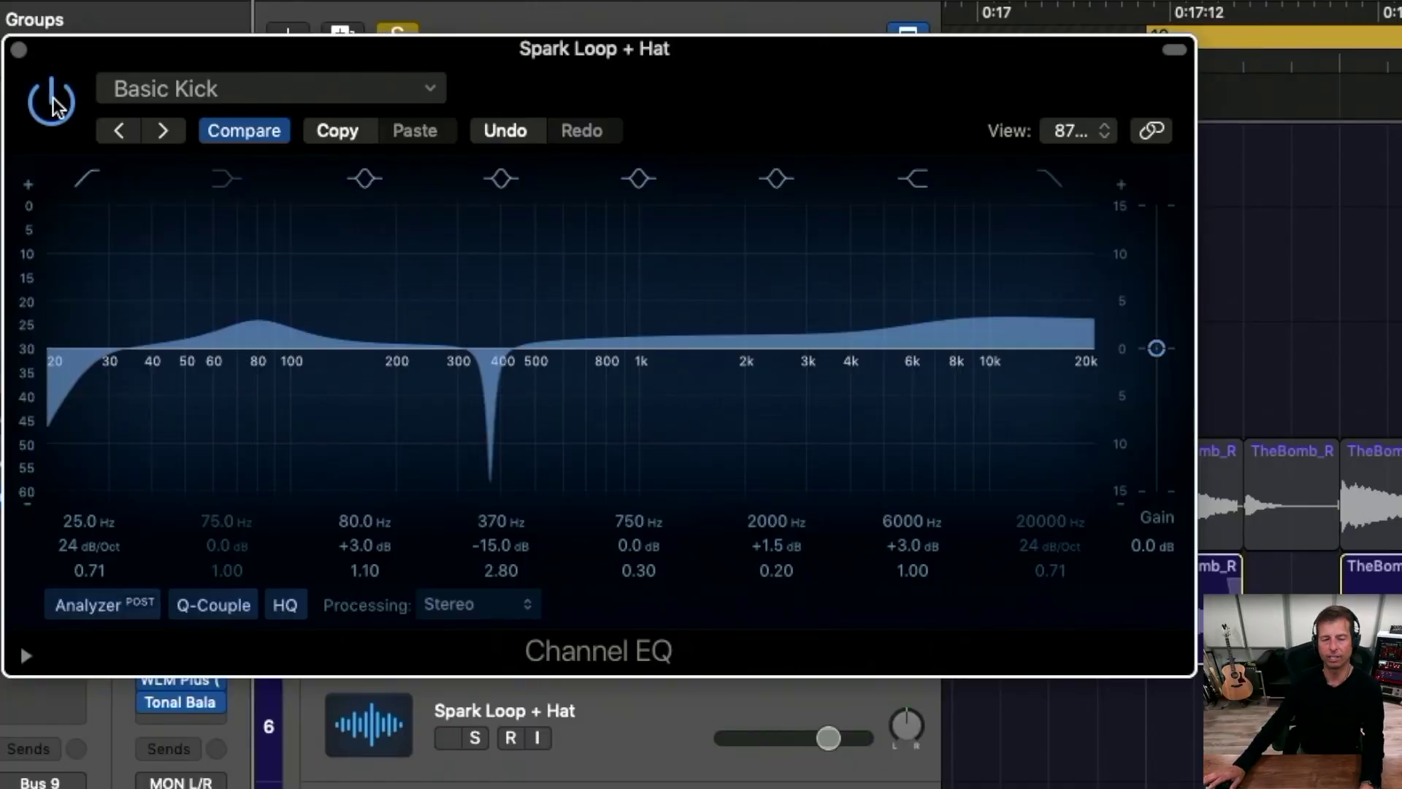
Step: Play the kick and repeatedly bypass and re-enable the Channel EQ to compare the preset with the dry sound
{"action": "key", "text": "space"}
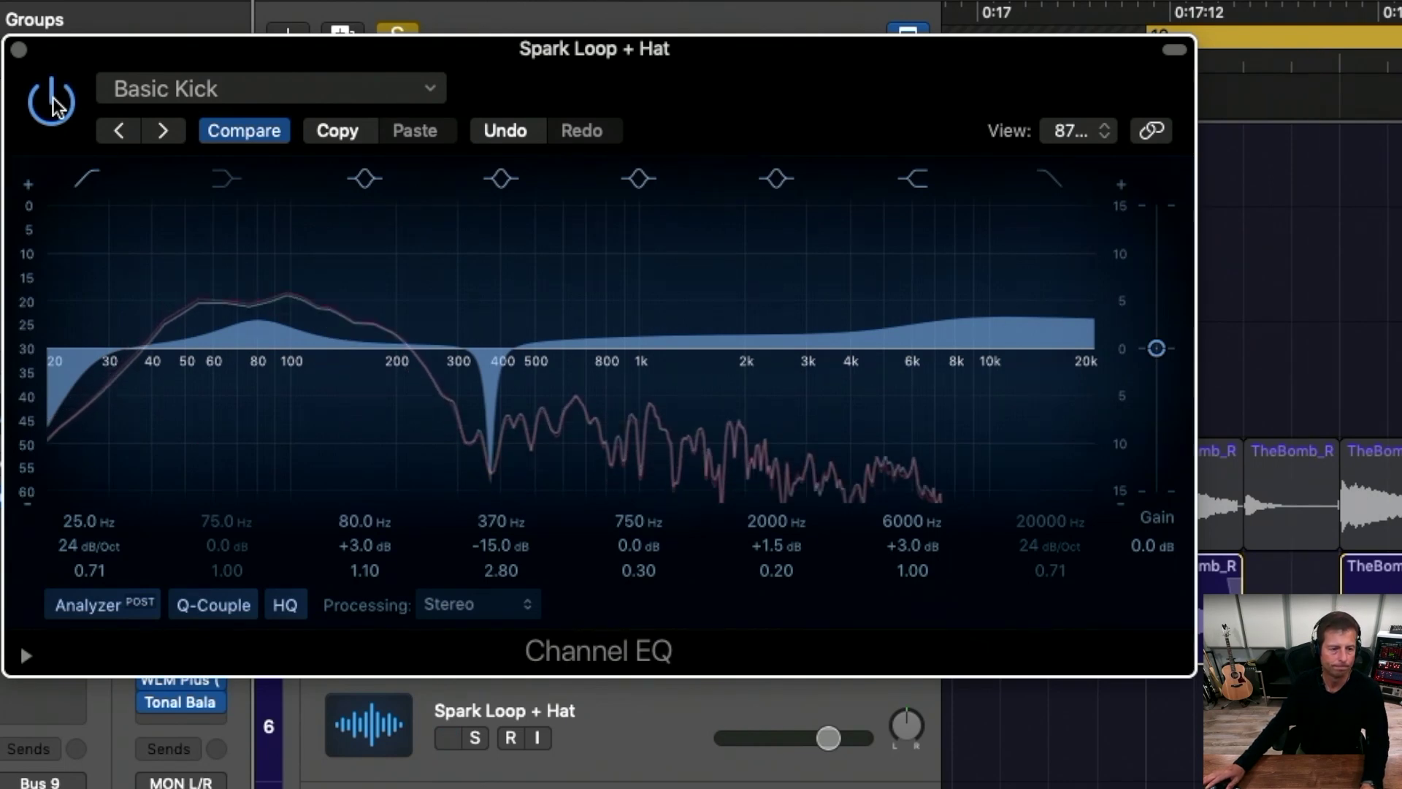
{"action": "left_click", "coordinate": [53, 105]}
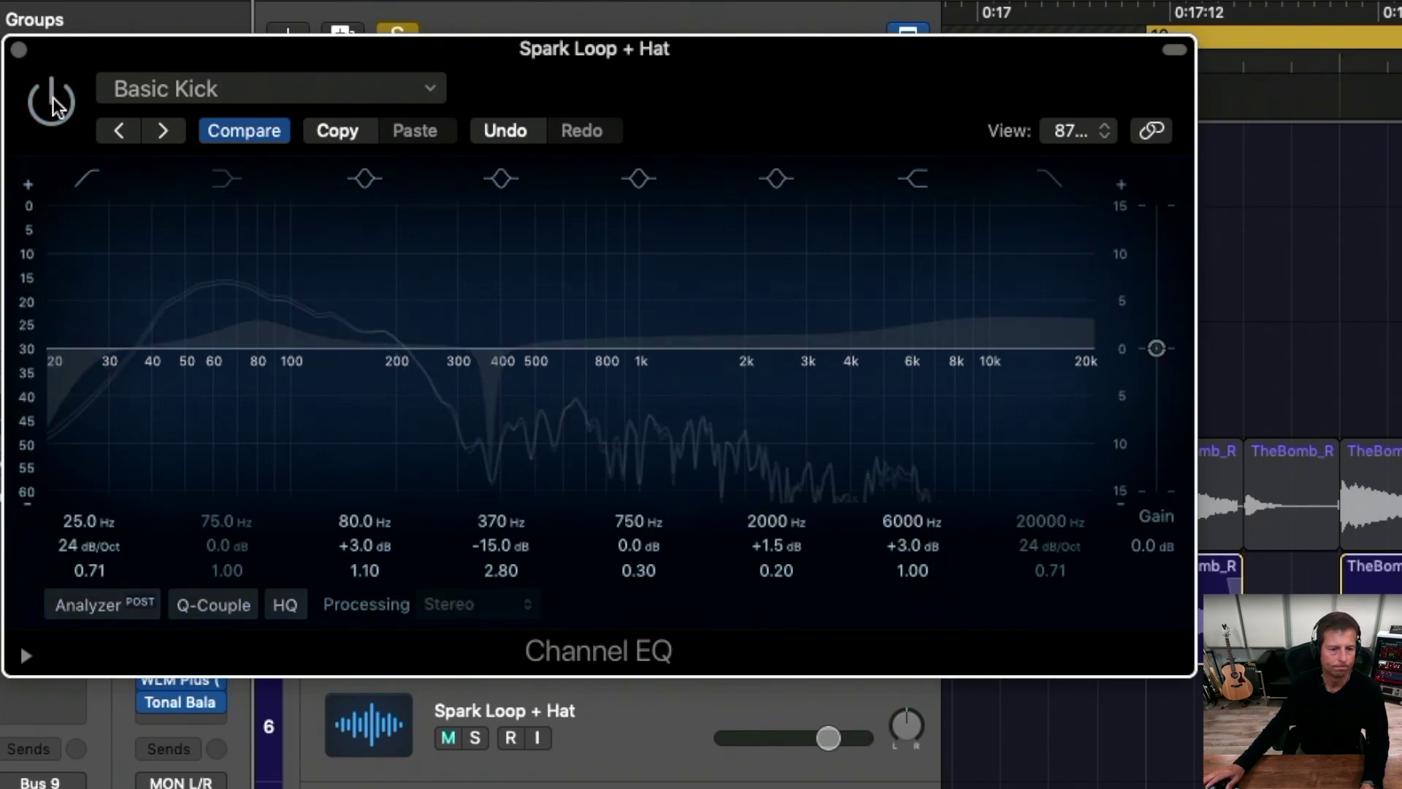
{"action": "left_click", "coordinate": [52, 105]}
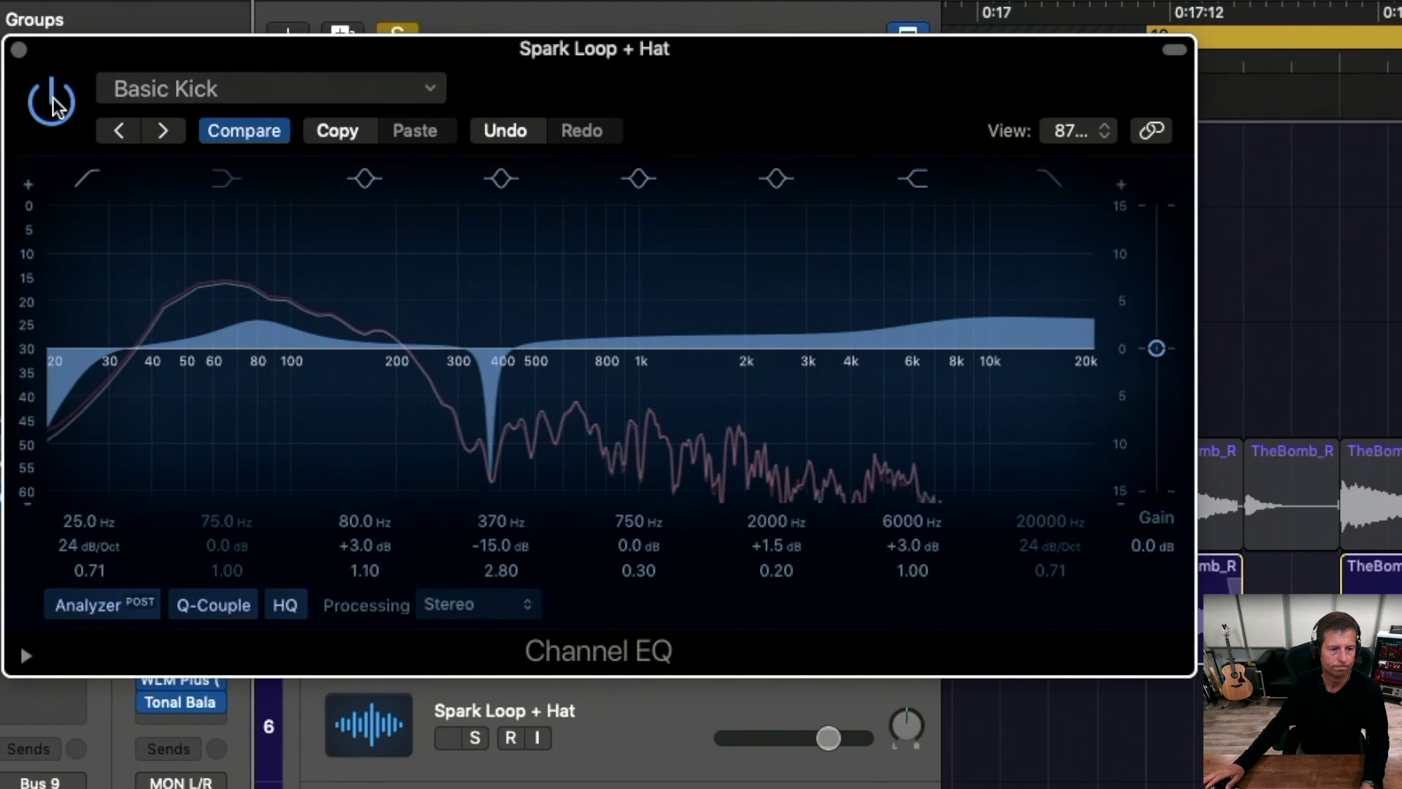
{"action": "left_click", "coordinate": [53, 104]}
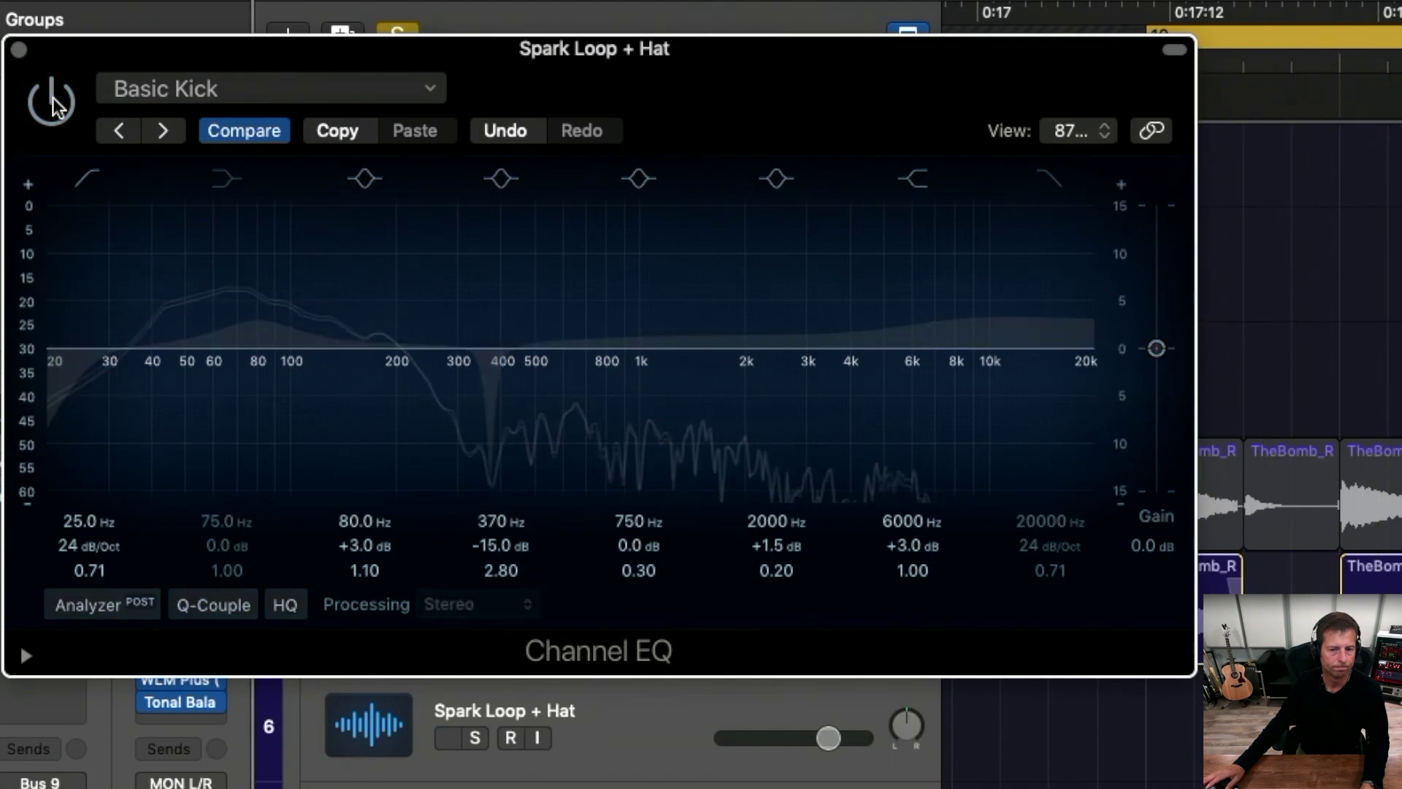
{"action": "left_click", "coordinate": [53, 105]}
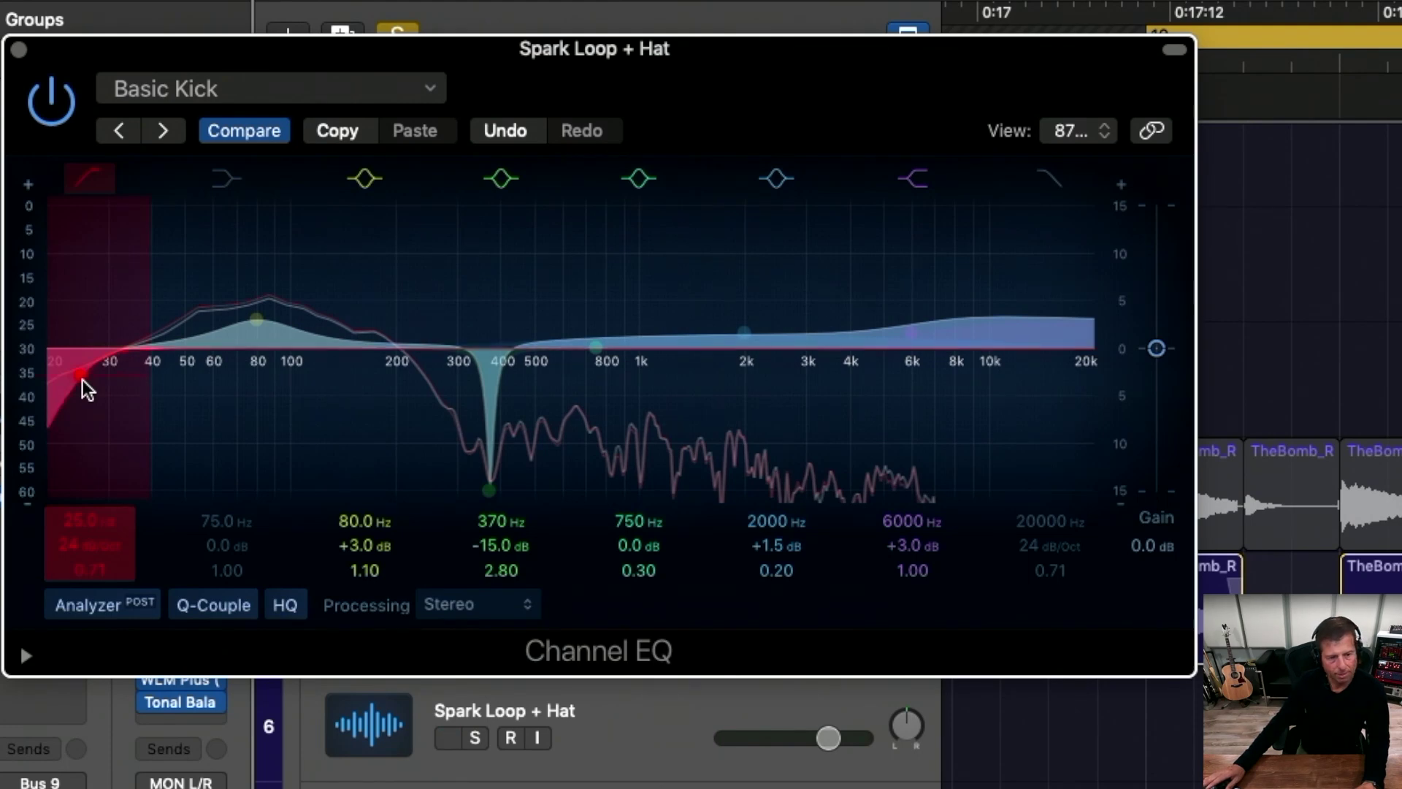
Step: Shift the low cut to 25.2 Hz with a Q of 0.67, and widen the 370 Hz cut to a Q of 1.50
{"action": "left_click_drag", "start_coordinate": [80, 378], "coordinate": [83, 383]}
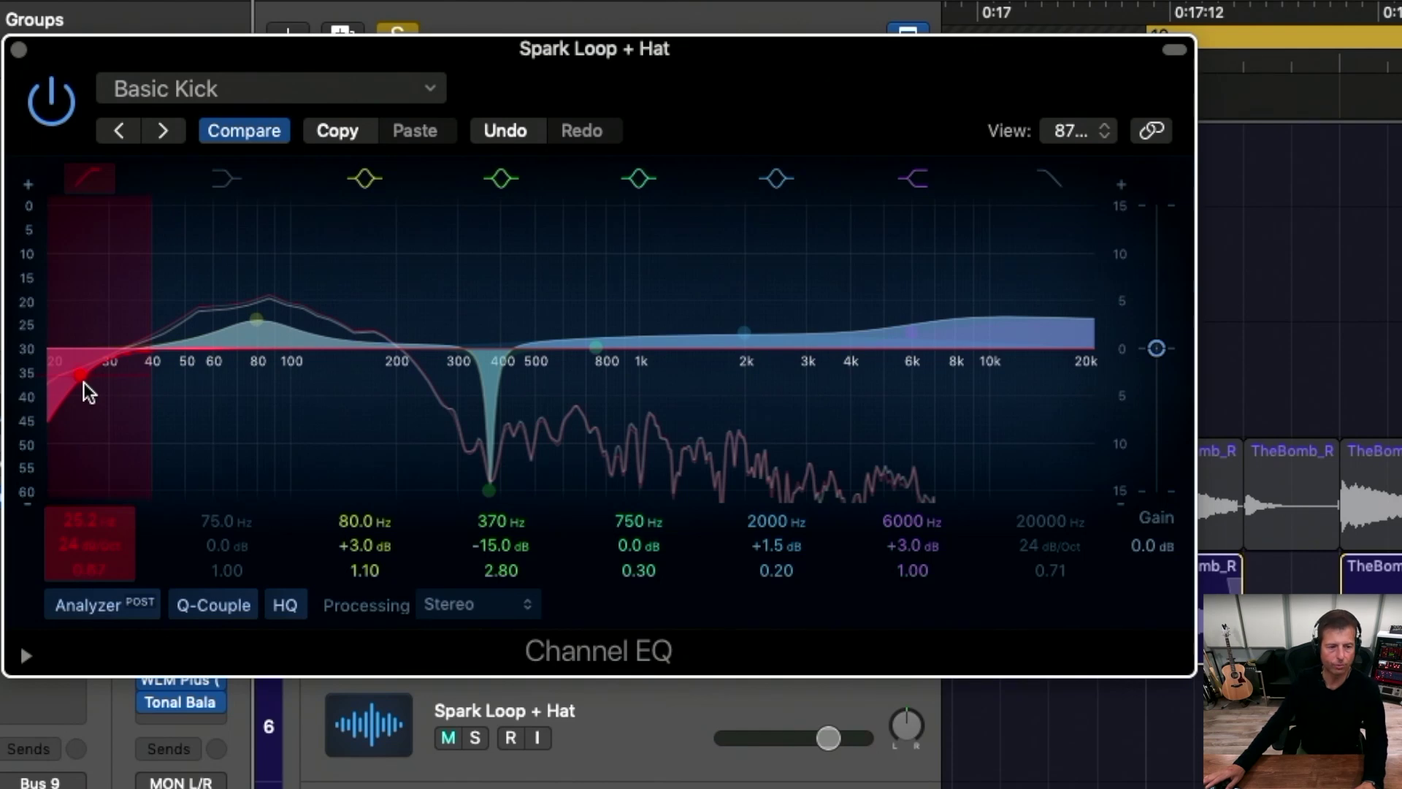
{"action": "key", "text": "ctrl+m"}
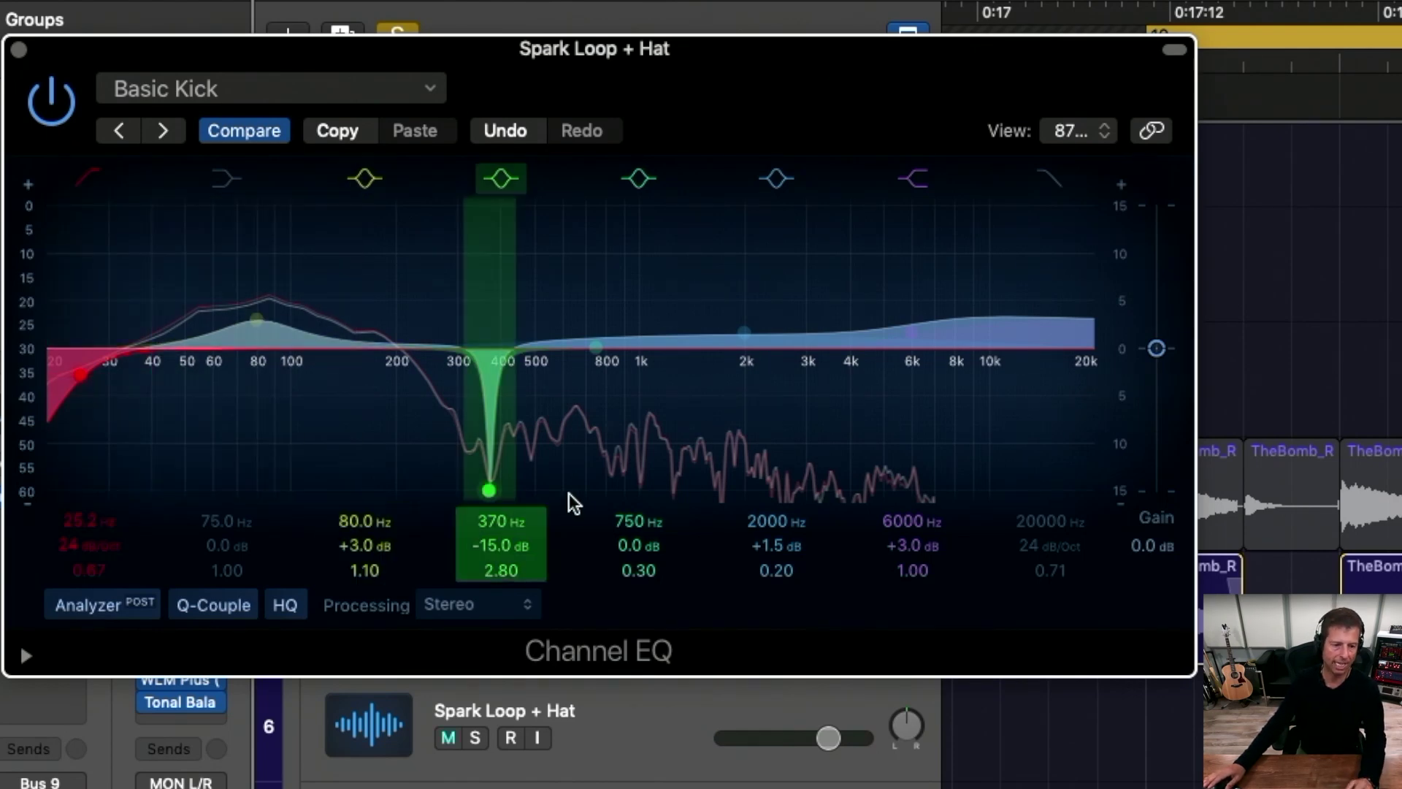
{"action": "key", "text": "ctrl+m"}
{"action": "key", "text": "ctrl+m"}
{"action": "left_click_drag", "start_coordinate": [504, 563], "coordinate": [504, 614]}
{"action": "key", "text": "ctrl+m"}
{"action": "key", "text": "ctrl+m"}
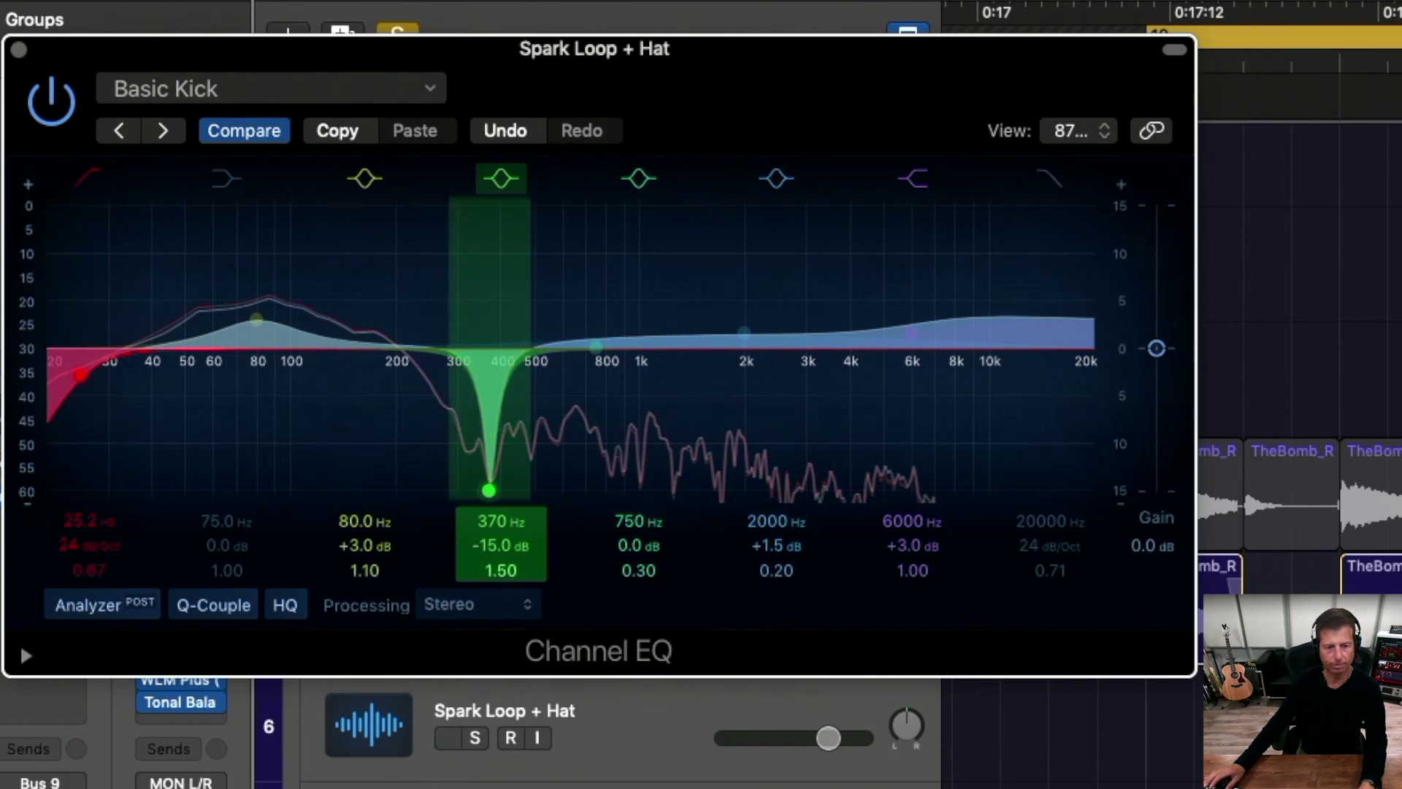
Step: Boost the 370 Hz band by 14.2 dB at 374 Hz and toggle it to hear the boxy frequencies
{"action": "left_click_drag", "start_coordinate": [502, 480], "coordinate": [492, 140]}
{"action": "key", "text": "ctrl+m"}
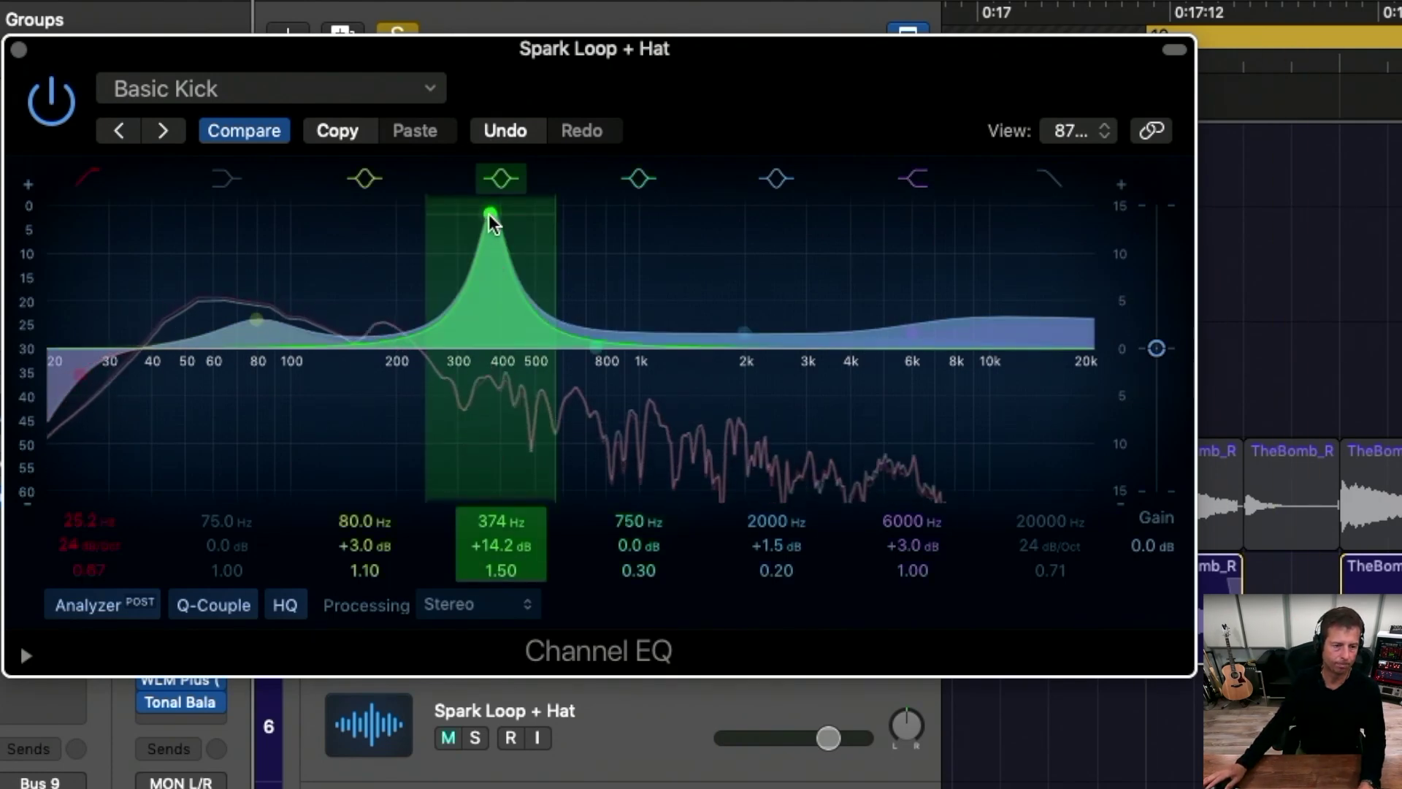
{"action": "left_click", "coordinate": [497, 179]}
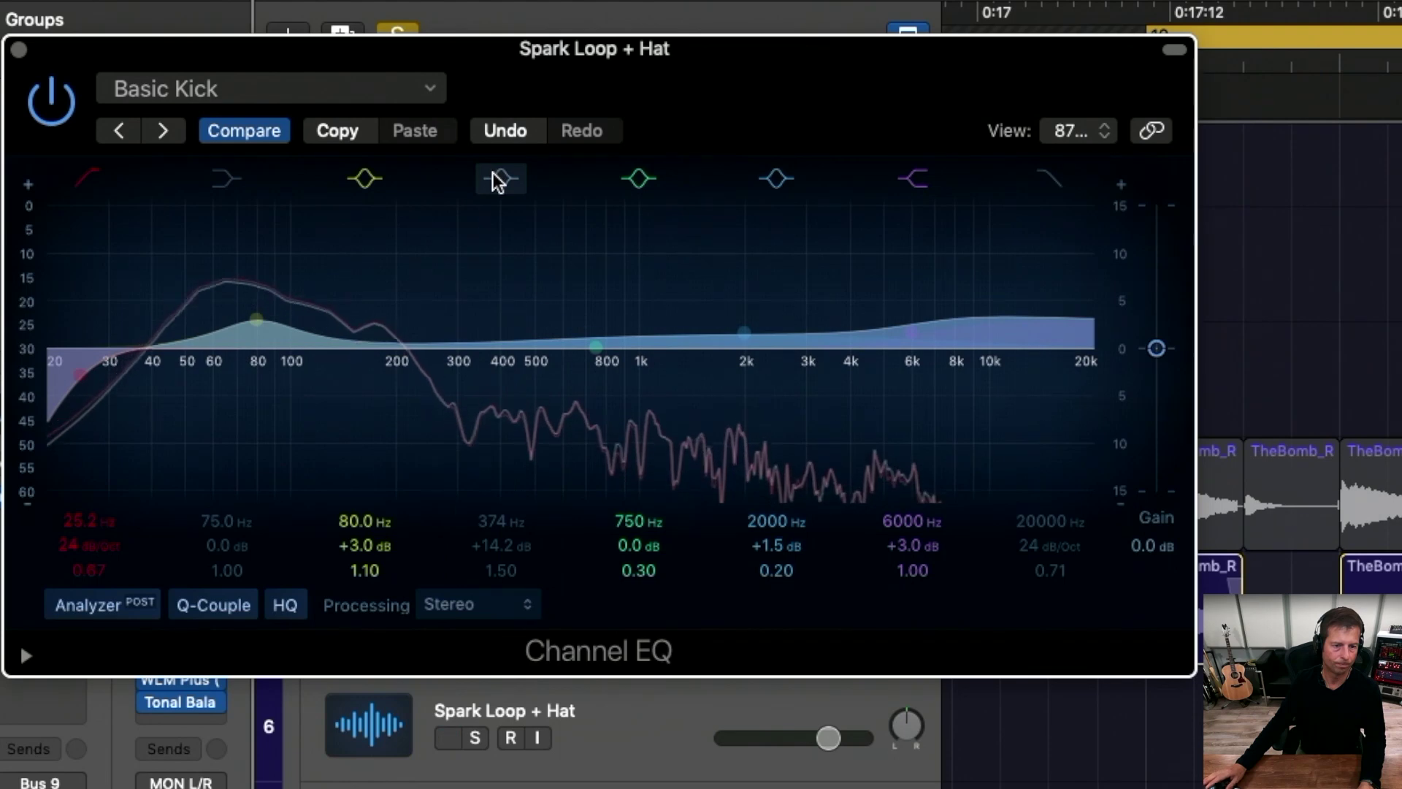
{"action": "left_click", "coordinate": [493, 175]}
{"action": "key", "text": "ctrl+m"}
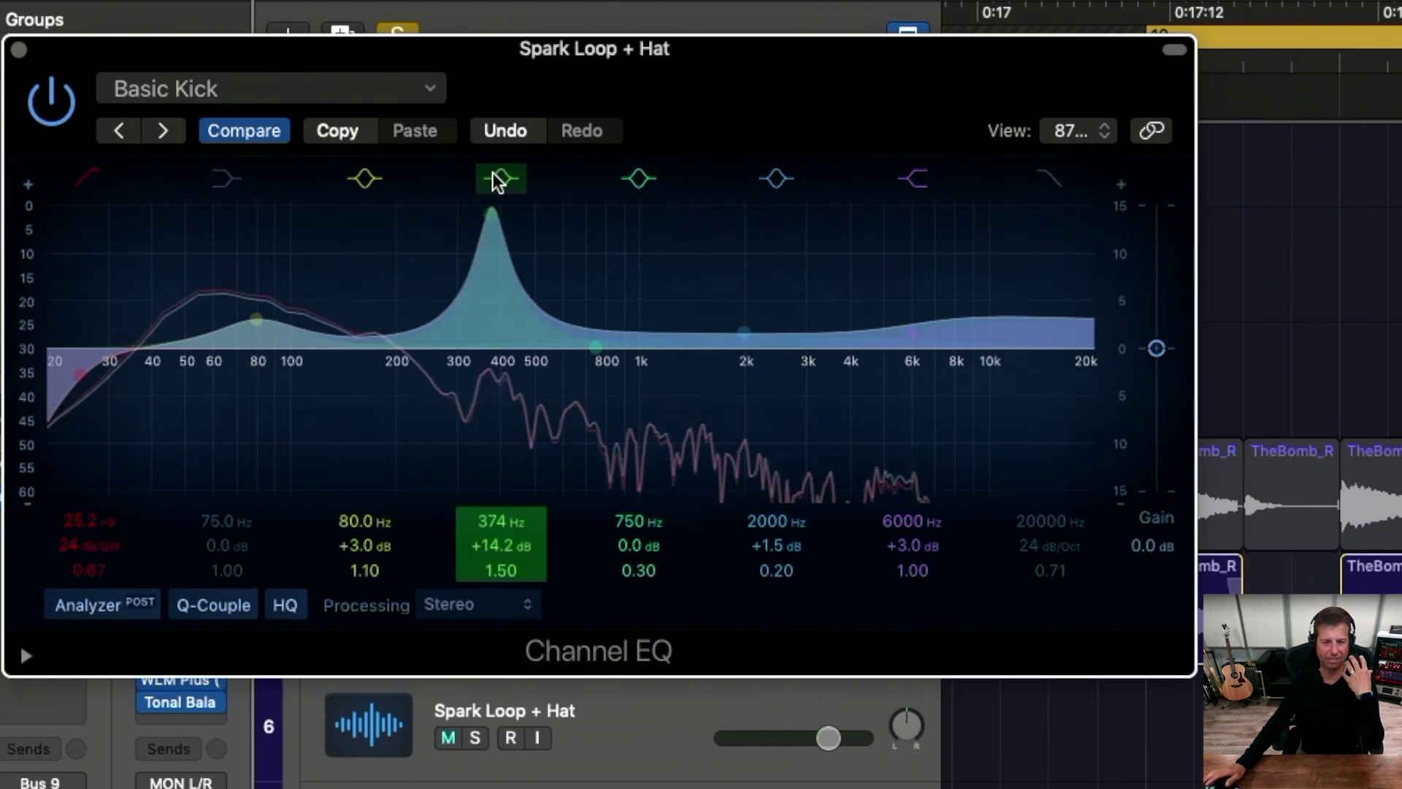
Step: Turn the boosted low-mid band into a 12.9 dB cut at 358 Hz with a Q of 1.40
{"action": "left_click_drag", "start_coordinate": [489, 208], "coordinate": [487, 209]}
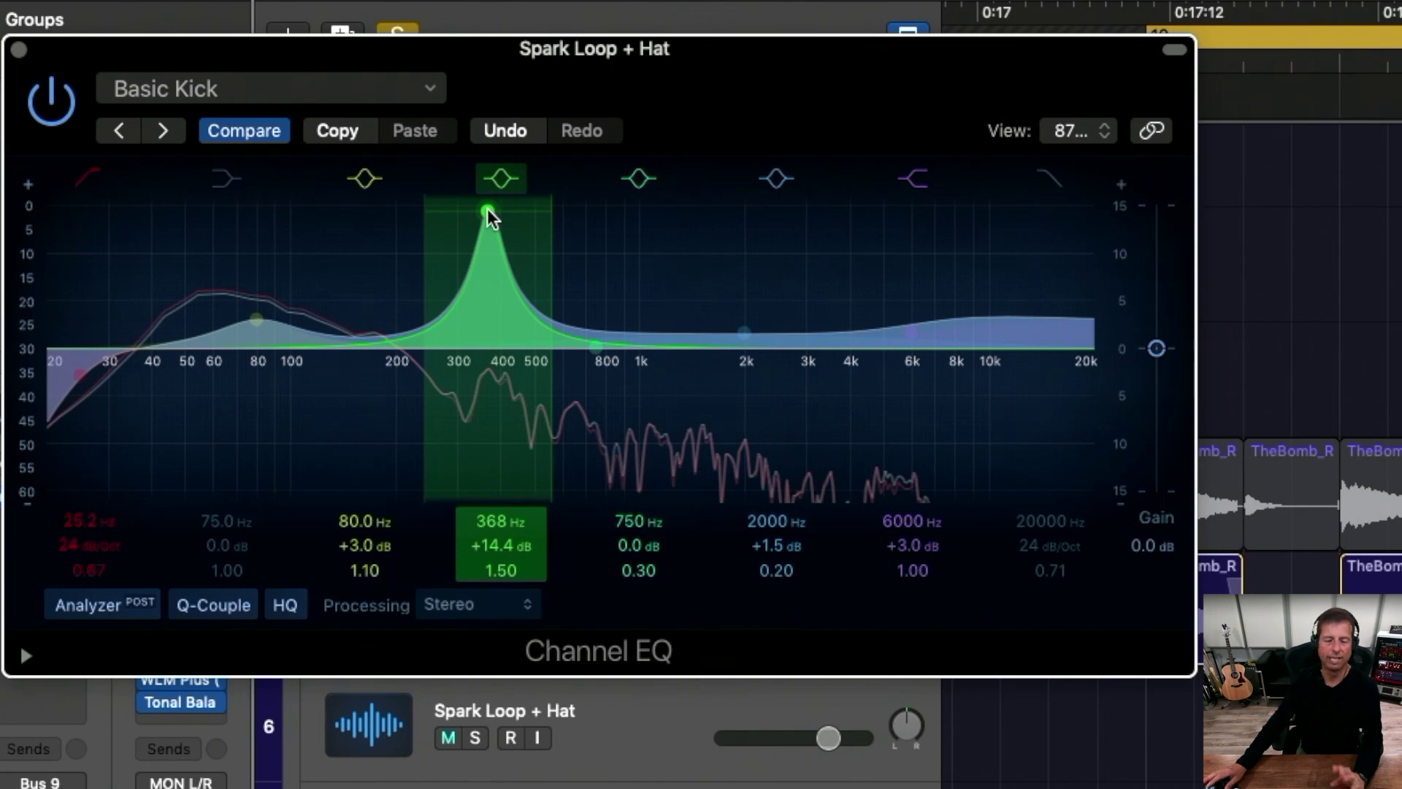
{"action": "mouse_move", "coordinate": [488, 208]}
{"action": "left_mouse_down"}
{"action": "mouse_move", "coordinate": [469, 208]}
{"action": "mouse_move", "coordinate": [489, 206]}
{"action": "left_mouse_up"}
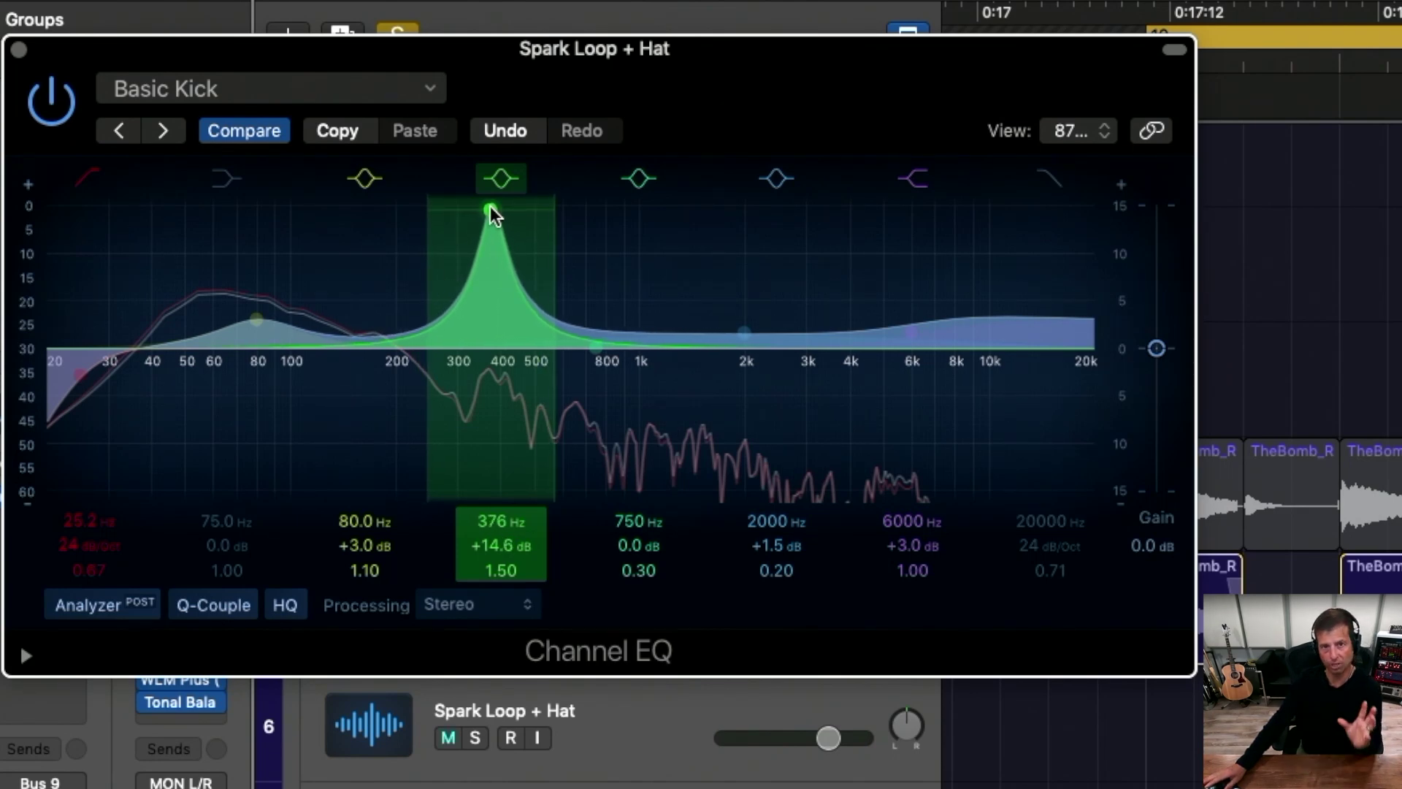
{"action": "left_click_drag", "start_coordinate": [489, 206], "coordinate": [485, 574]}
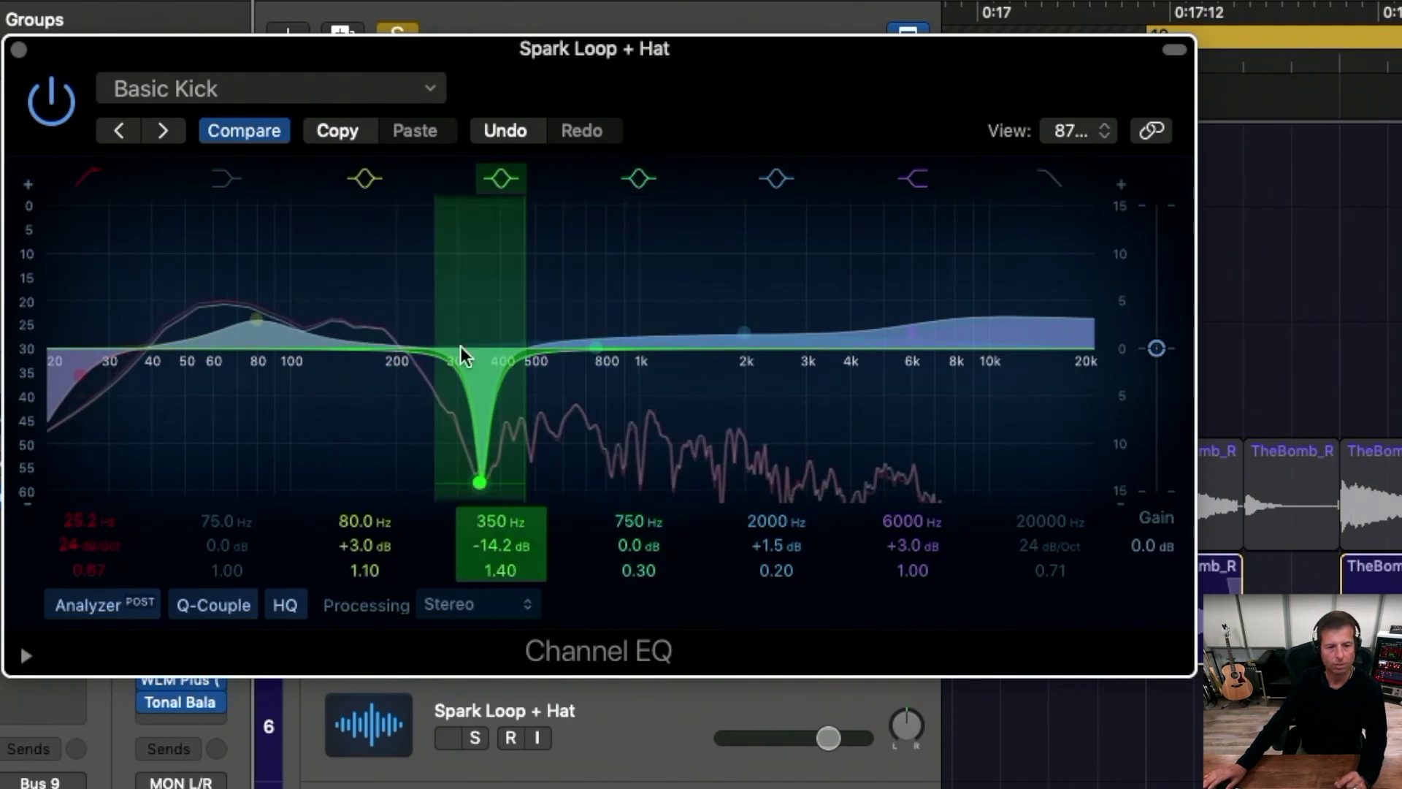
{"action": "left_click_drag", "start_coordinate": [475, 486], "coordinate": [480, 472]}
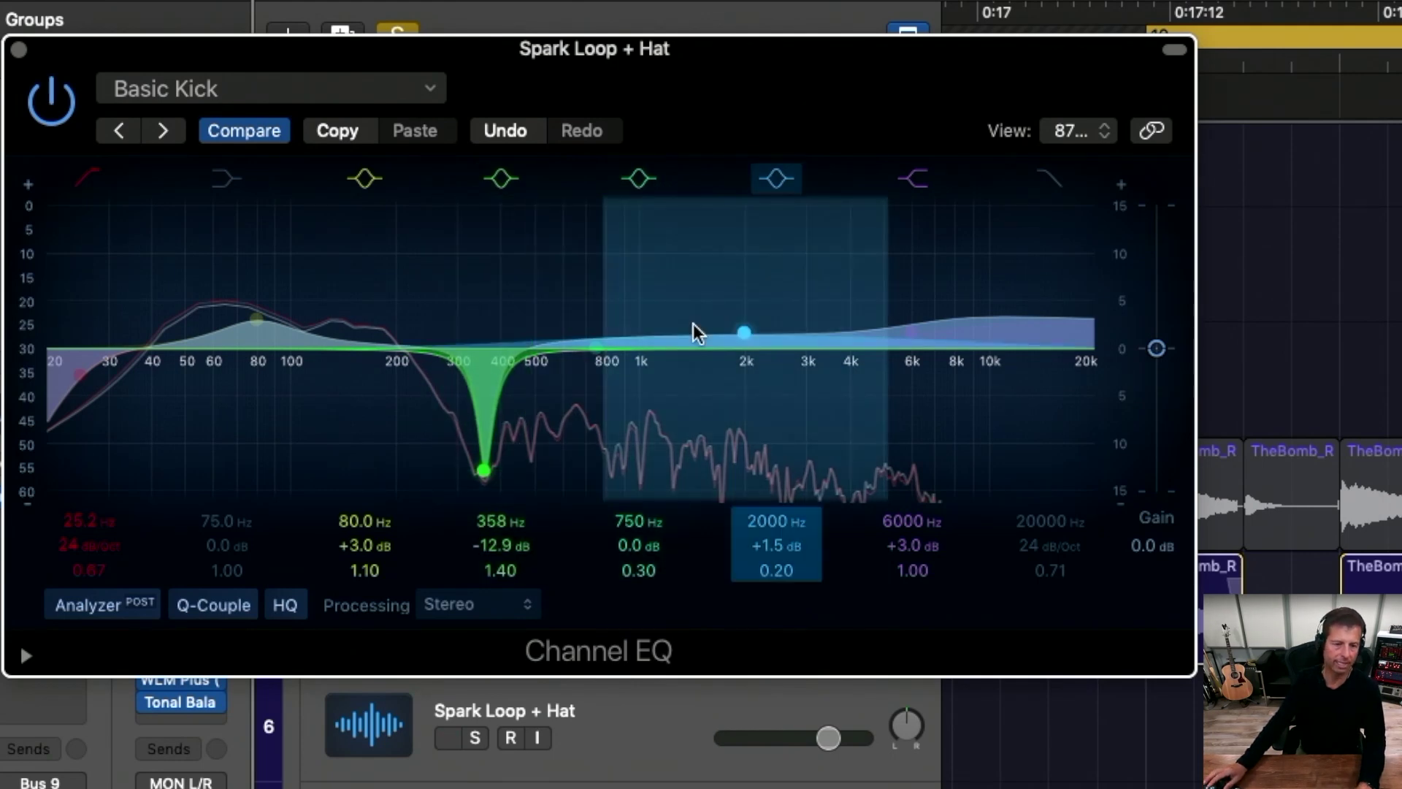
Step: Set the 2000 Hz peak to +2.5 dB with a Q of 0.41, and toggle the band to compare its effect
{"action": "left_click_drag", "start_coordinate": [741, 332], "coordinate": [746, 327]}
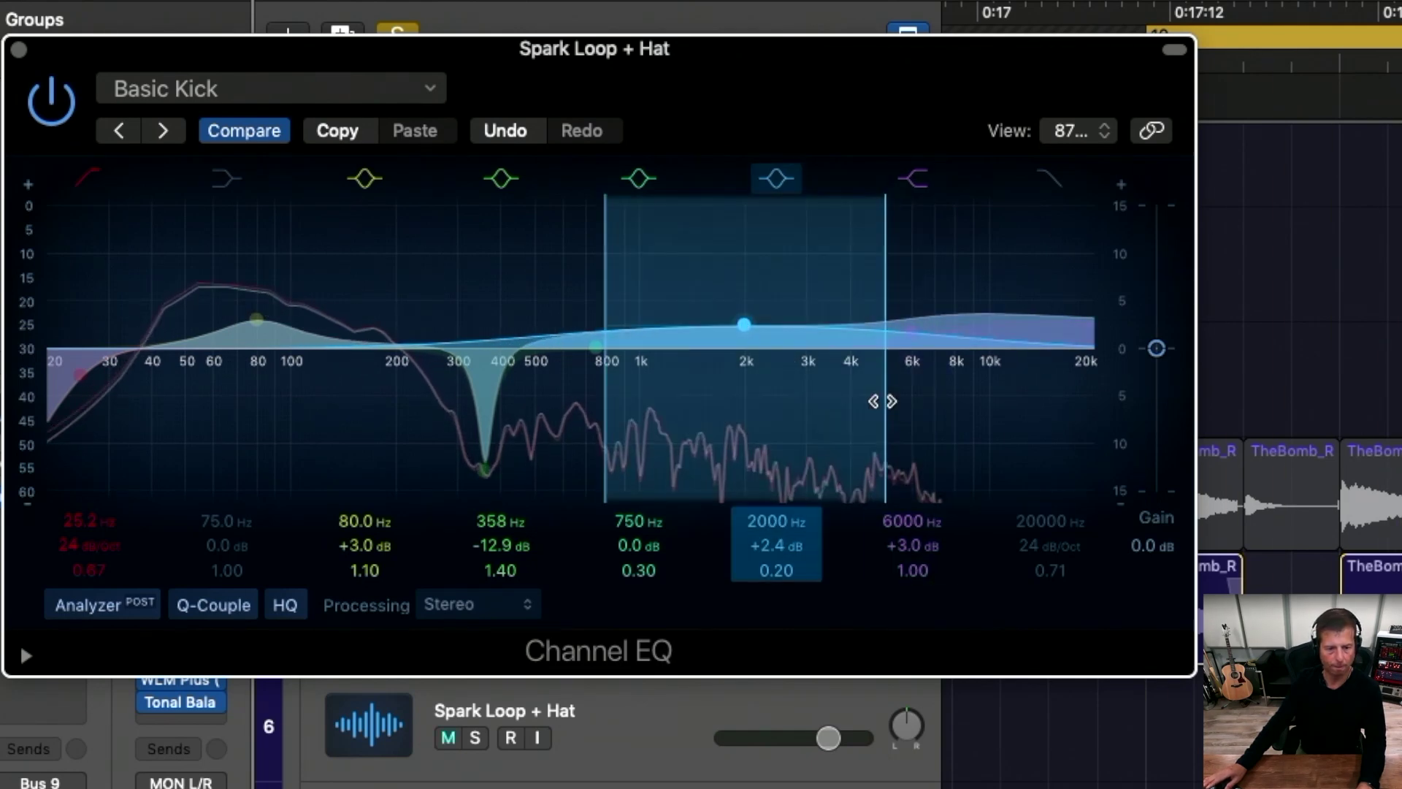
{"action": "left_click_drag", "start_coordinate": [884, 401], "coordinate": [869, 401]}
{"action": "mouse_move", "coordinate": [744, 323]}
{"action": "left_mouse_down"}
{"action": "mouse_move", "coordinate": [735, 267]}
{"action": "mouse_move", "coordinate": [739, 316]}
{"action": "left_mouse_up"}
{"action": "left_click", "coordinate": [776, 178]}
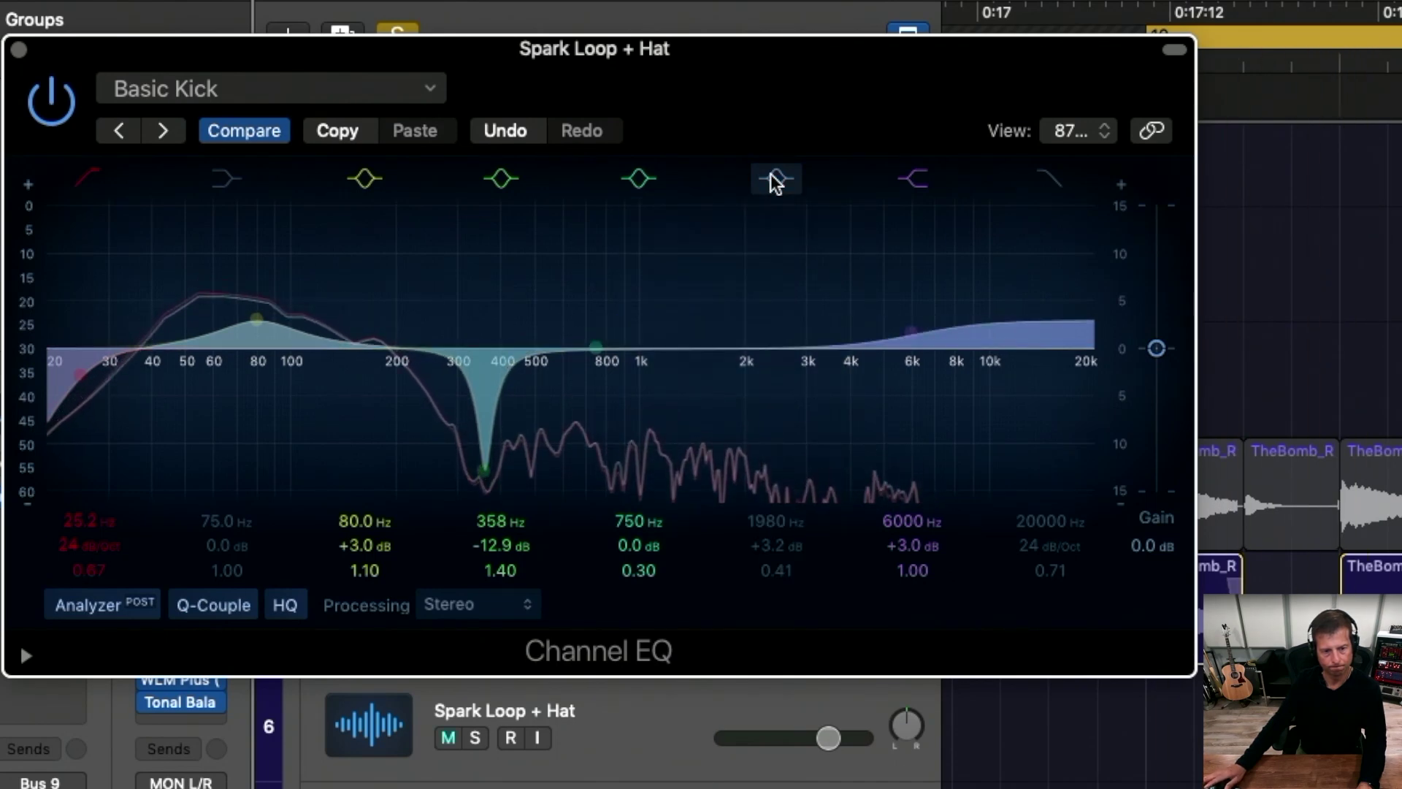
{"action": "left_click", "coordinate": [774, 180]}
{"action": "left_click_drag", "start_coordinate": [736, 322], "coordinate": [742, 326]}
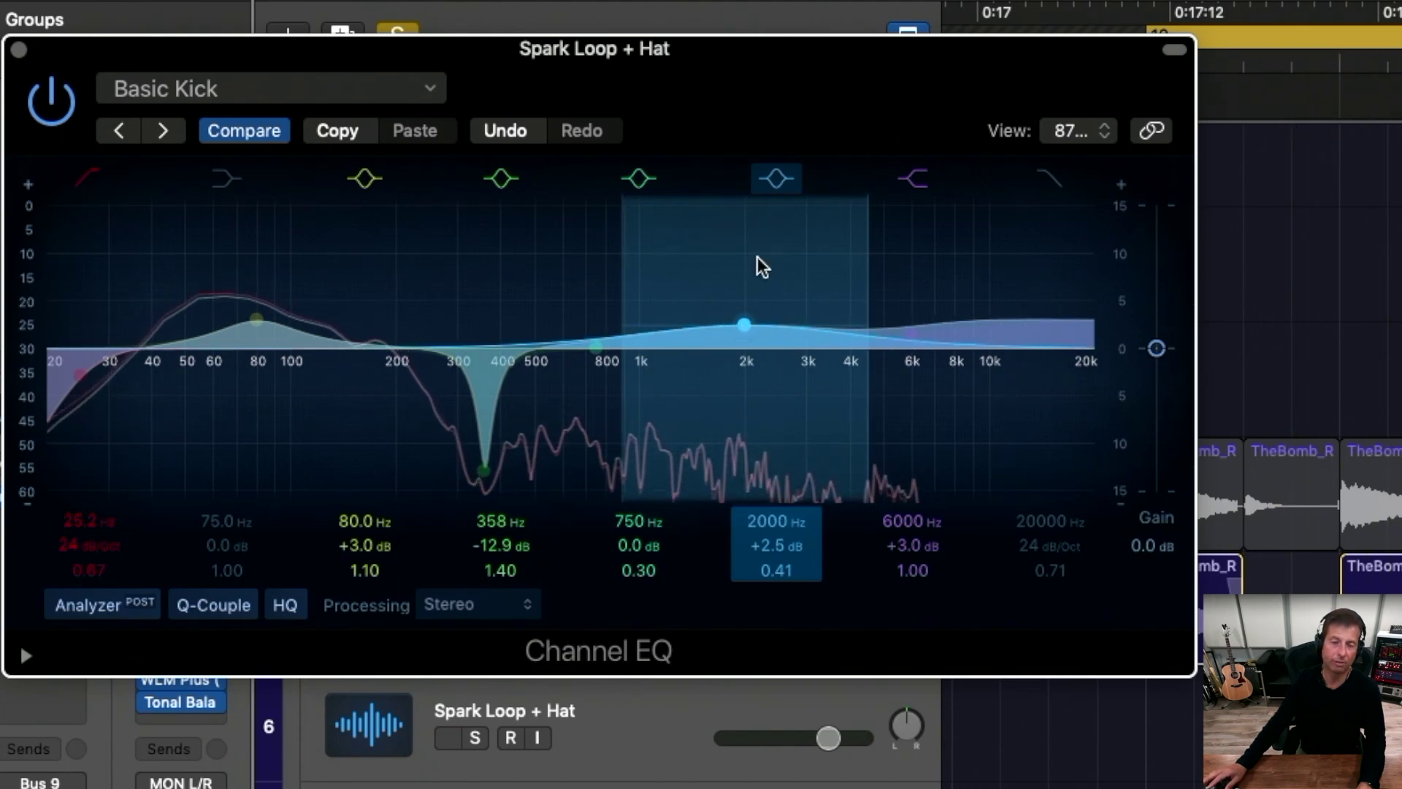
{"action": "left_click", "coordinate": [778, 175]}
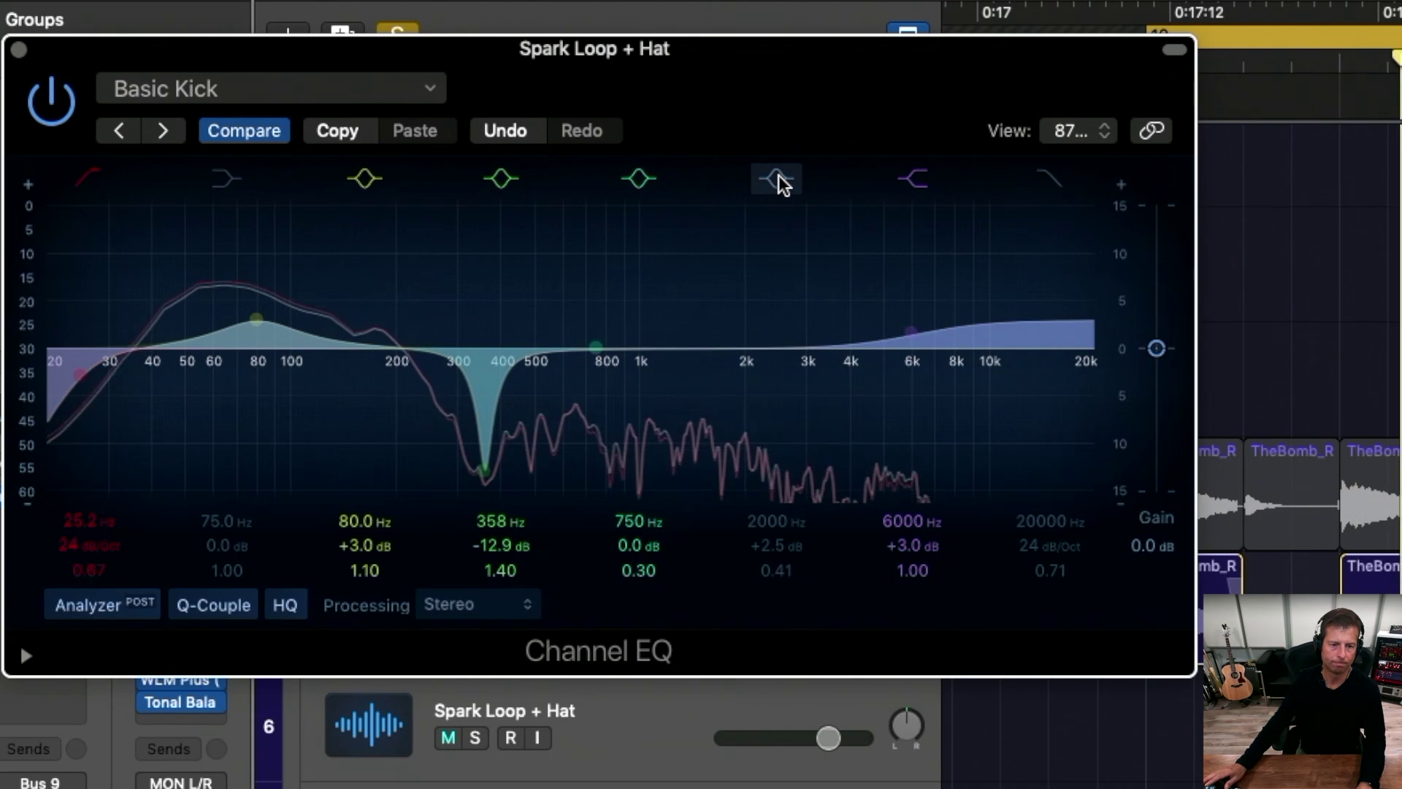
{"action": "left_click", "coordinate": [778, 176]}
Step: Try the high shelf at 6000 Hz with a 3.3 dB boost, toggling it to compare its effect
{"action": "left_click_drag", "start_coordinate": [912, 335], "coordinate": [911, 321]}
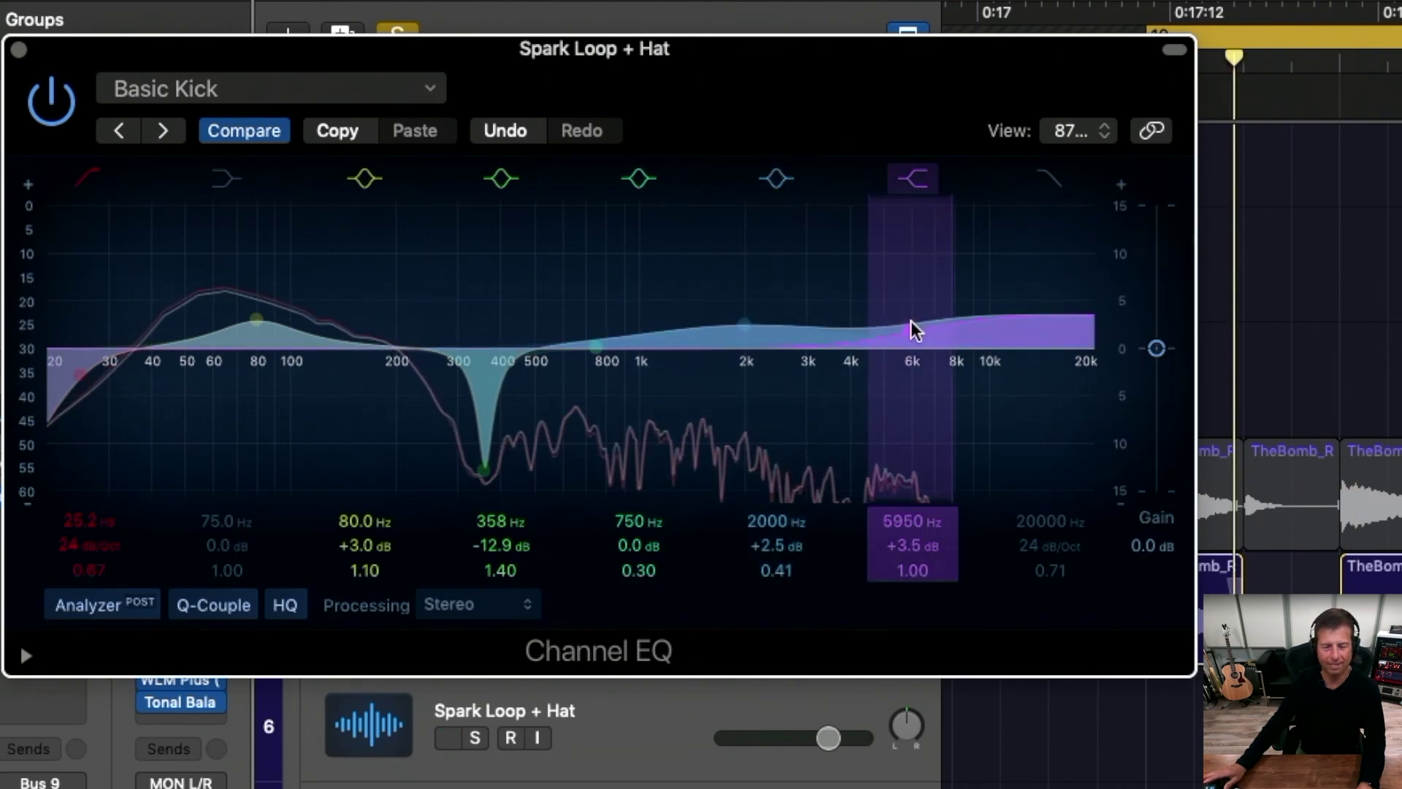
{"action": "left_click", "coordinate": [918, 178]}
{"action": "left_click", "coordinate": [918, 178]}
{"action": "left_click", "coordinate": [919, 178]}
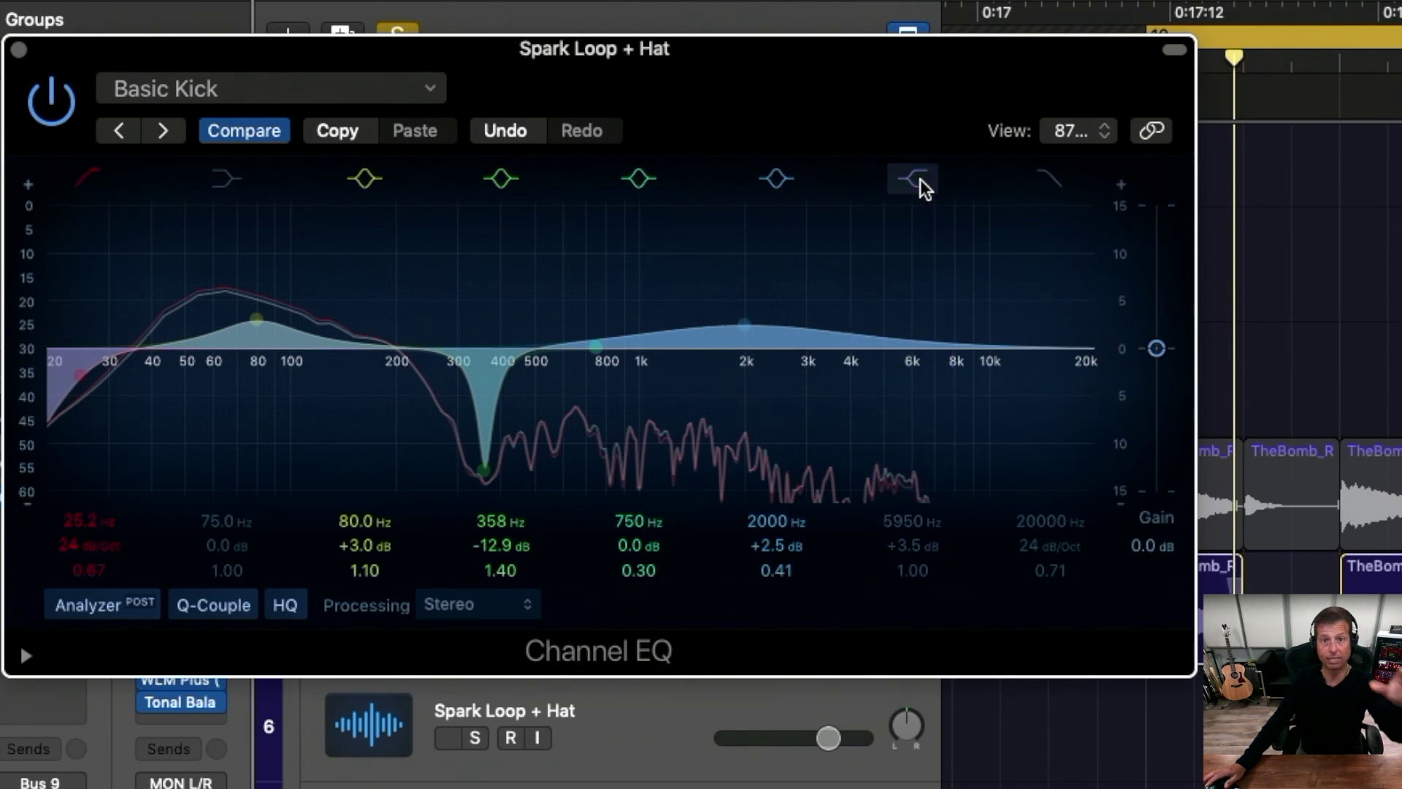
{"action": "left_click", "coordinate": [920, 178]}
{"action": "left_click", "coordinate": [920, 178]}
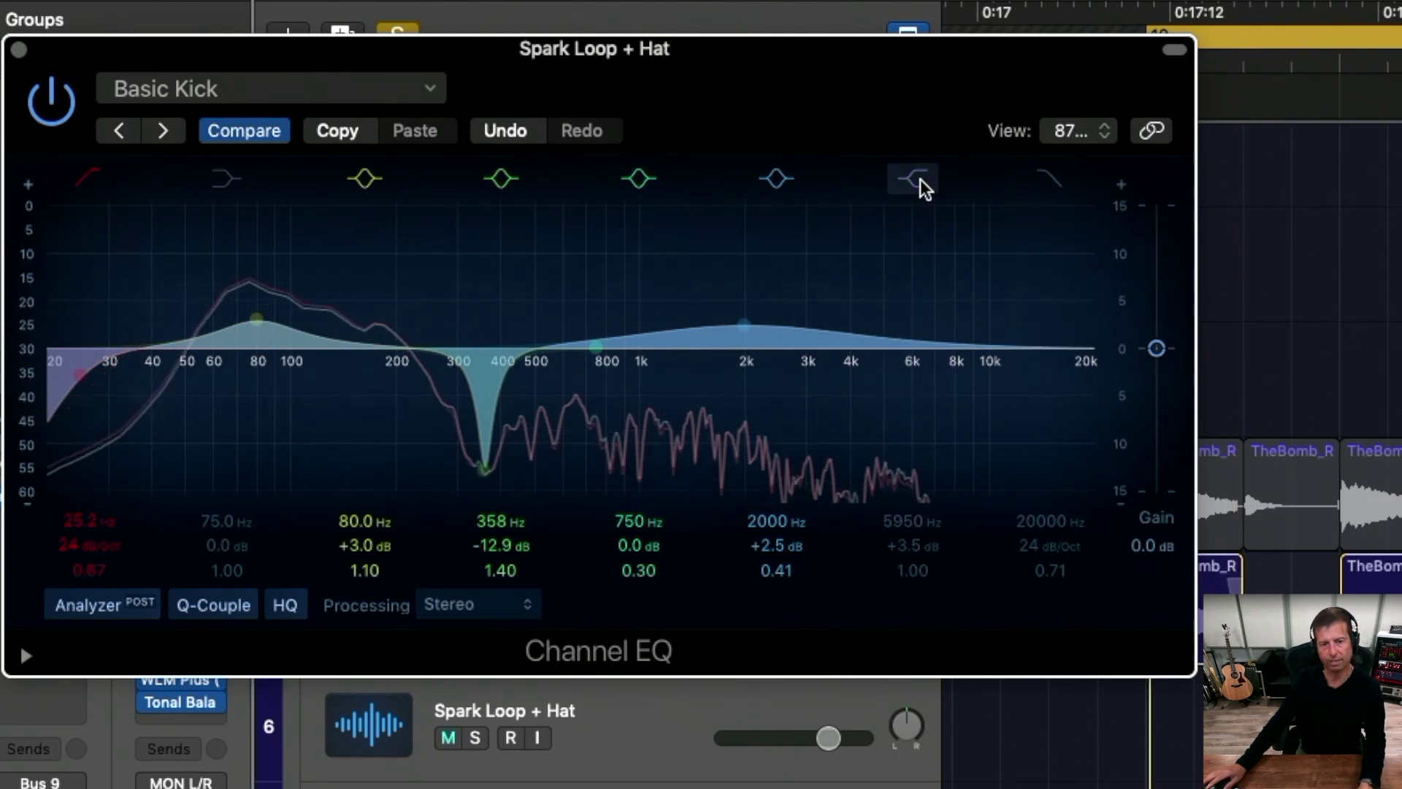
{"action": "left_click", "coordinate": [920, 178]}
{"action": "mouse_move", "coordinate": [913, 327]}
{"action": "left_mouse_down"}
{"action": "mouse_move", "coordinate": [908, 242]}
{"action": "mouse_move", "coordinate": [914, 334]}
{"action": "left_mouse_up"}
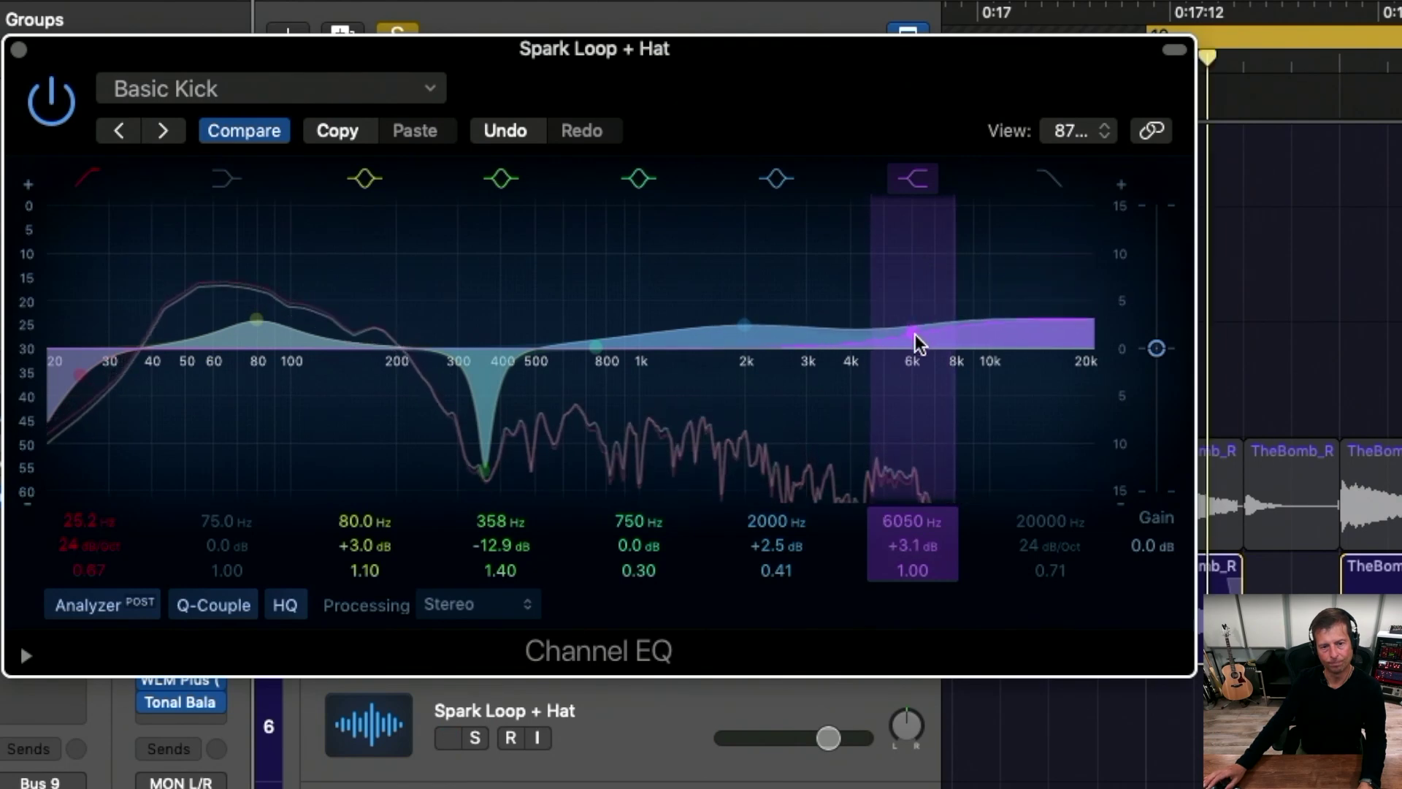
{"action": "left_click", "coordinate": [908, 184]}
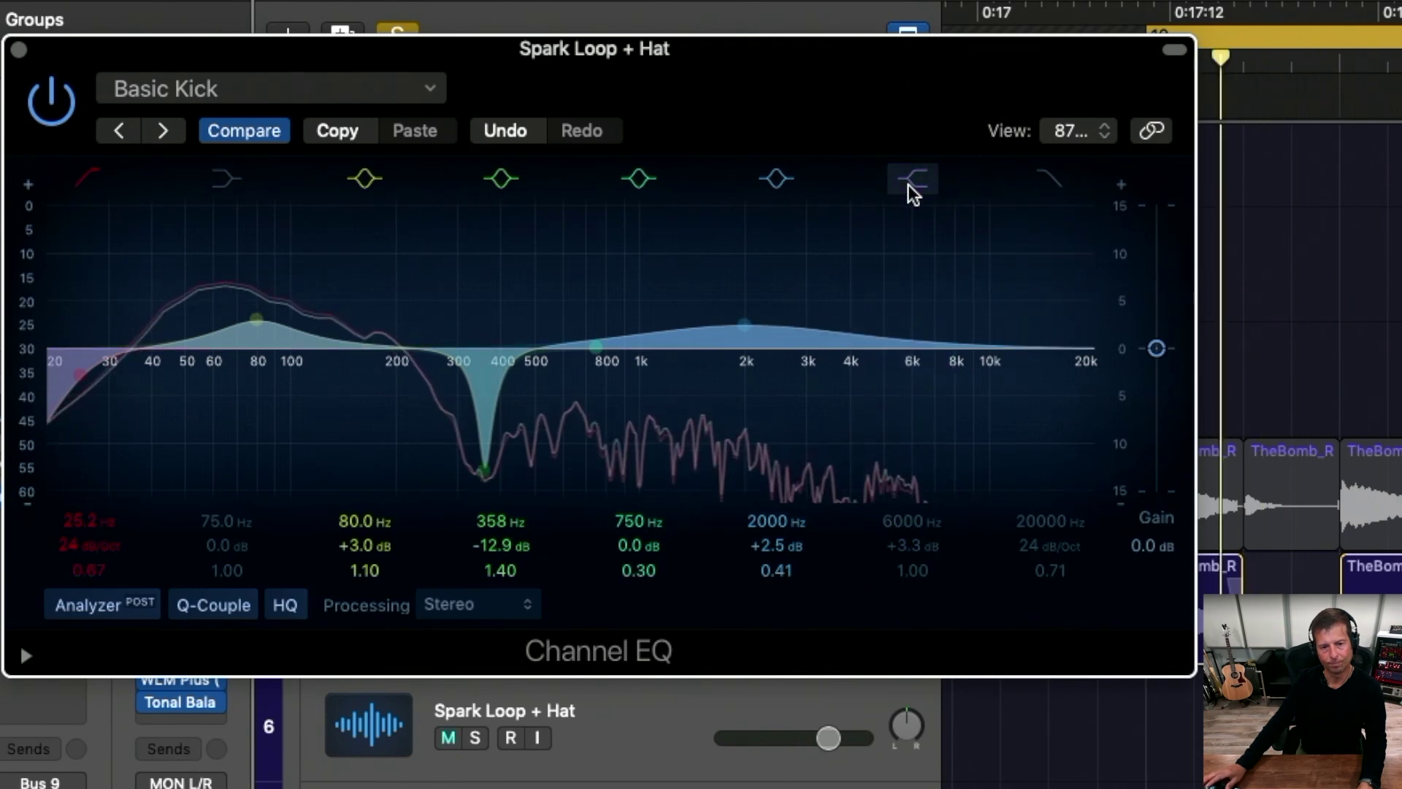
{"action": "left_click", "coordinate": [908, 184]}
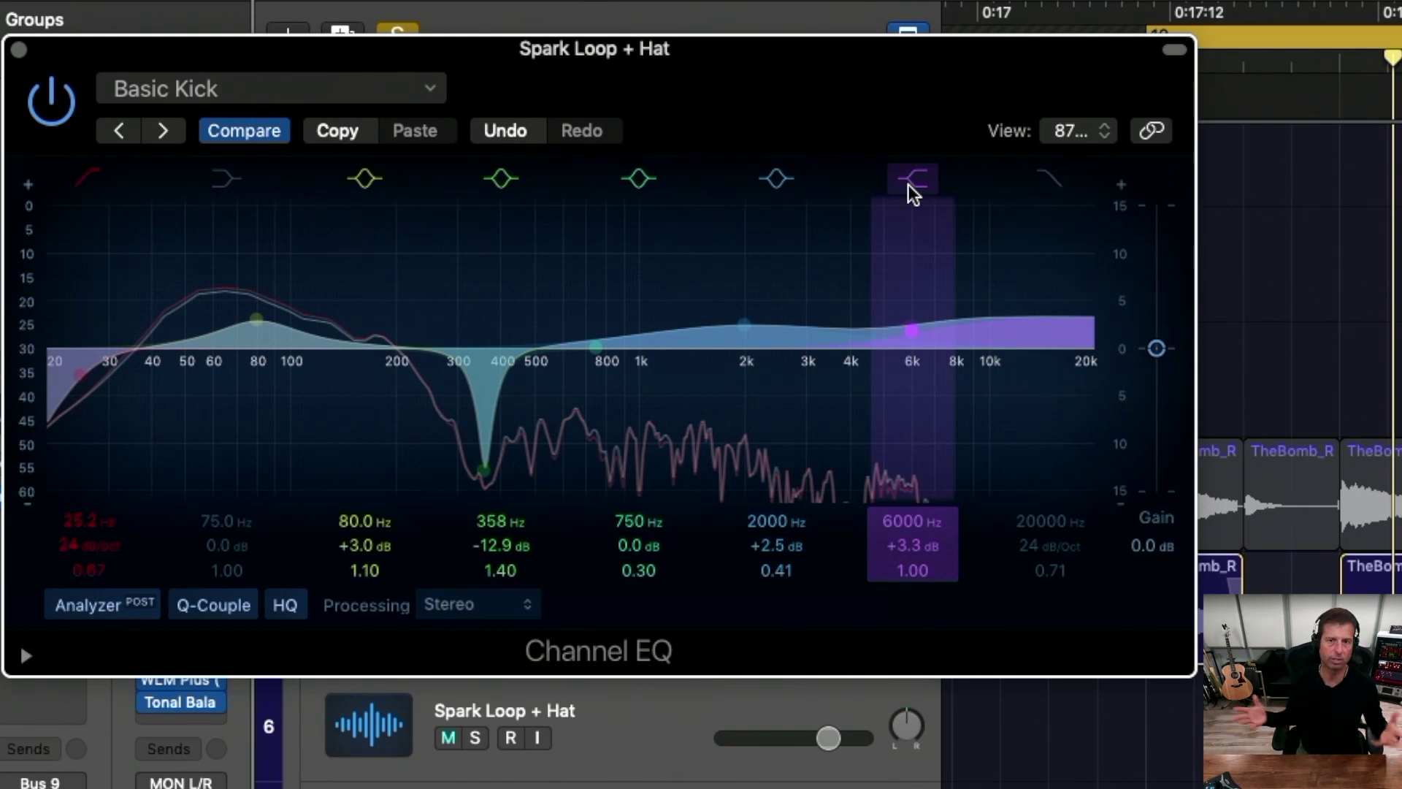
Step: Try different high shelf gains, from a boost down to a 4.7 dB cut at 5750 Hz
{"action": "left_click_drag", "start_coordinate": [914, 326], "coordinate": [914, 327]}
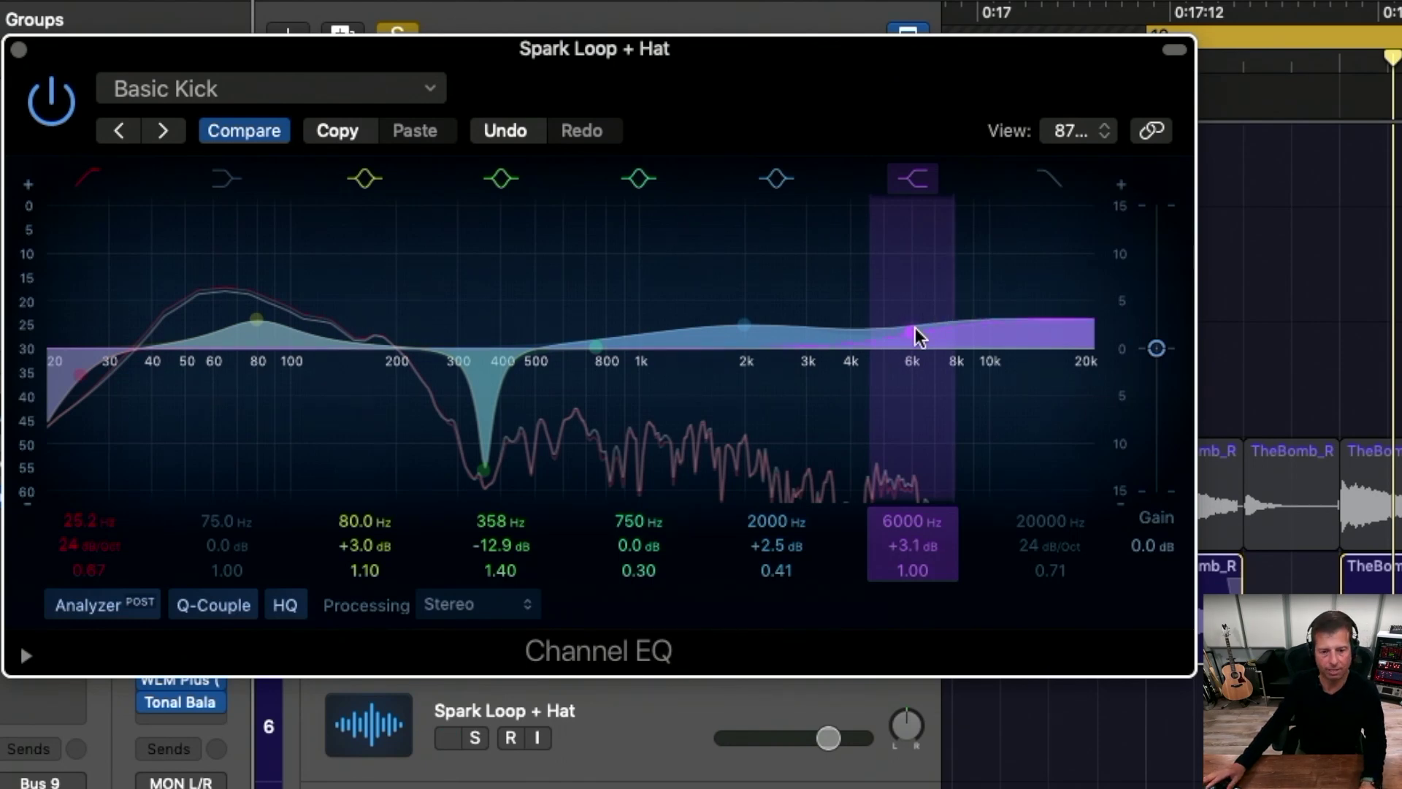
{"action": "left_click_drag", "start_coordinate": [914, 327], "coordinate": [910, 365]}
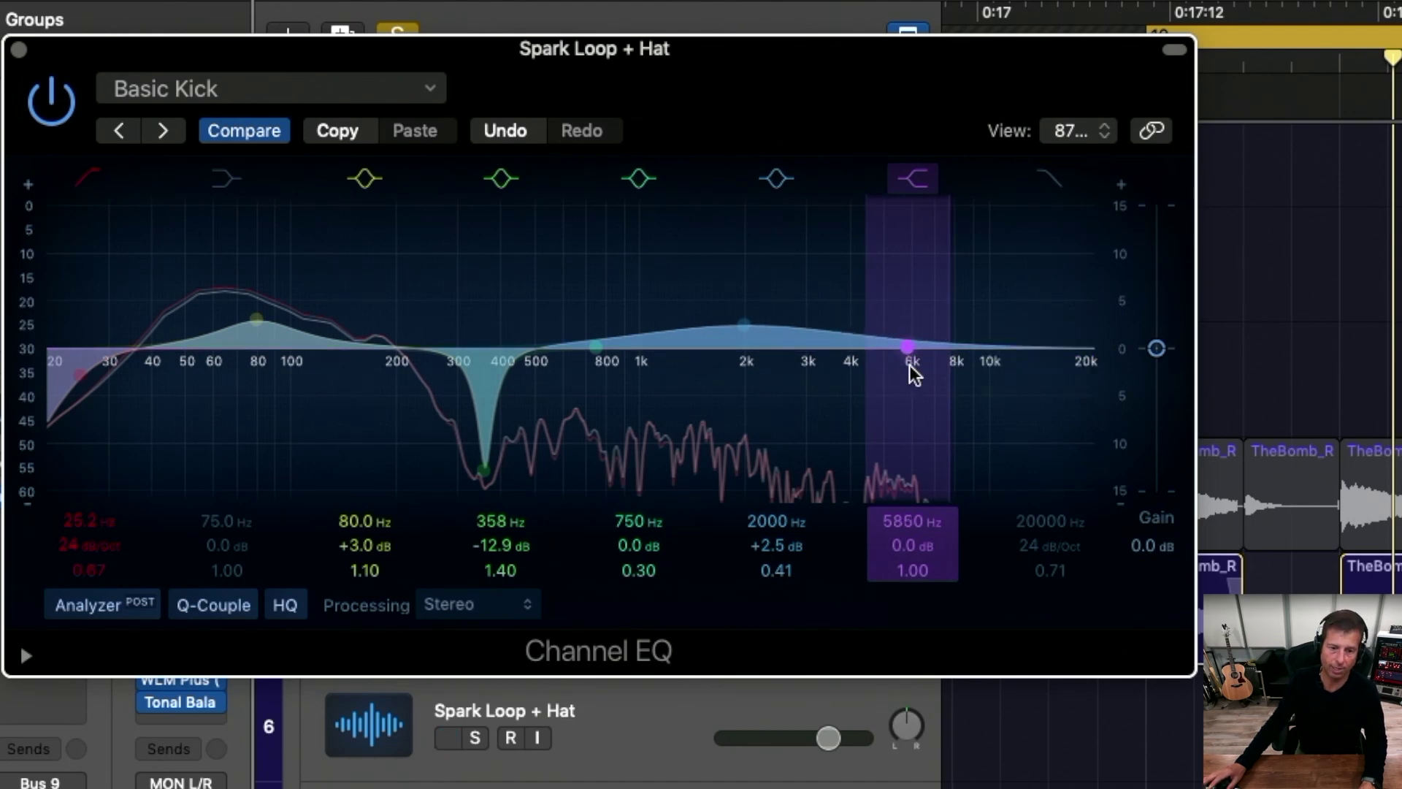
{"action": "left_click_drag", "start_coordinate": [908, 347], "coordinate": [902, 323]}
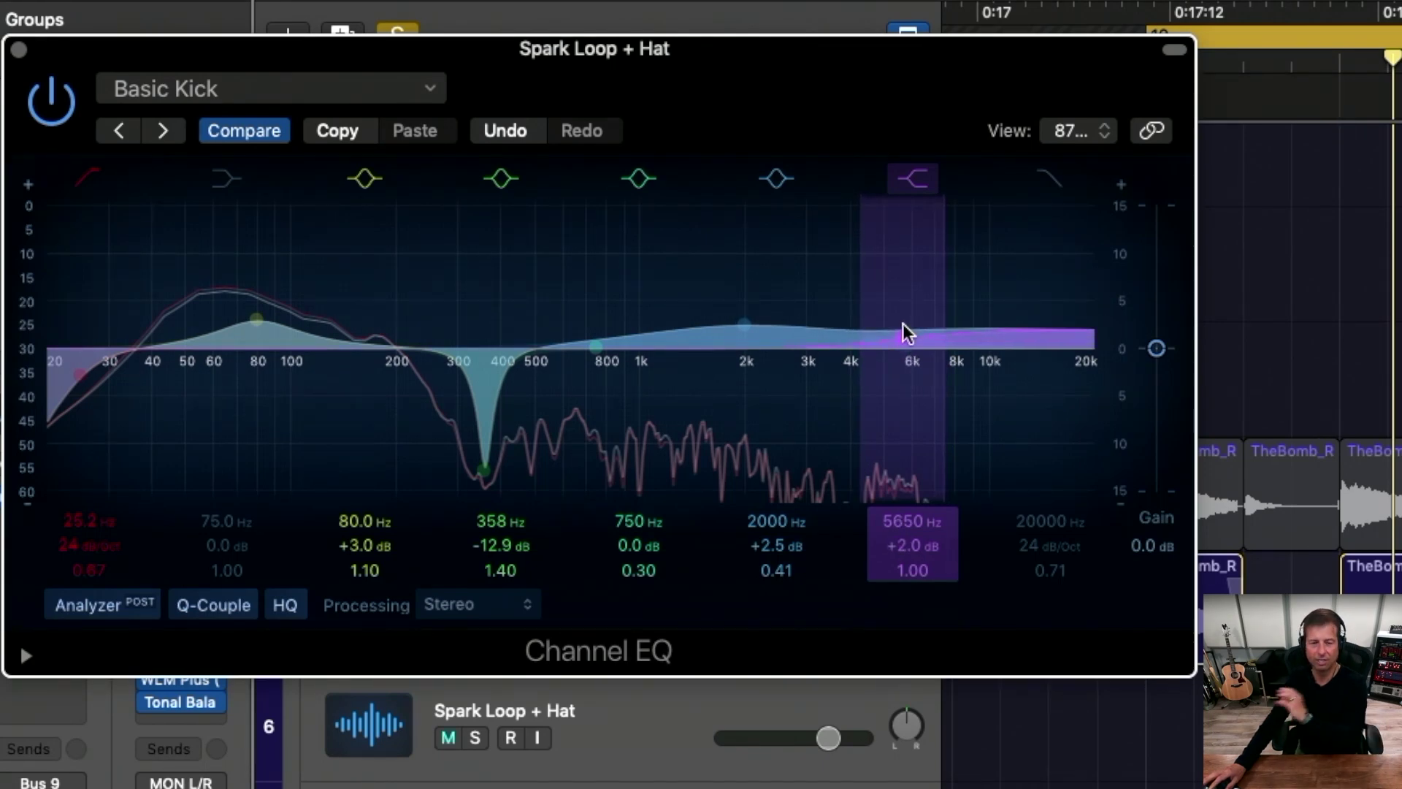
{"action": "left_click_drag", "start_coordinate": [903, 323], "coordinate": [905, 404]}
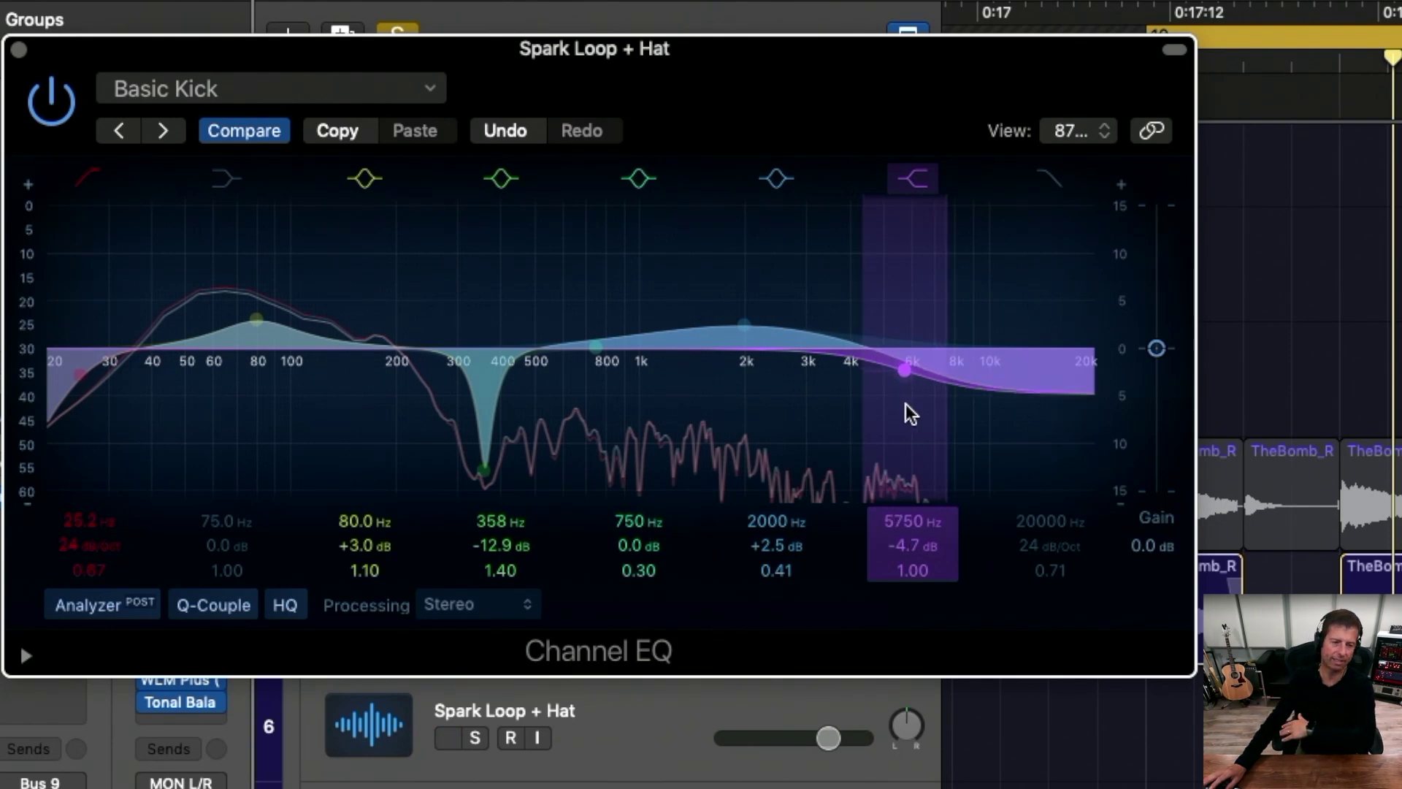
Step: Set the high shelf to +1.8 dB at 5300 Hz, and bypass the EQ to compare the finished kick sound
{"action": "key", "text": "ctrl+m"}
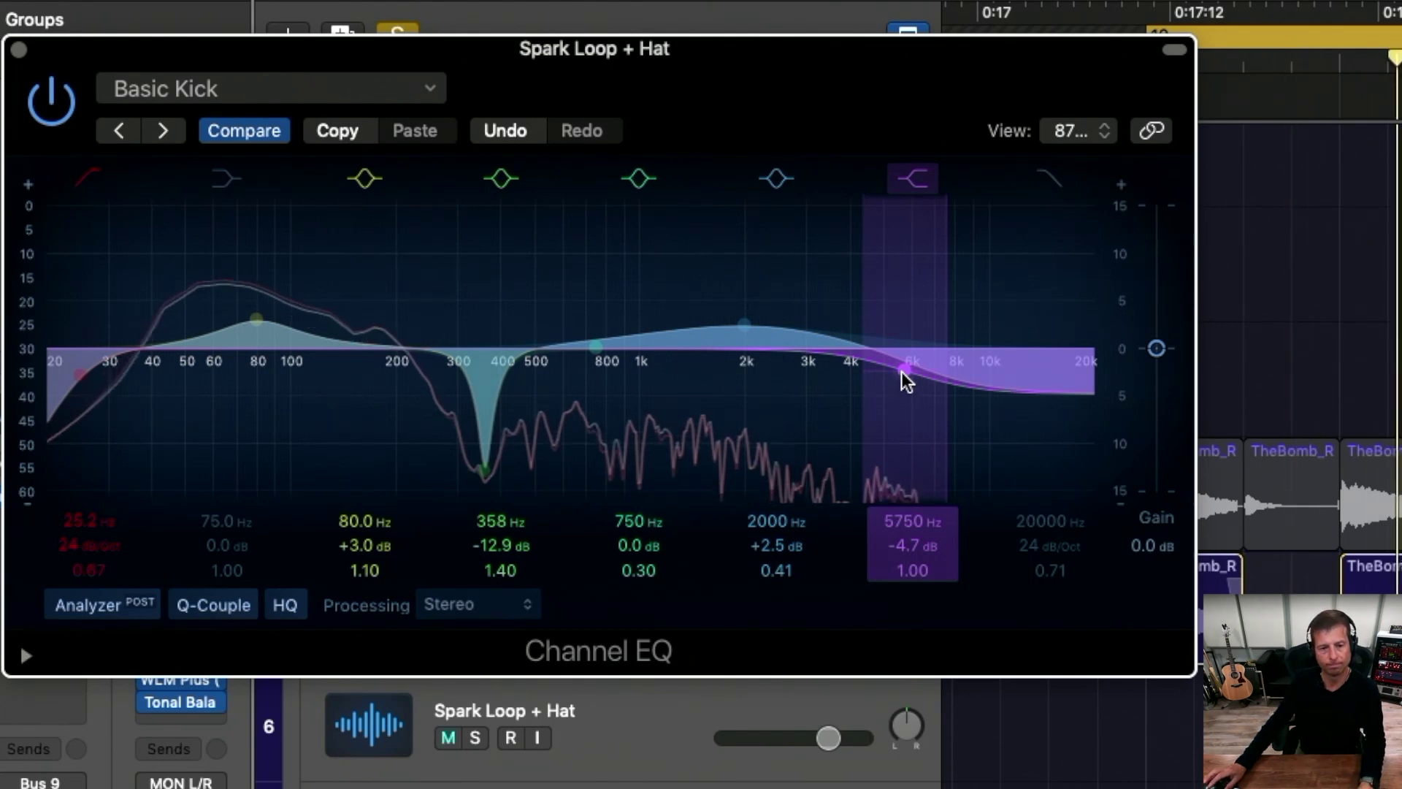
{"action": "left_click_drag", "start_coordinate": [901, 366], "coordinate": [897, 336]}
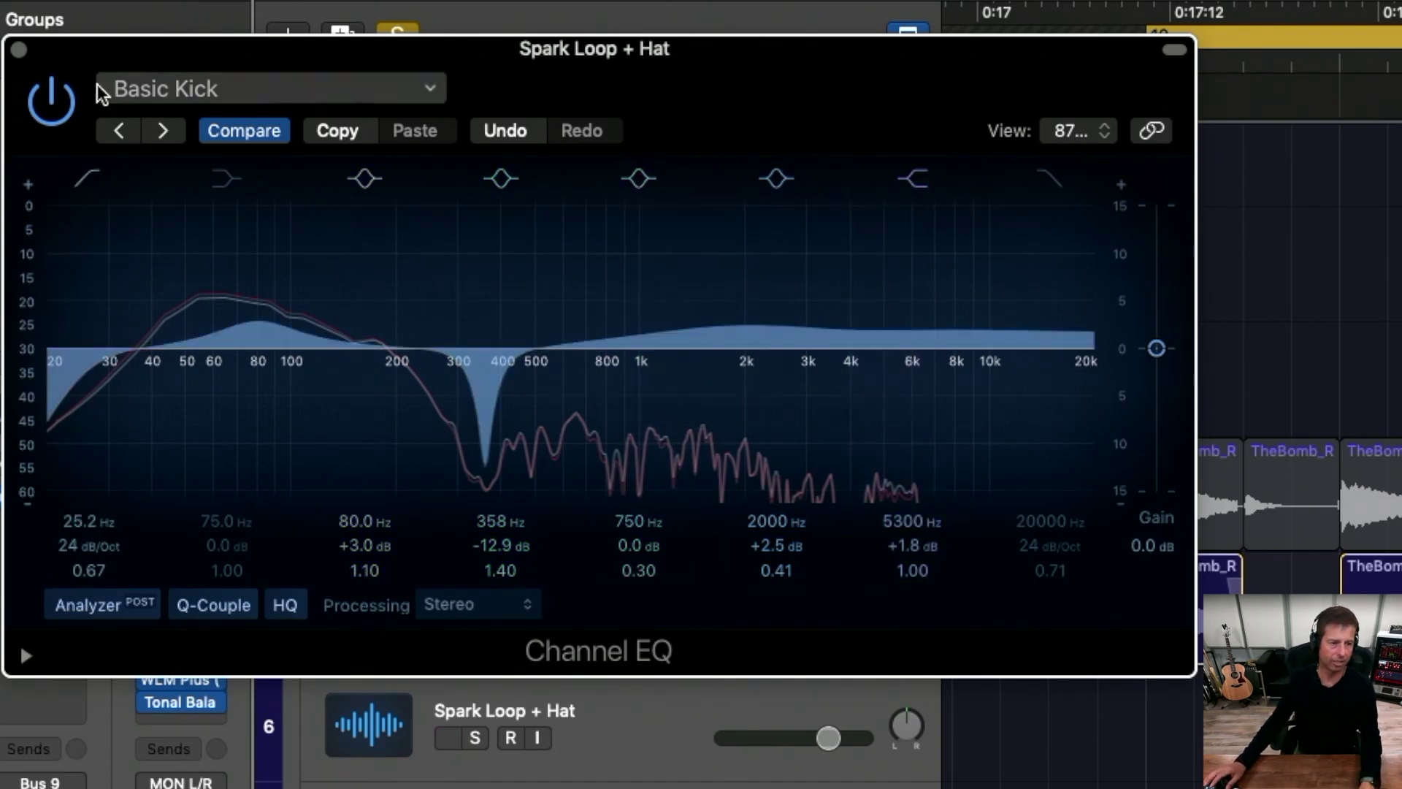
{"action": "left_click", "coordinate": [58, 98]}
{"action": "left_click", "coordinate": [58, 99]}
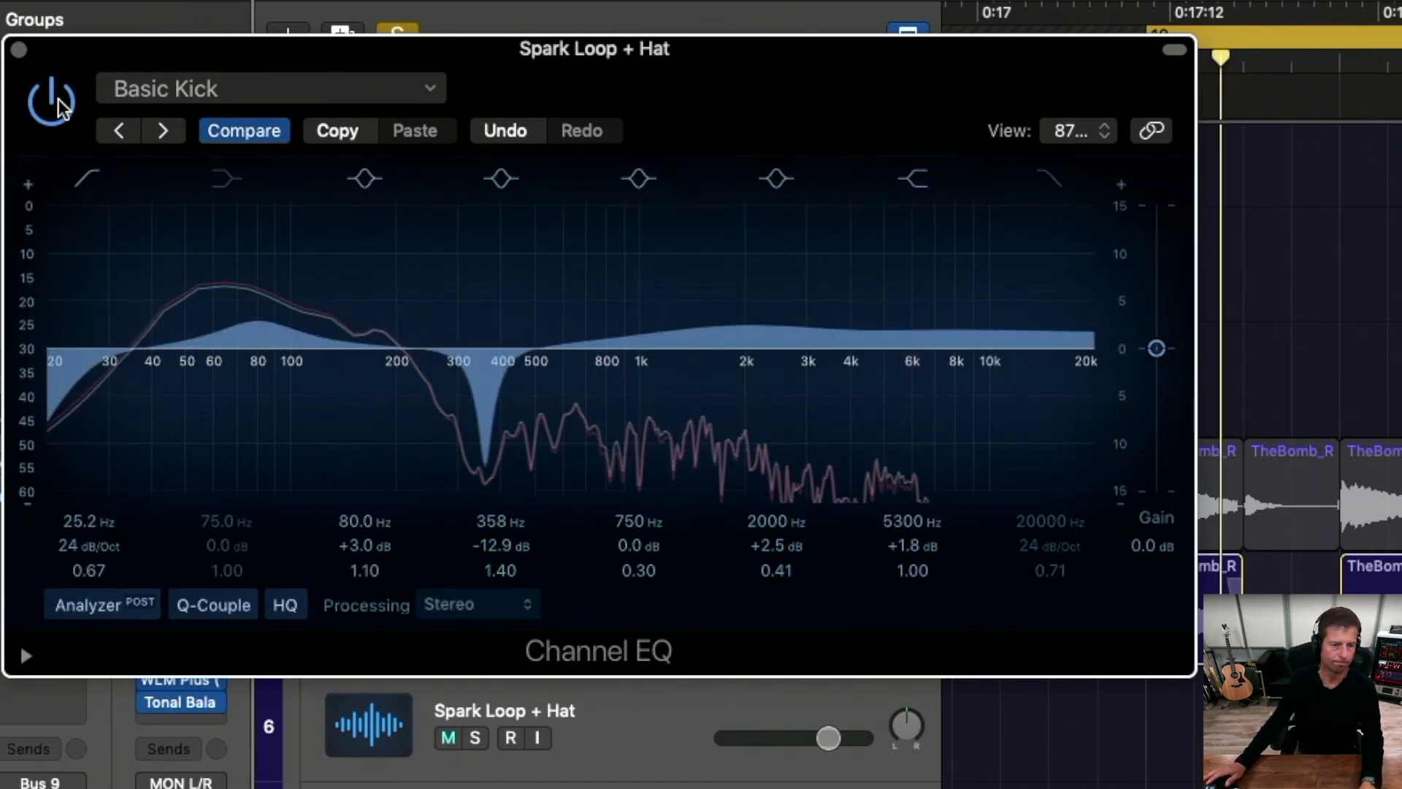
{"action": "left_click", "coordinate": [58, 99]}
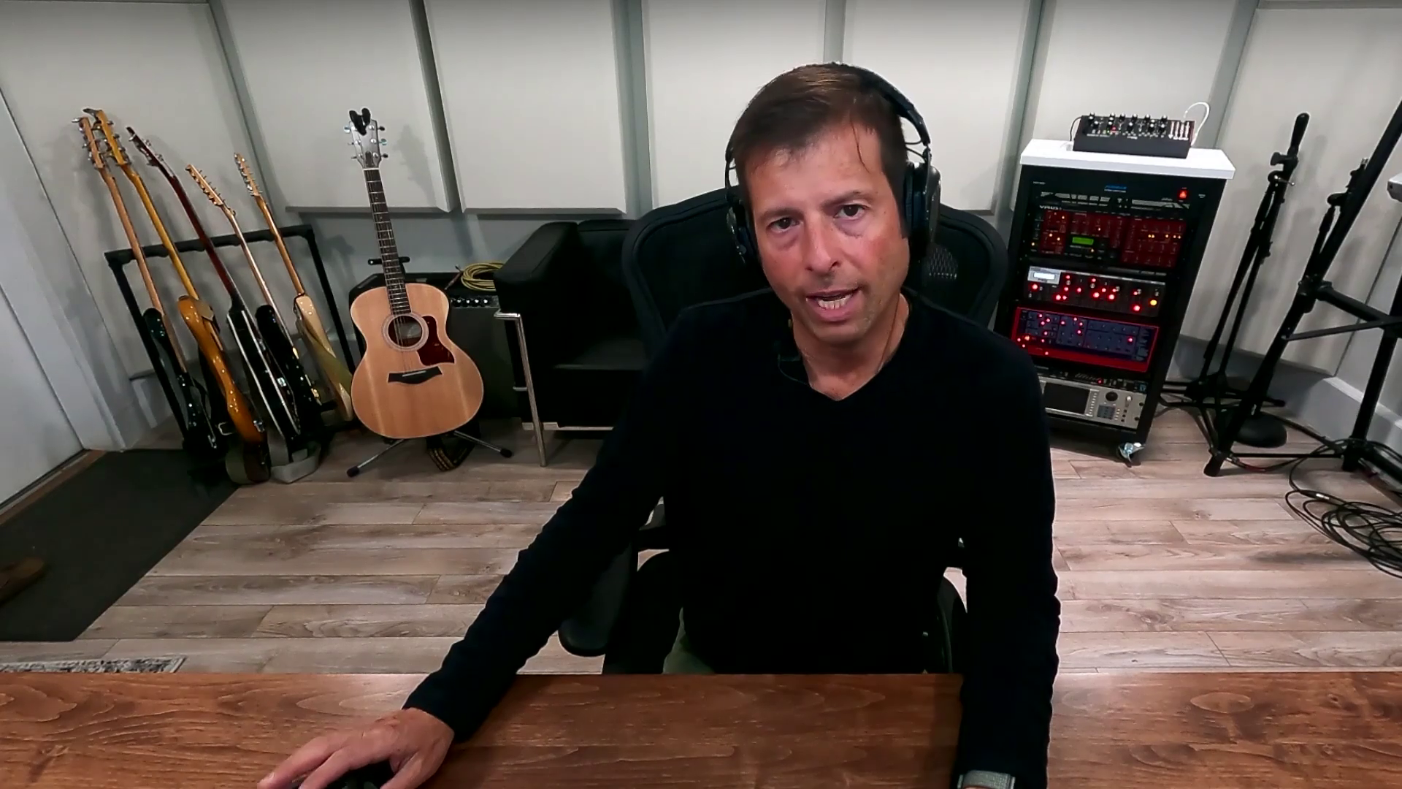